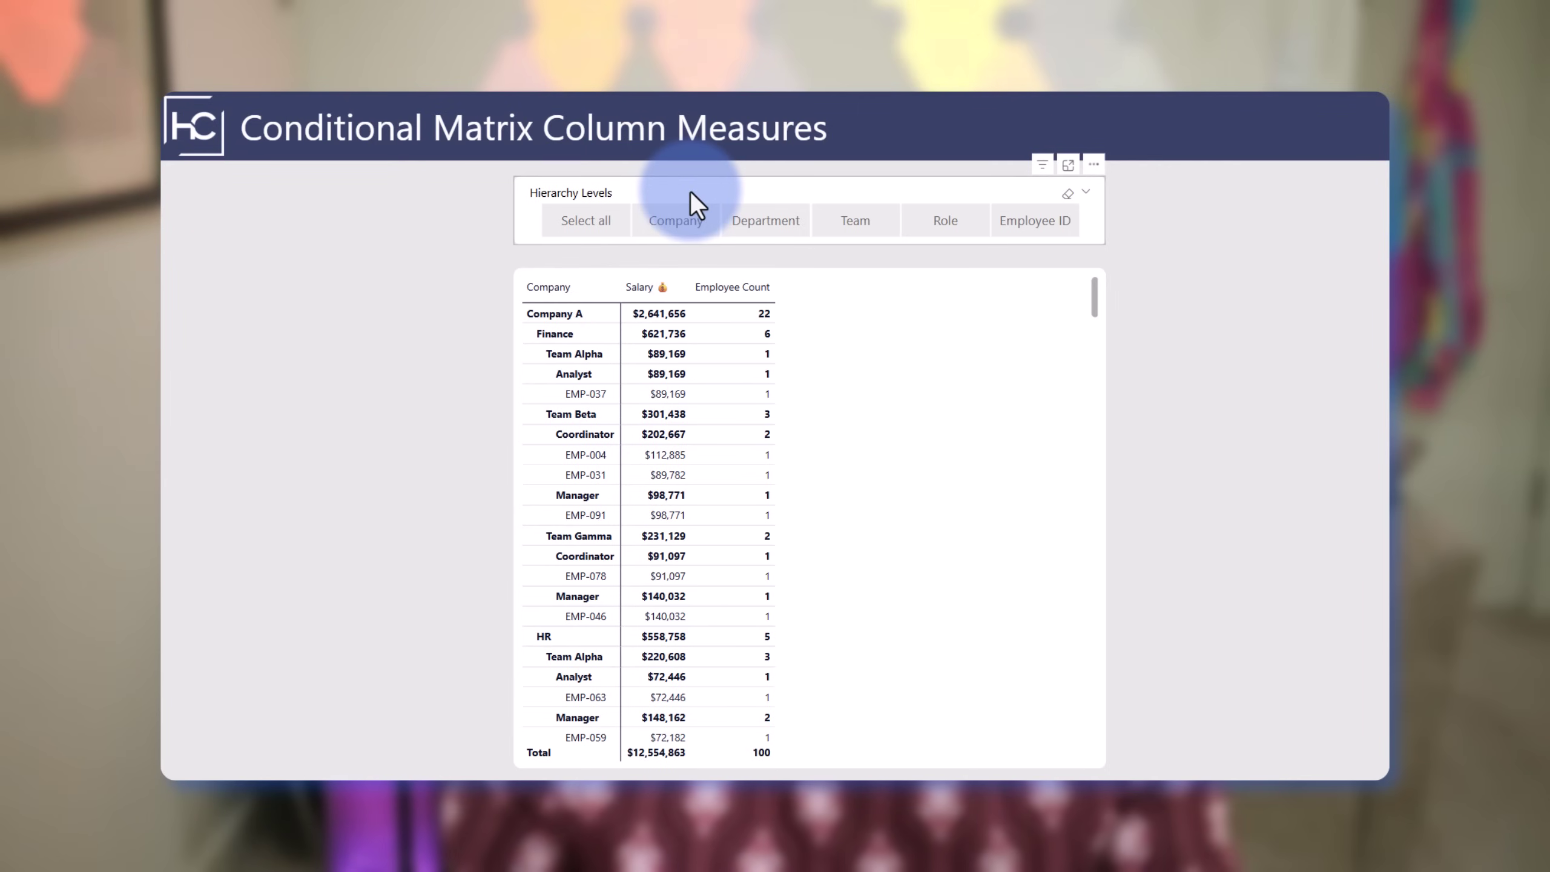
# Show the matrix at Employee ID level, then at Company level expanded down to employee rows.
pyautogui.click(1032, 226)
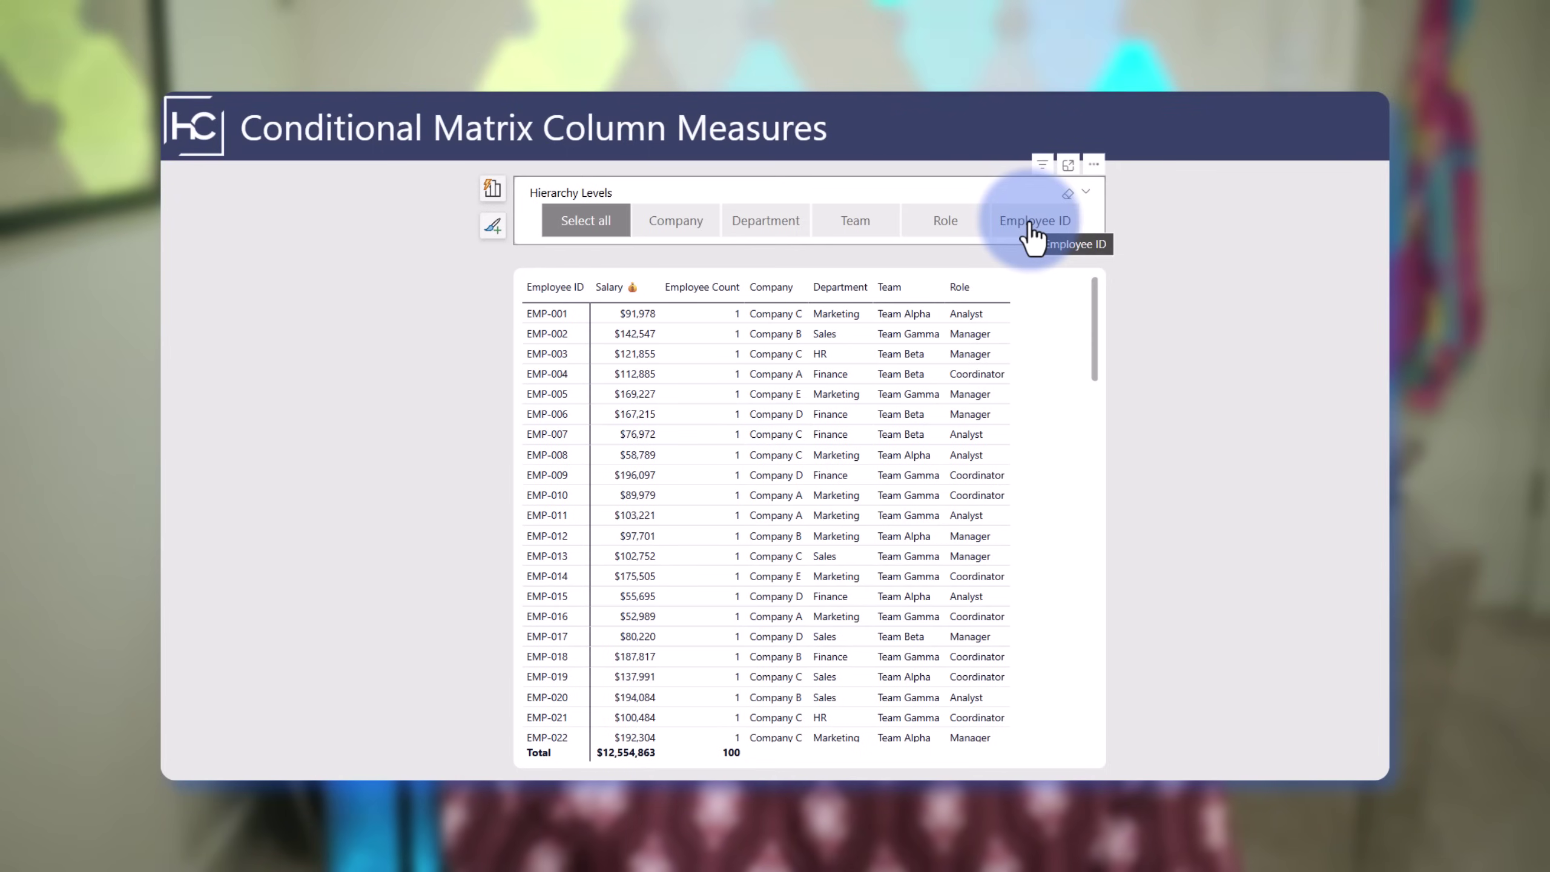
pyautogui.click(1034, 237)
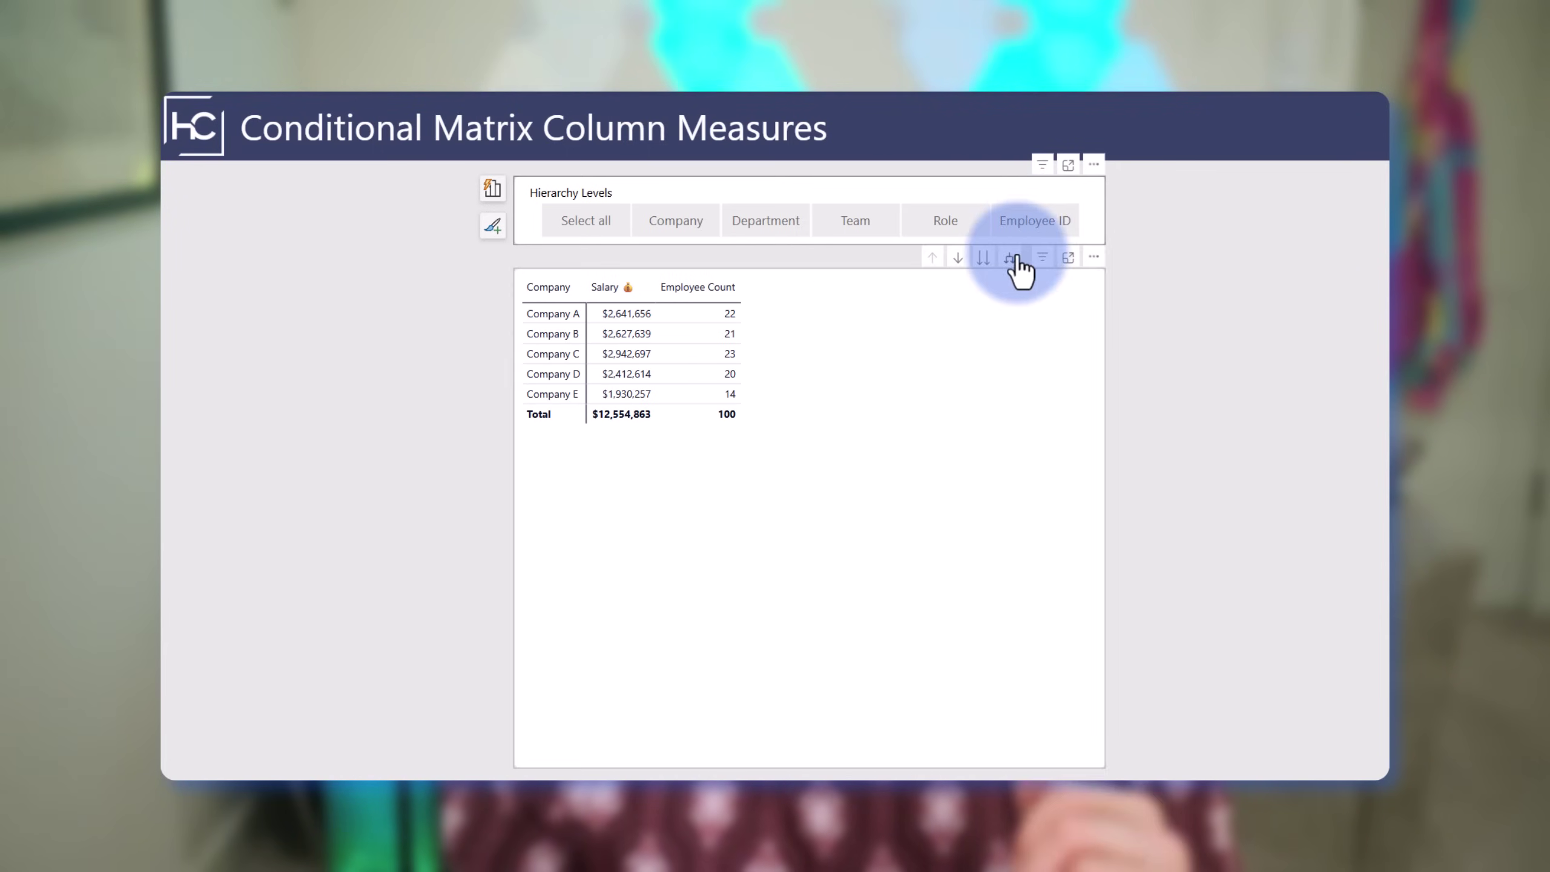
pyautogui.click(1010, 259)
pyautogui.click(1010, 259)
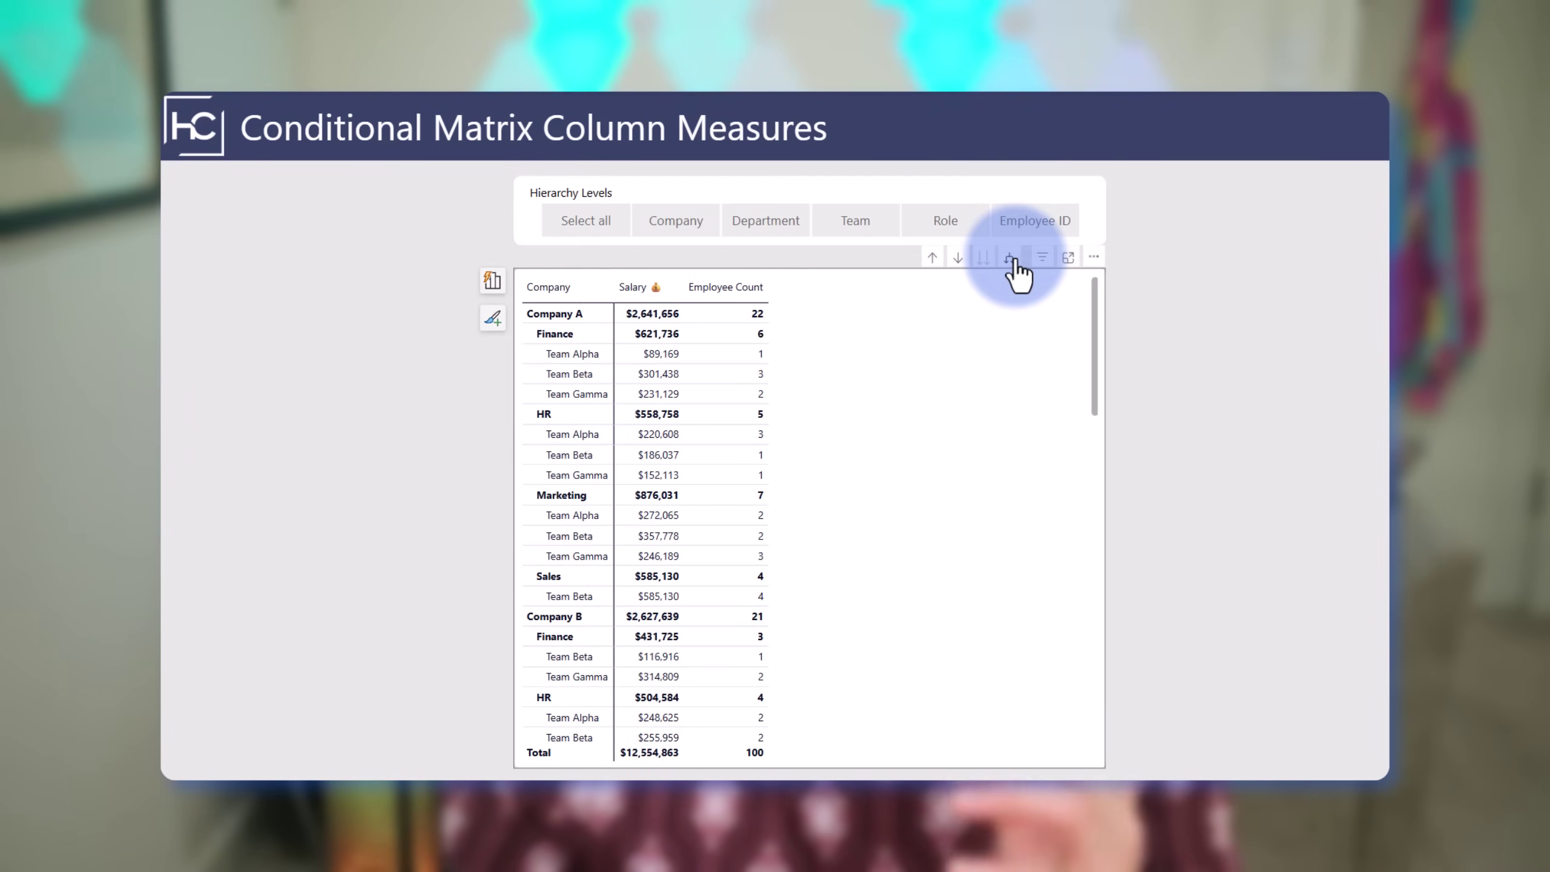
pyautogui.click(1010, 259)
pyautogui.click(1010, 259)
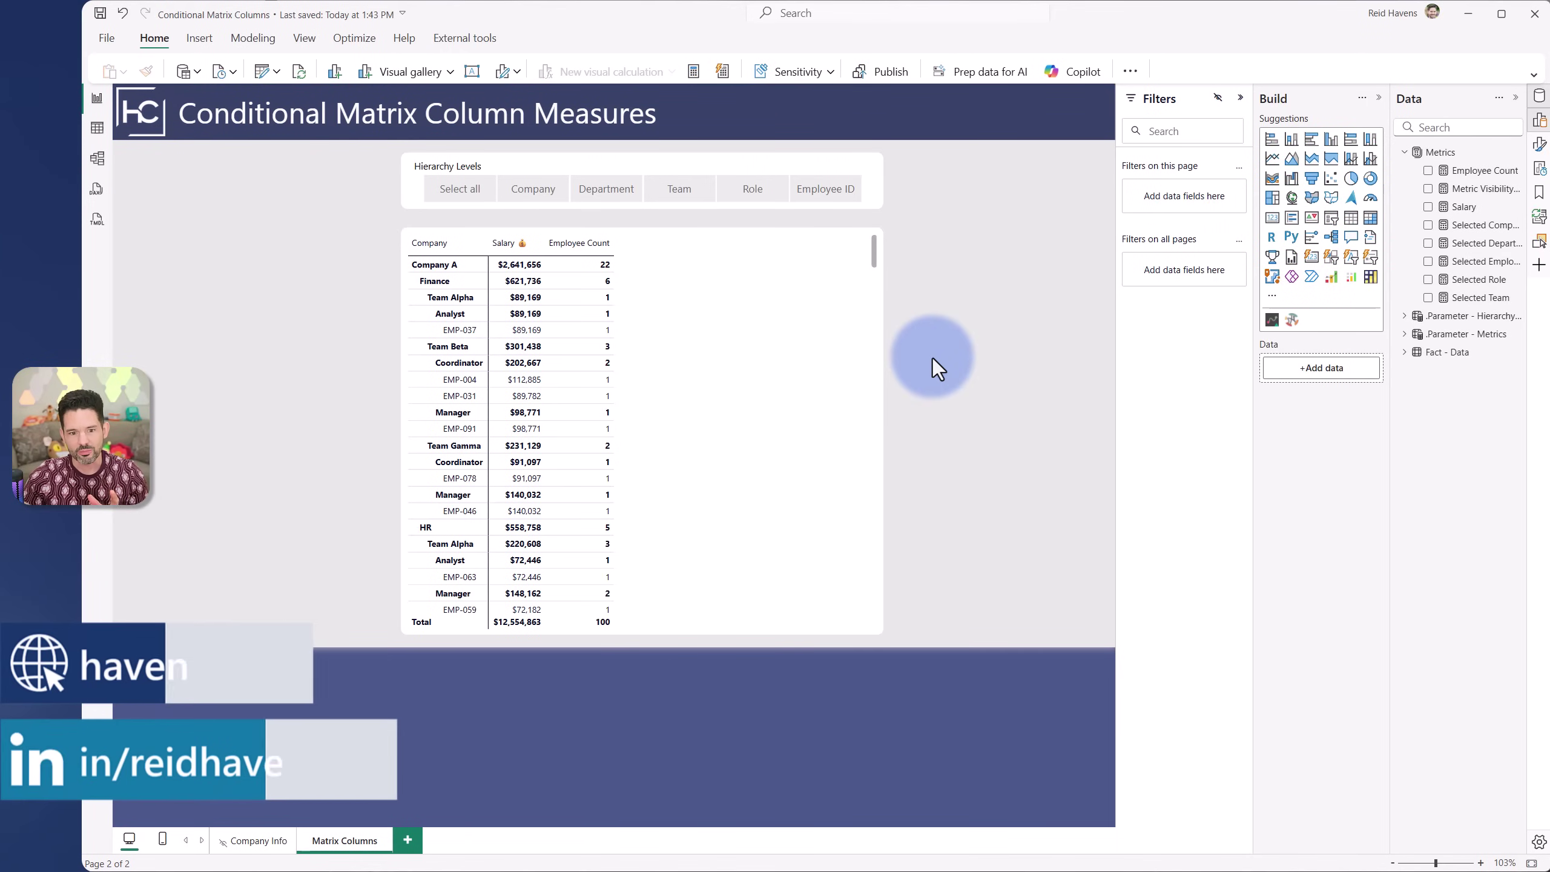
# Combine Company and Employee ID as hierarchy levels and expand the matrix to employee rows.
pyautogui.click(709, 240)
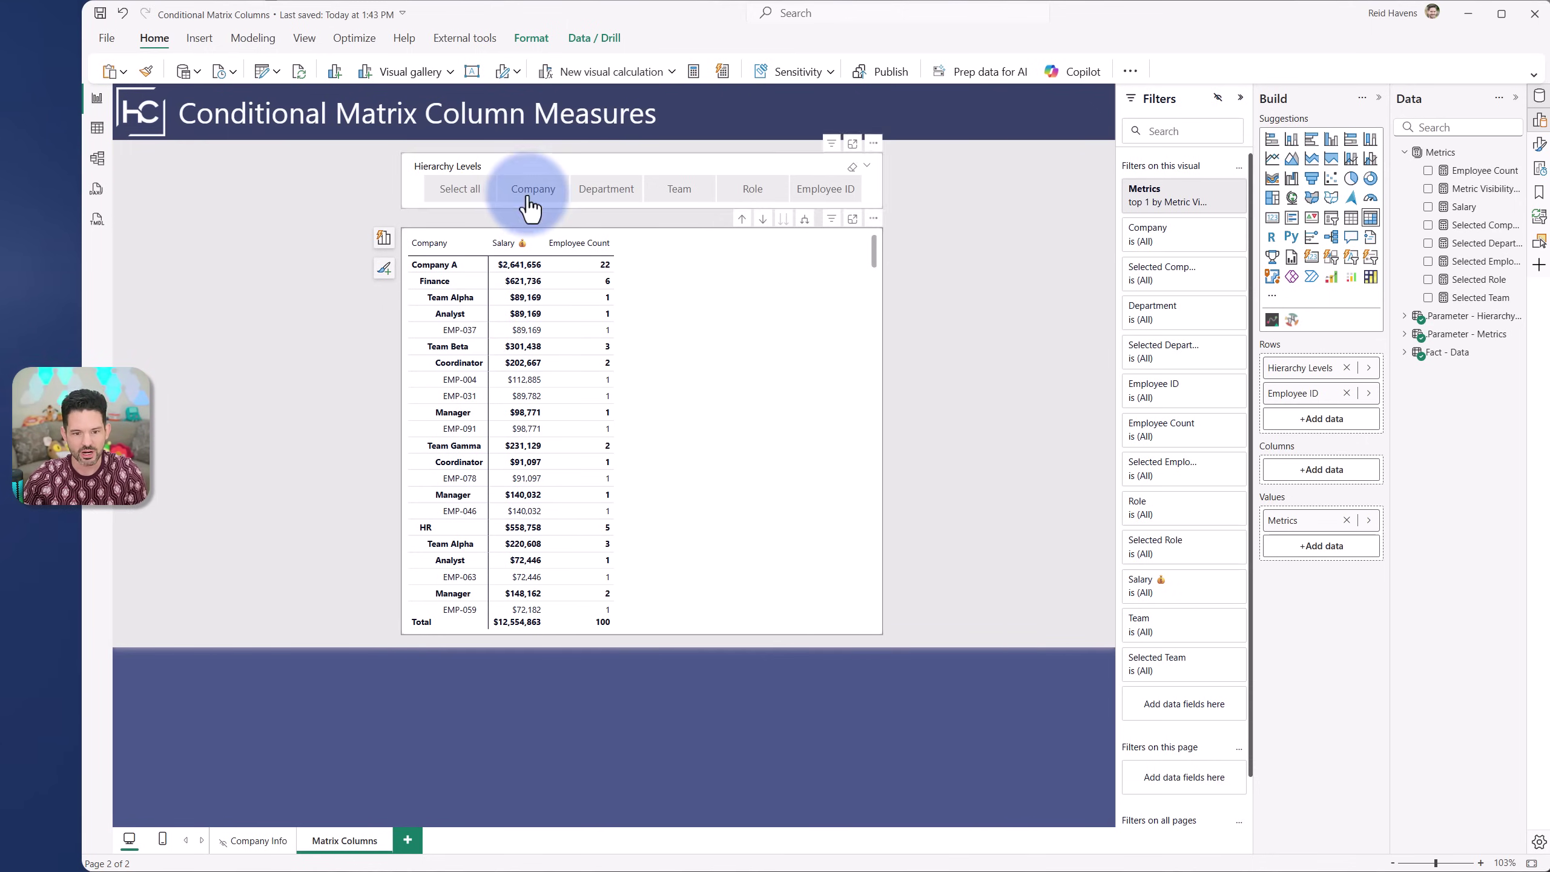
pyautogui.click(837, 202)
pyautogui.click(826, 194)
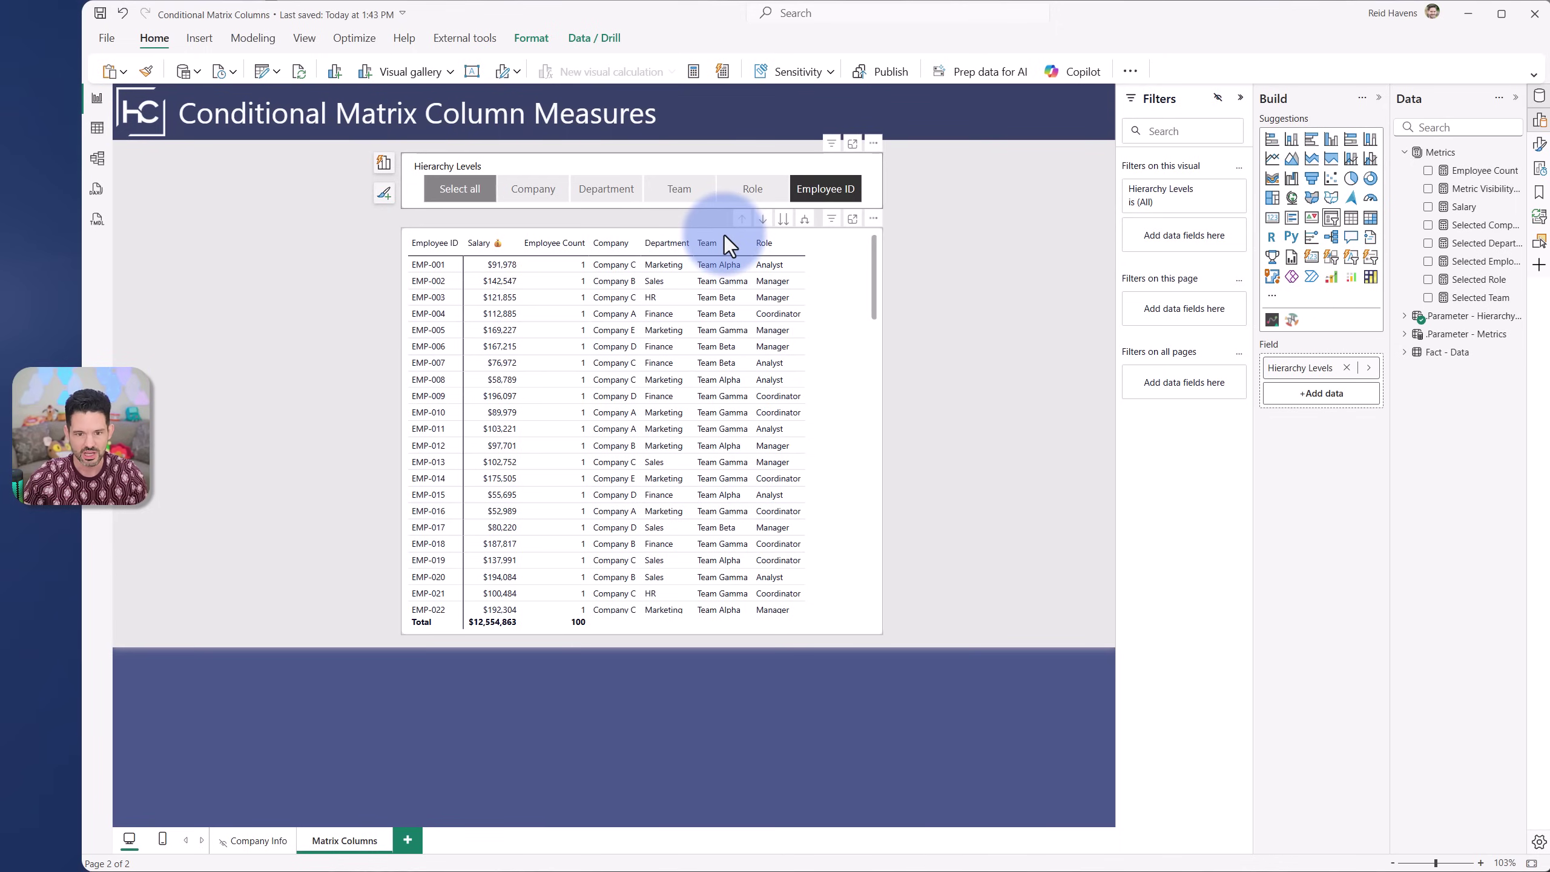
pyautogui.click(532, 195)
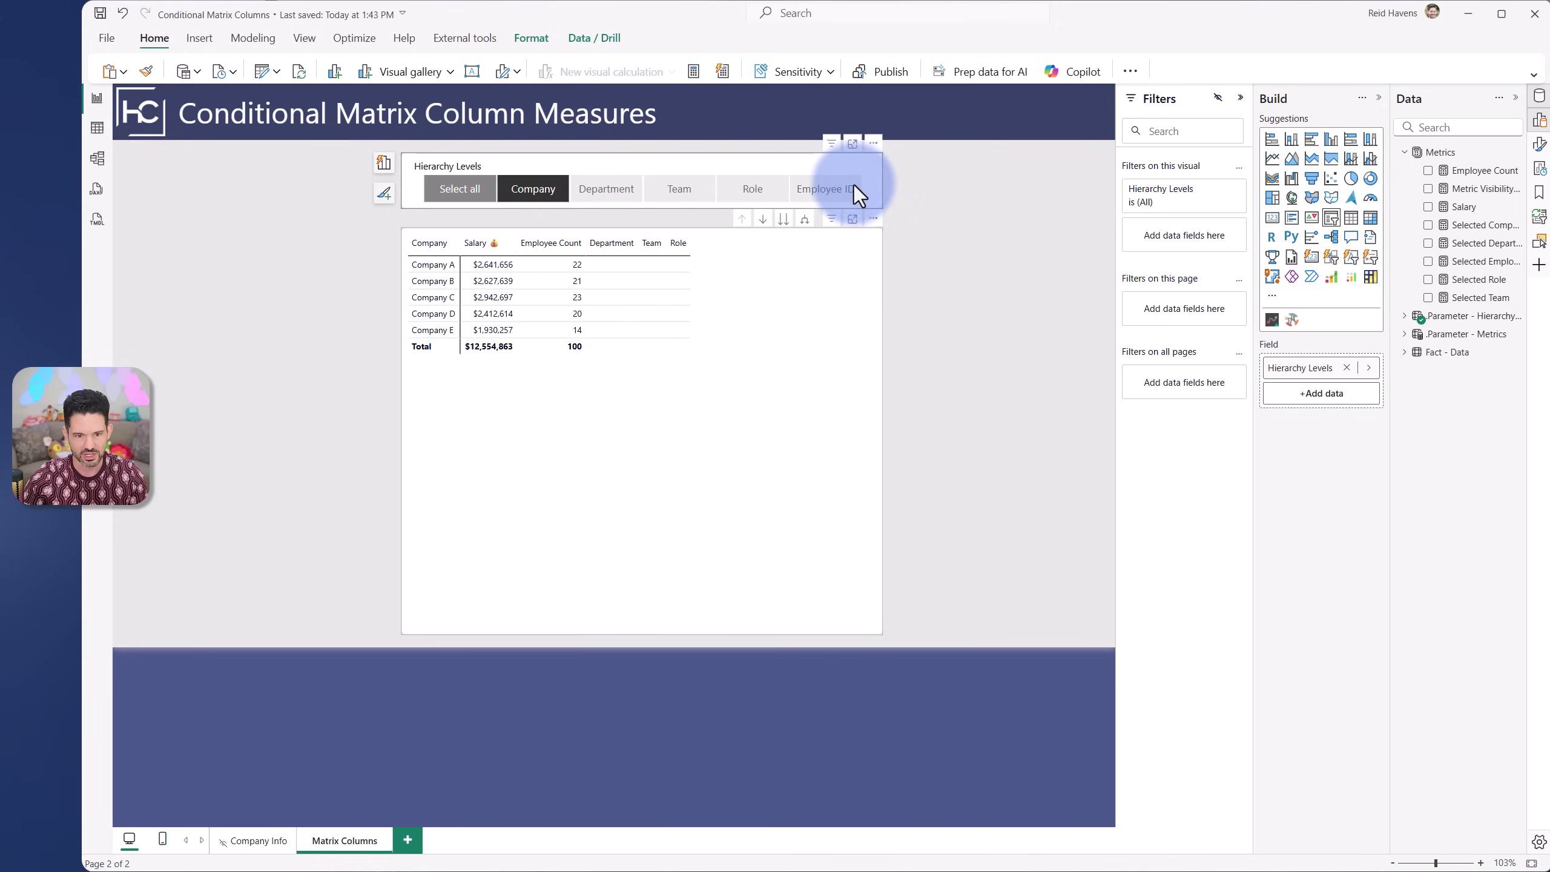
pyautogui.keyDown('ctrl'); pyautogui.click(815, 196); pyautogui.keyUp('ctrl')
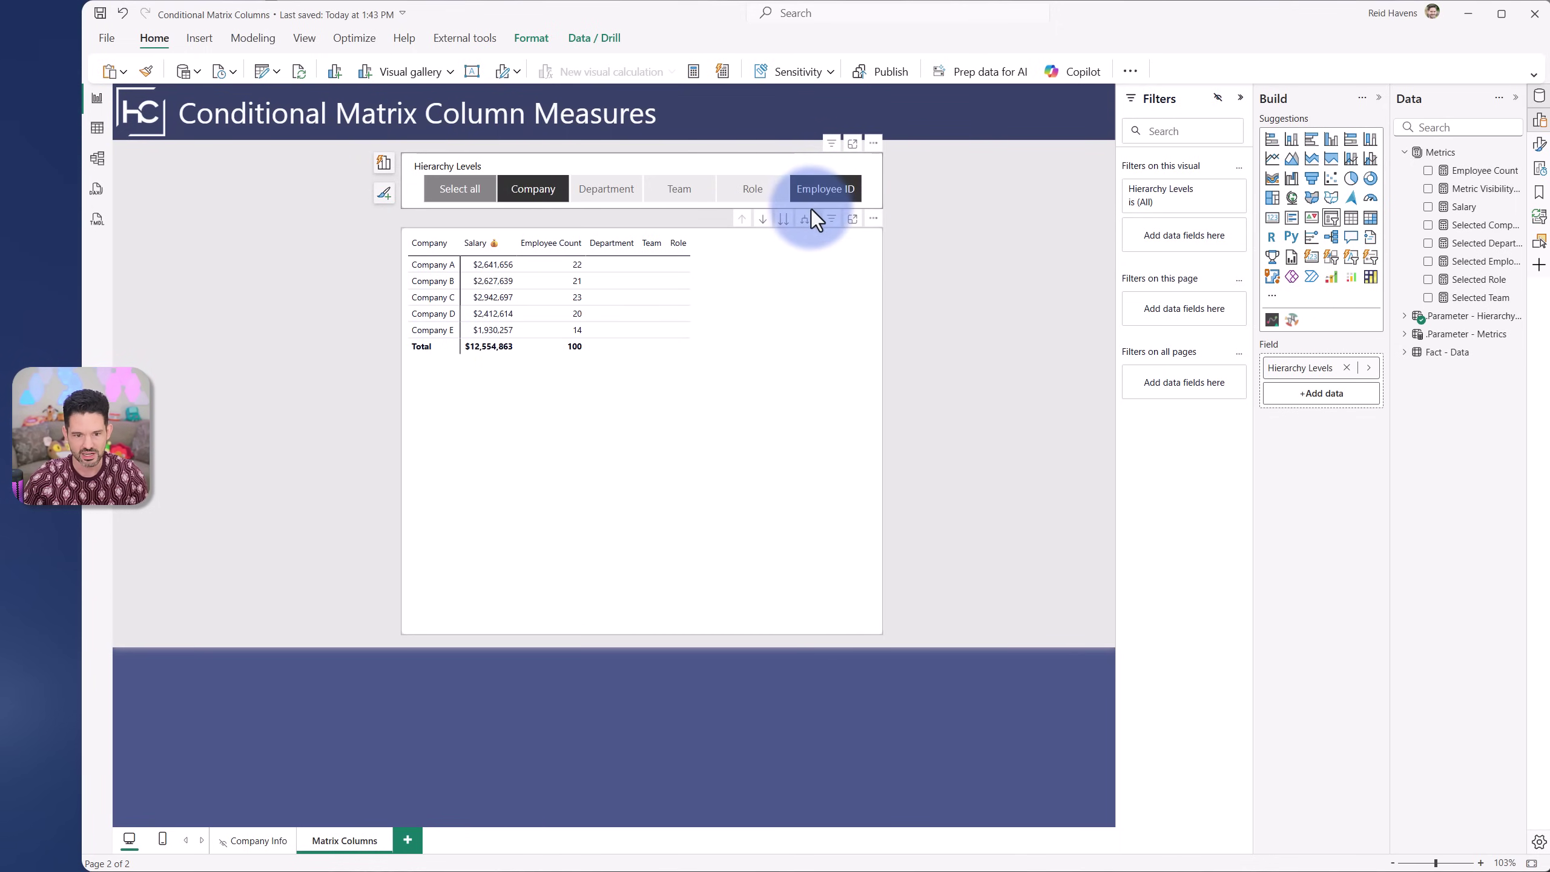
pyautogui.click(806, 222)
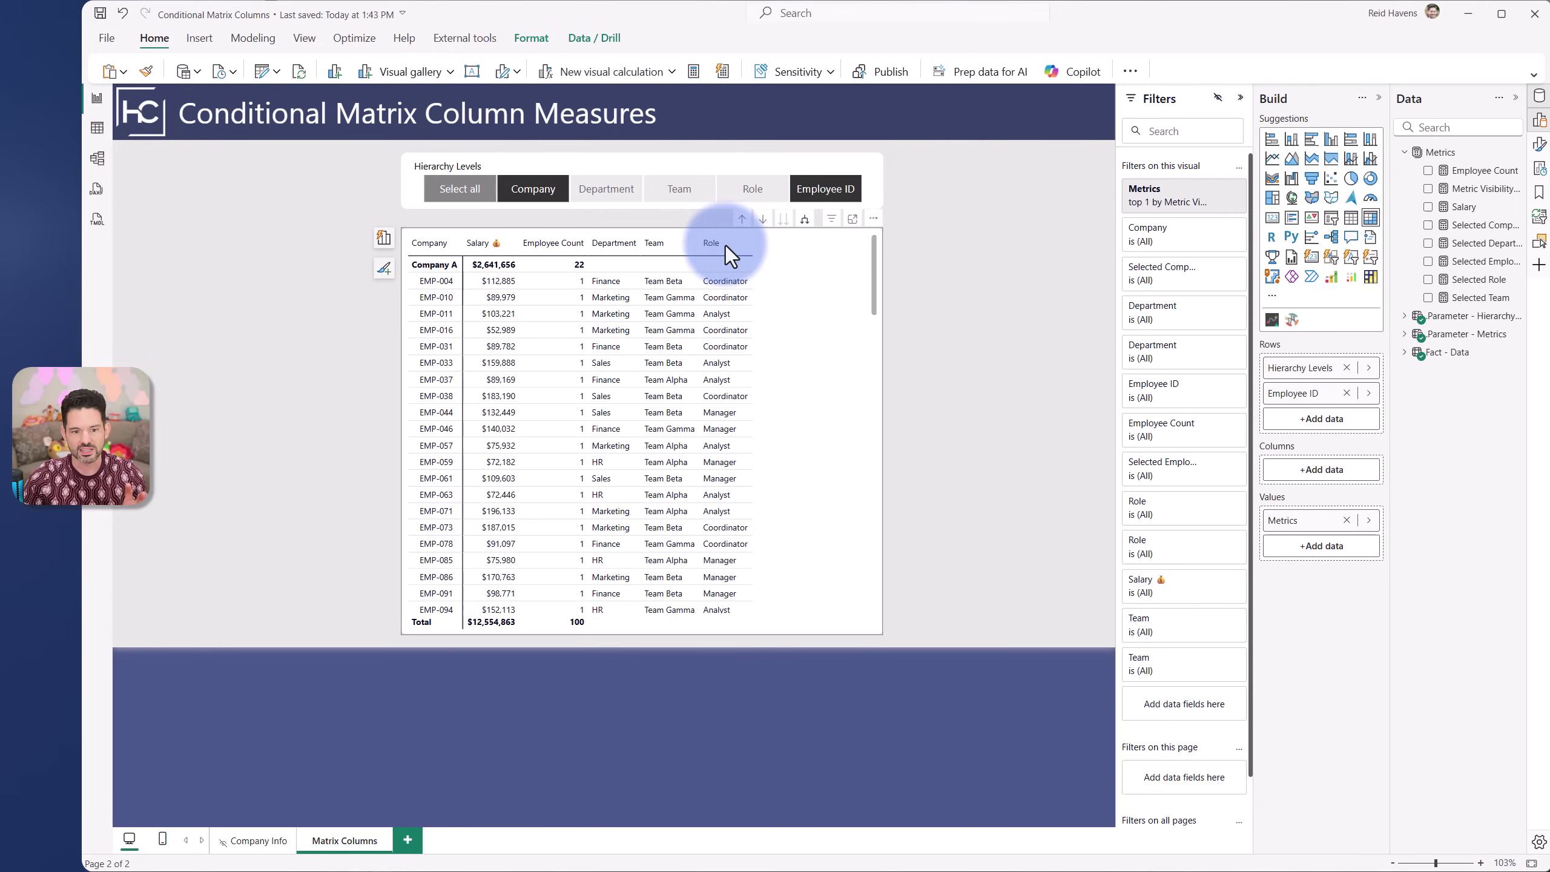
# Clear the hierarchy levels, leaving only Employee ID selected, and select the matrix.
pyautogui.click(802, 195)
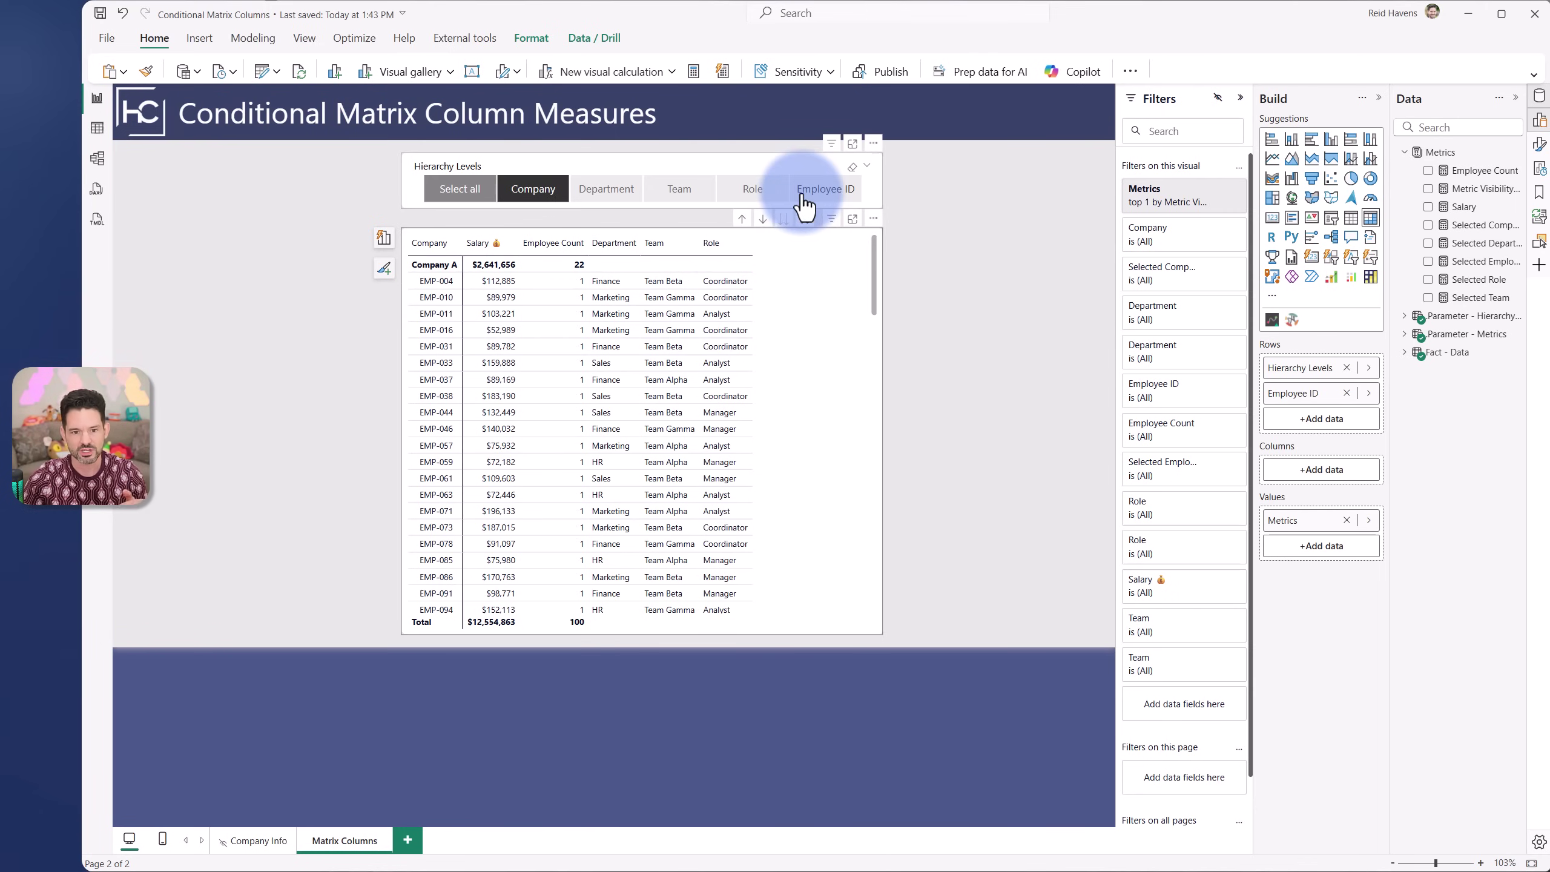
pyautogui.click(852, 167)
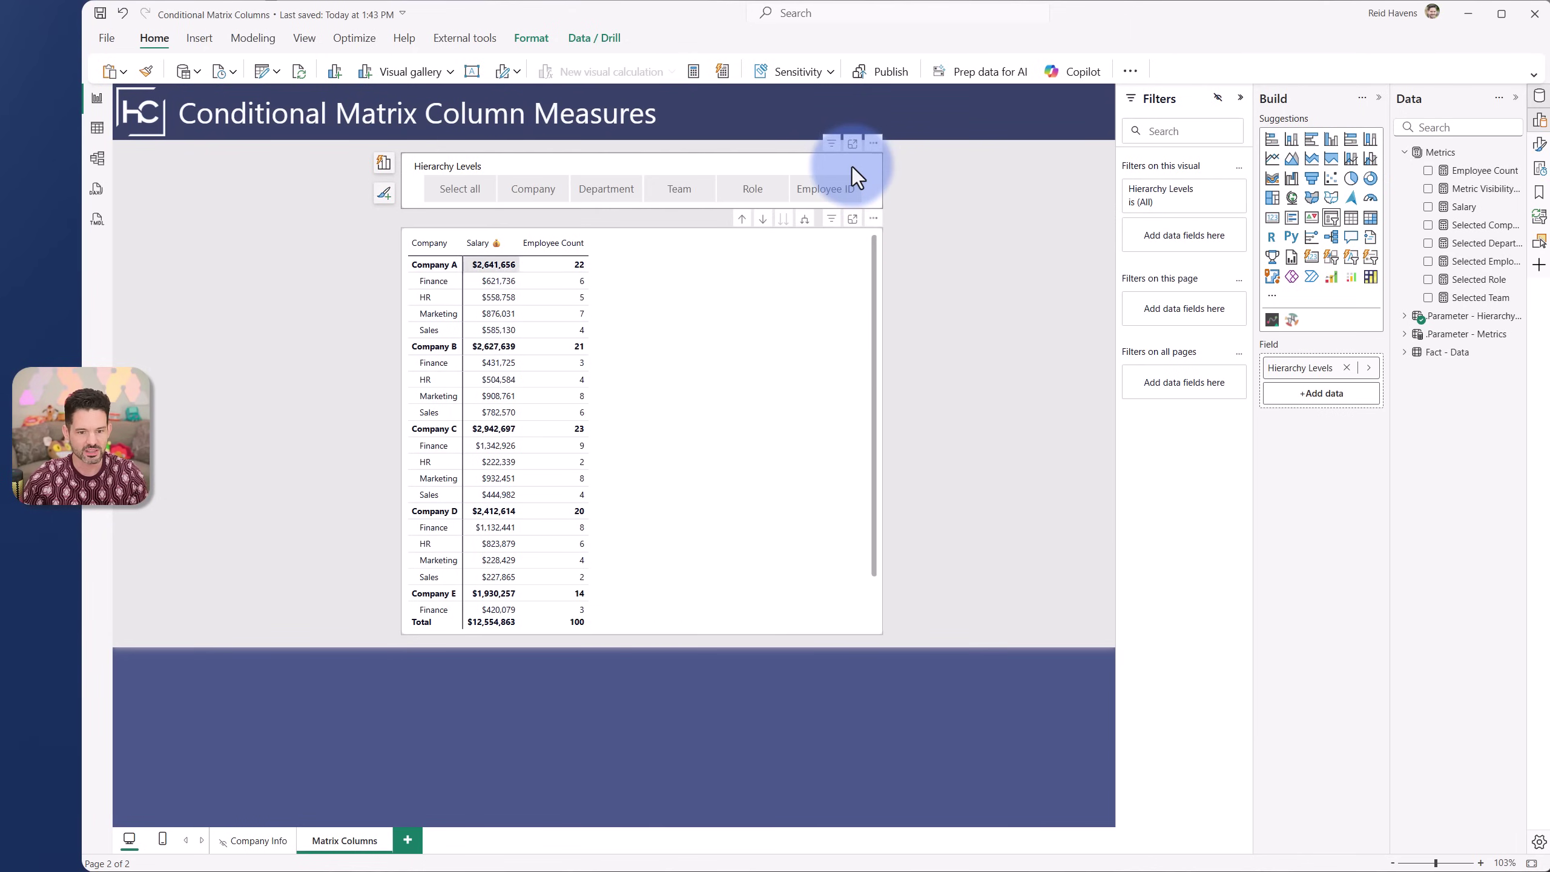
pyautogui.click(807, 196)
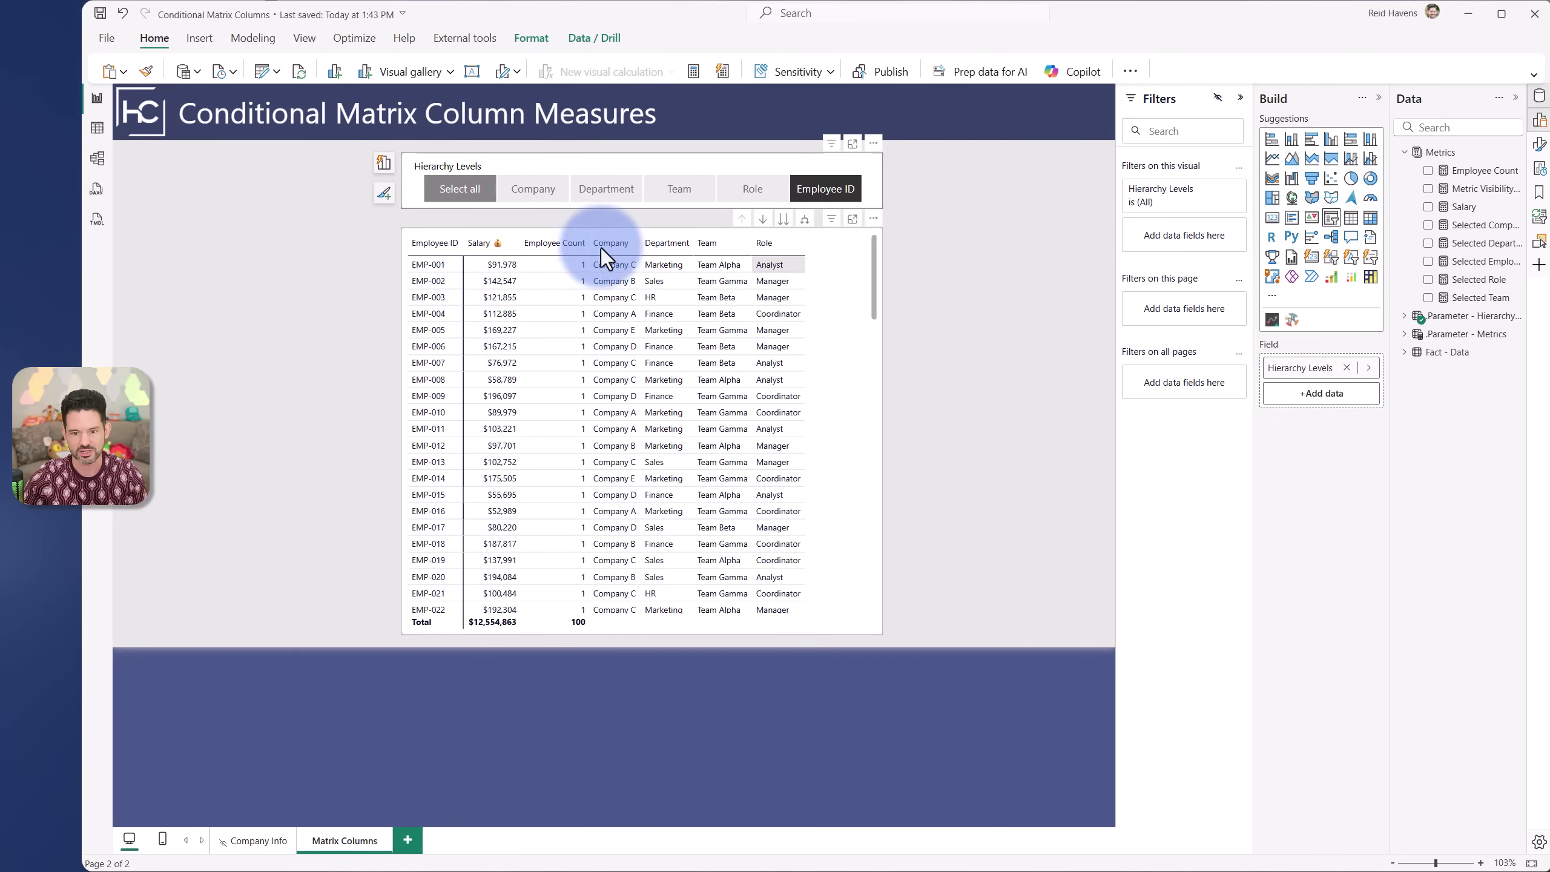
pyautogui.click(825, 238)
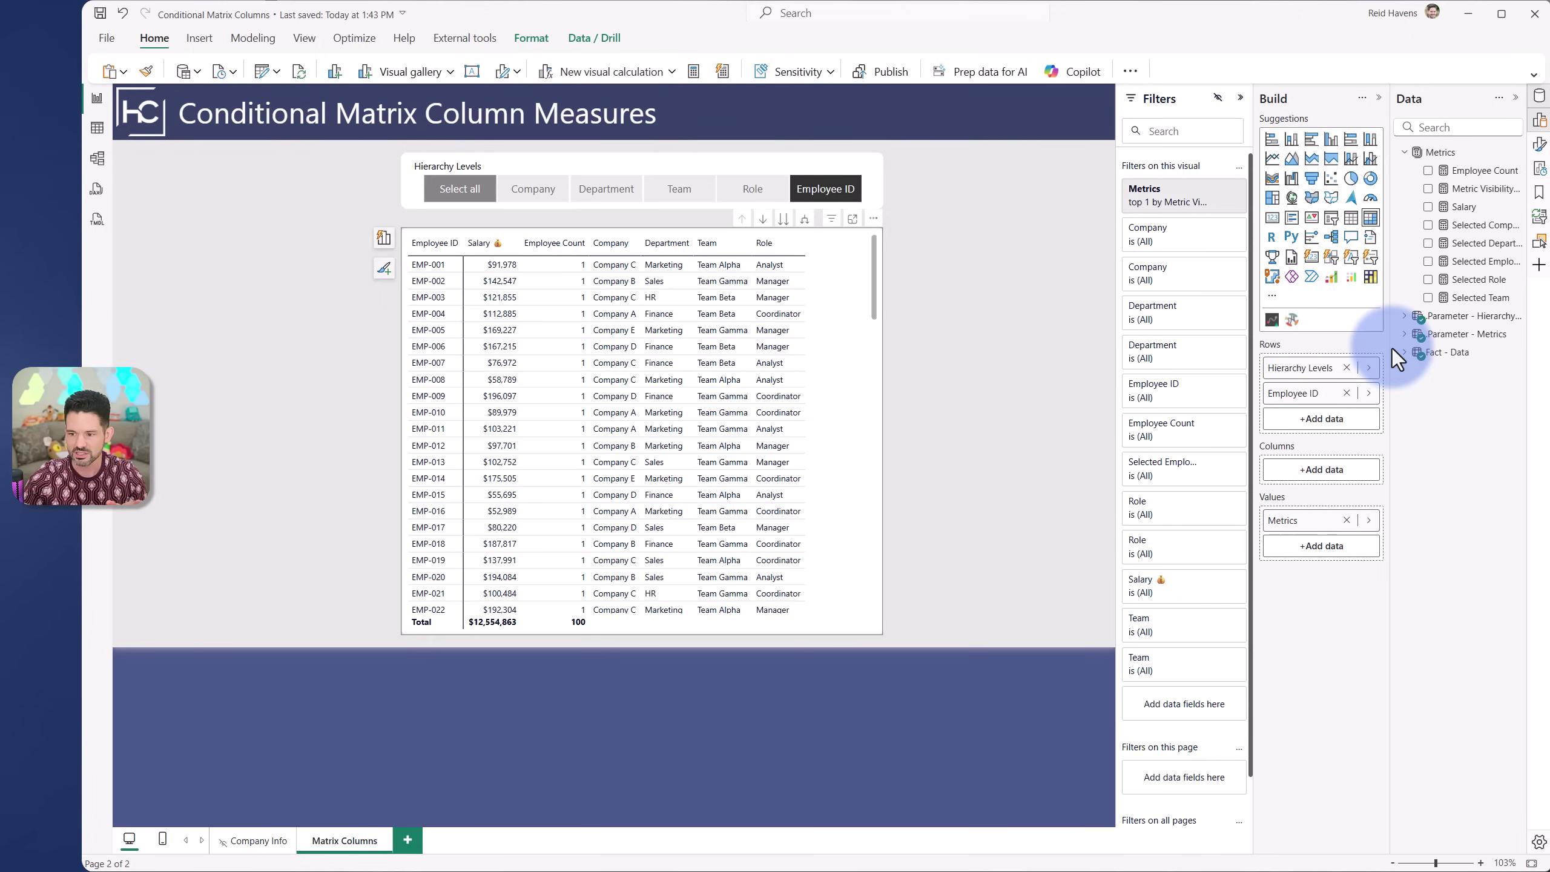
# Review the Hierarchy Levels parameter's five-level DAX, then return to the report with Company chosen.
pyautogui.click(1422, 317)
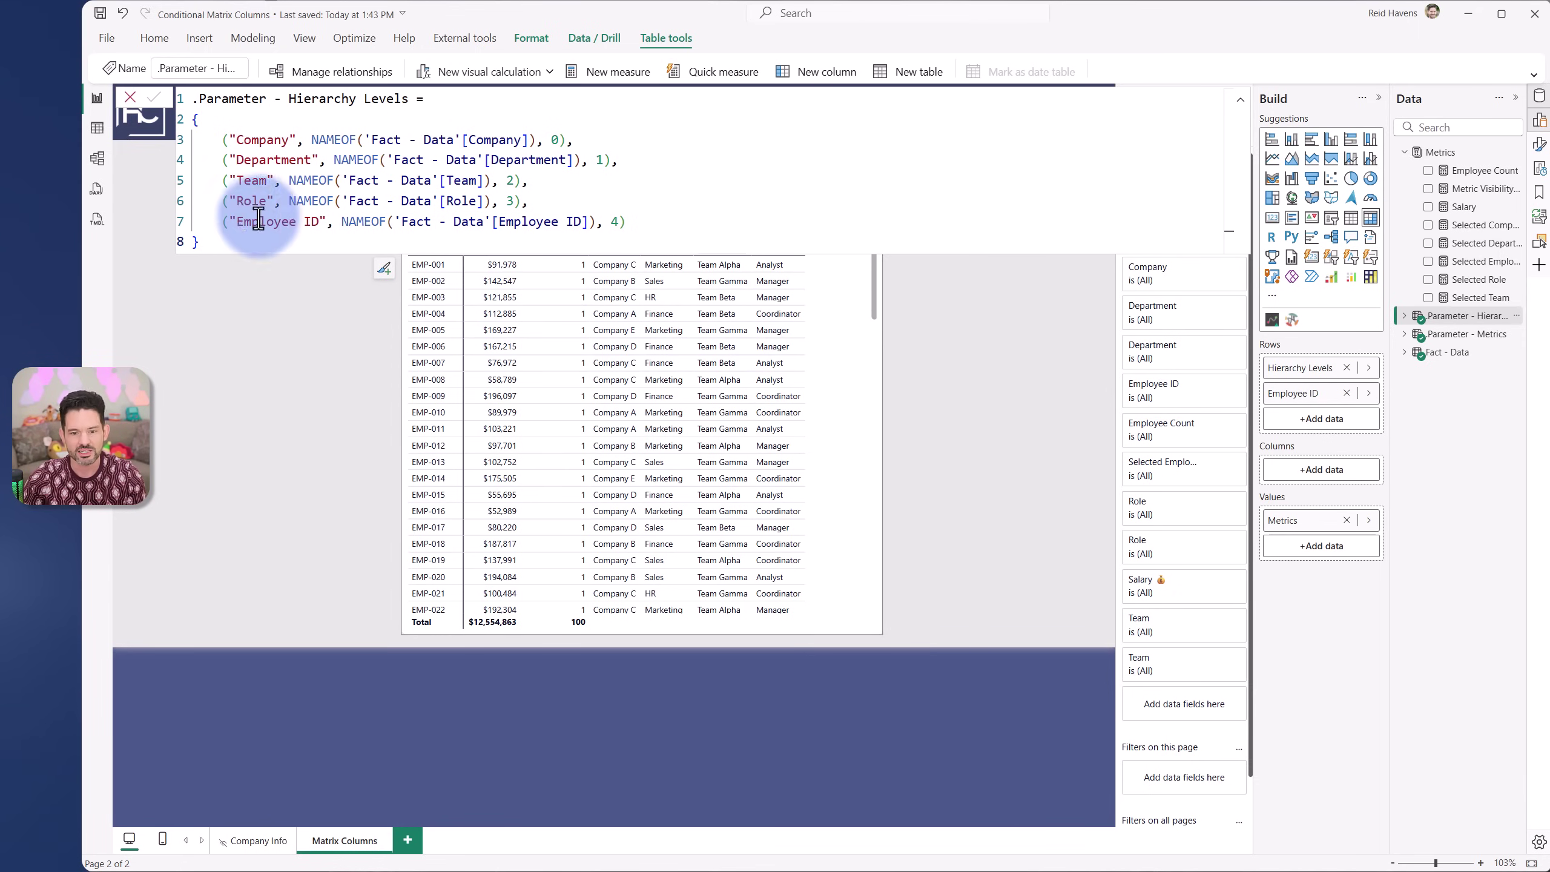
pyautogui.click(1240, 99)
pyautogui.click(533, 190)
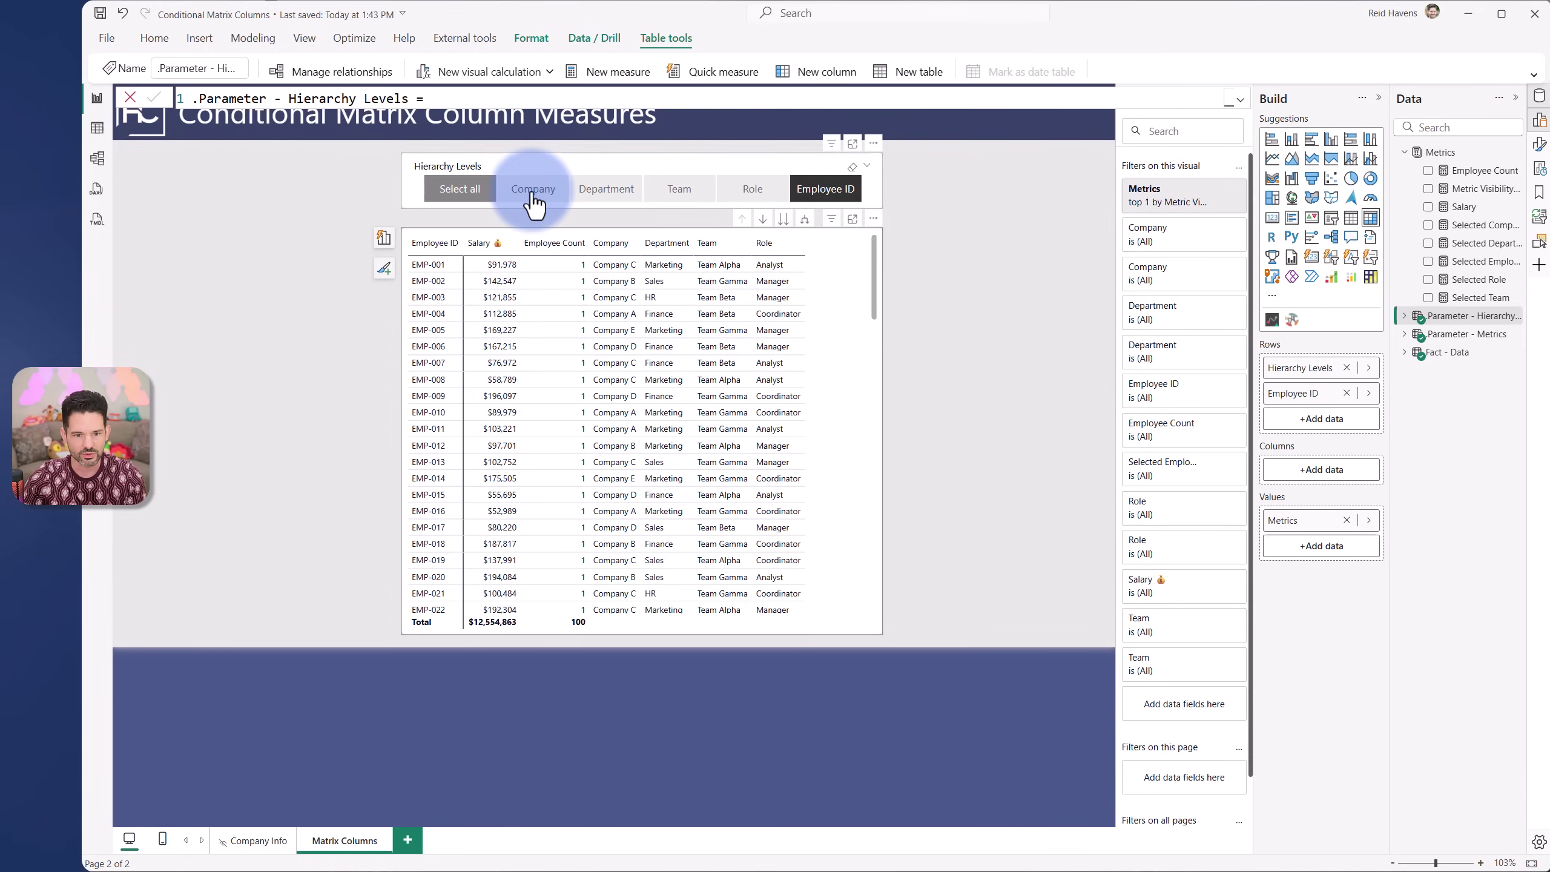
# Group the matrix by Company and Department and expand it down to employee rows.
pyautogui.click(606, 189)
pyautogui.click(849, 191)
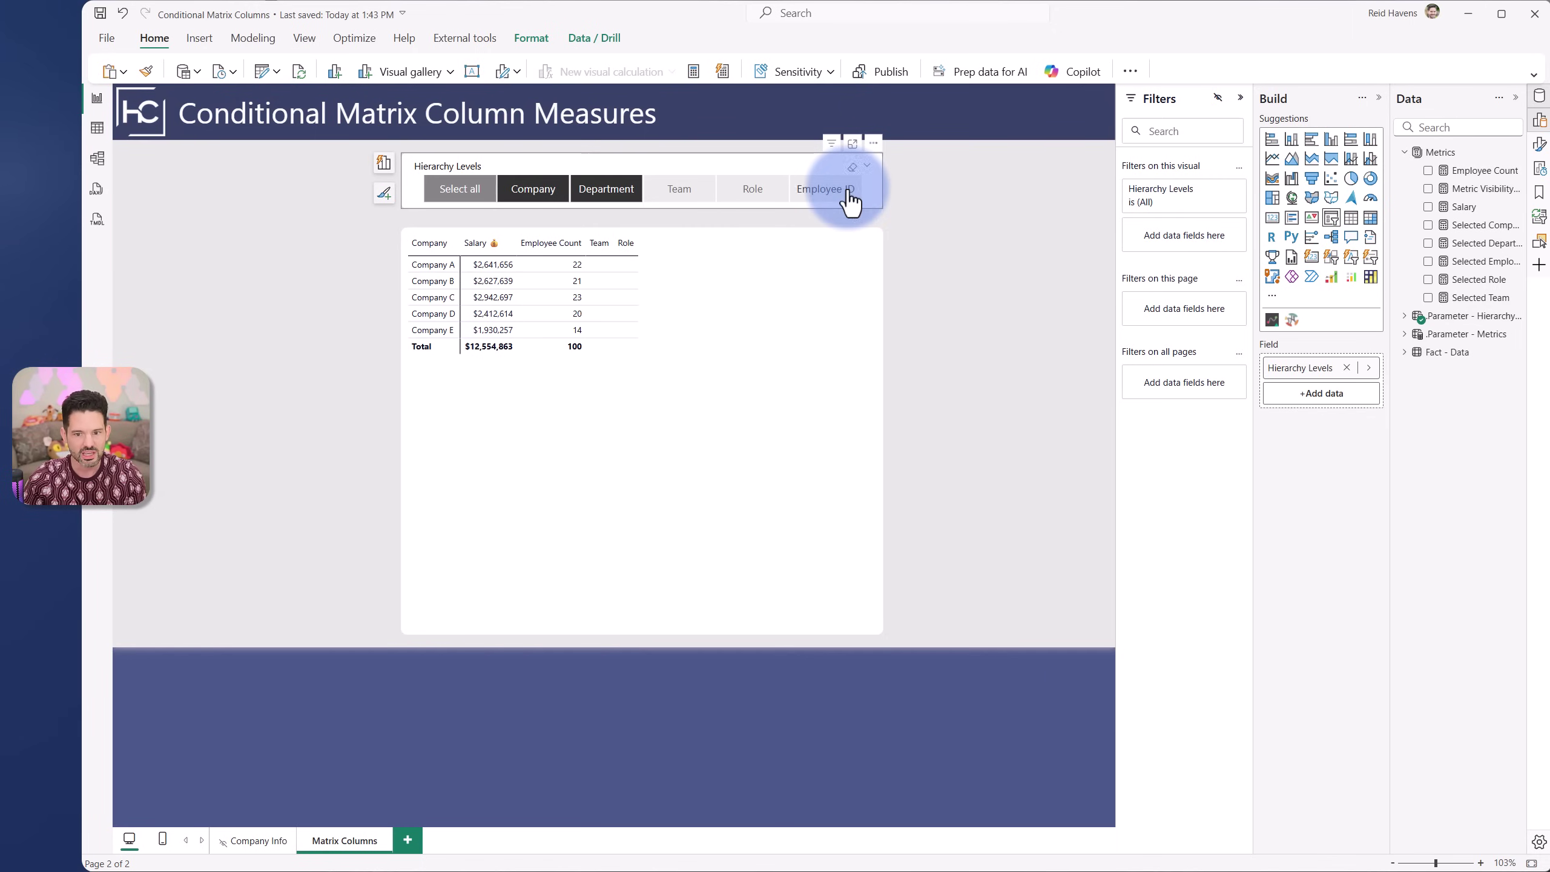
pyautogui.click(805, 221)
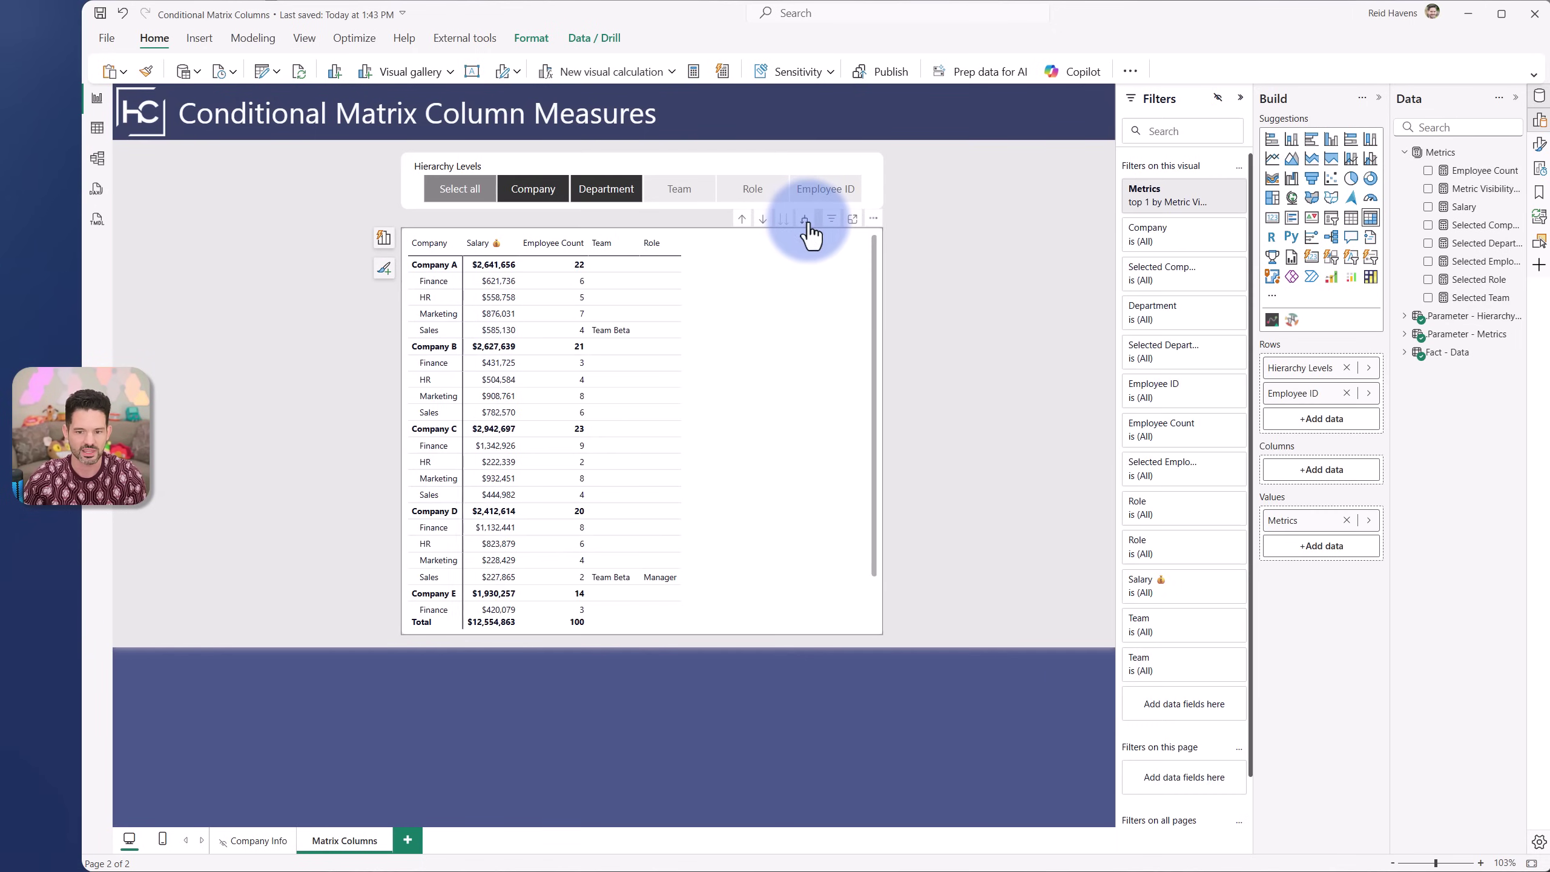
pyautogui.click(805, 221)
# Clear Company and Department, make Team the only level, and expand Team Alpha to employees.
pyautogui.click(549, 195)
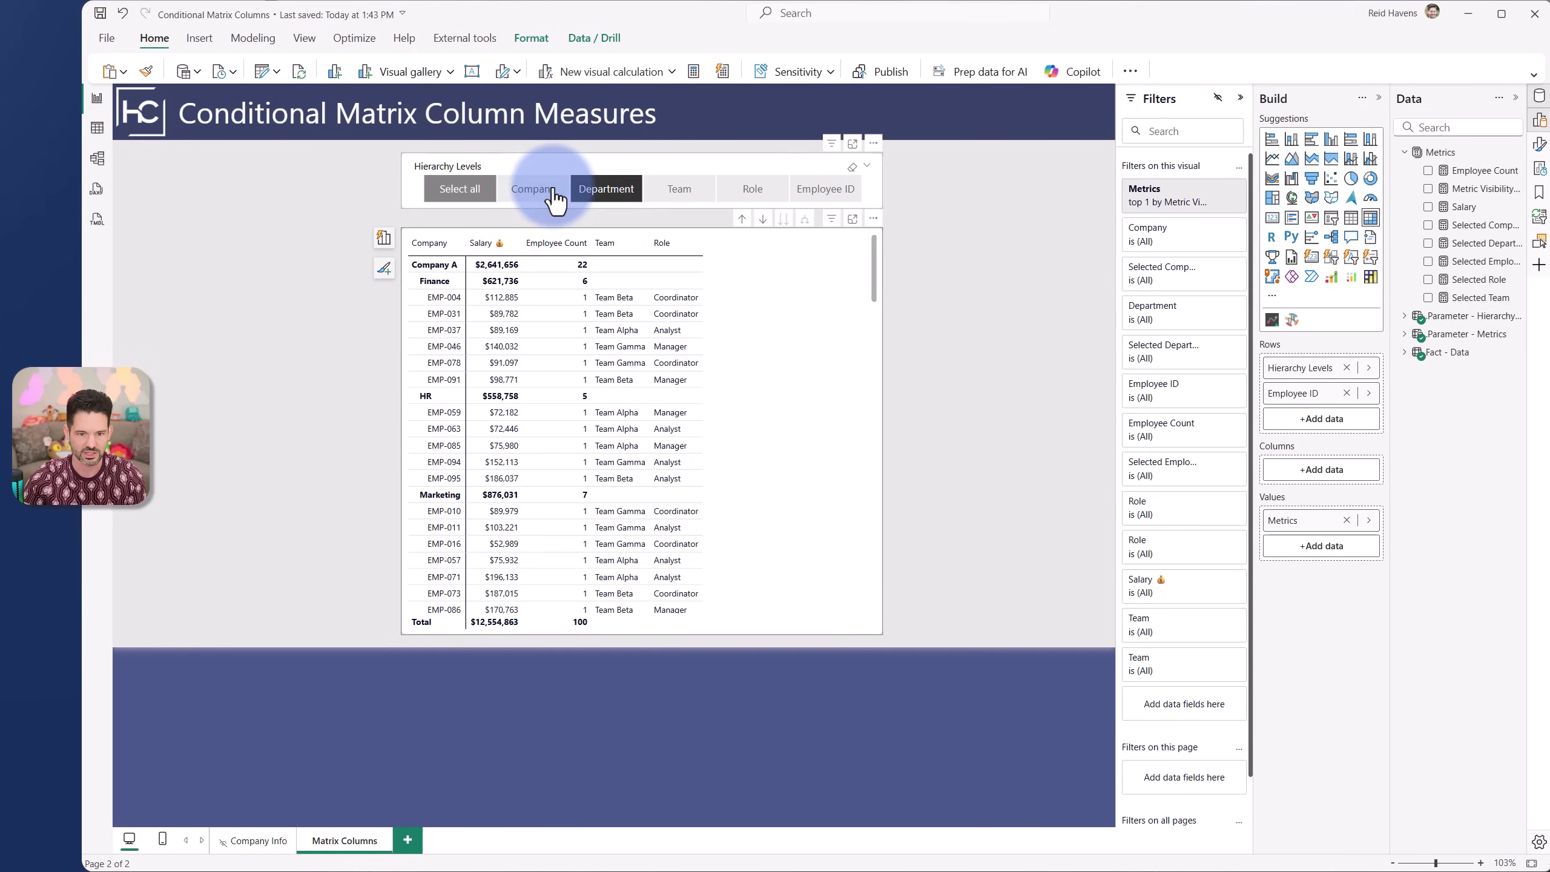
pyautogui.click(599, 192)
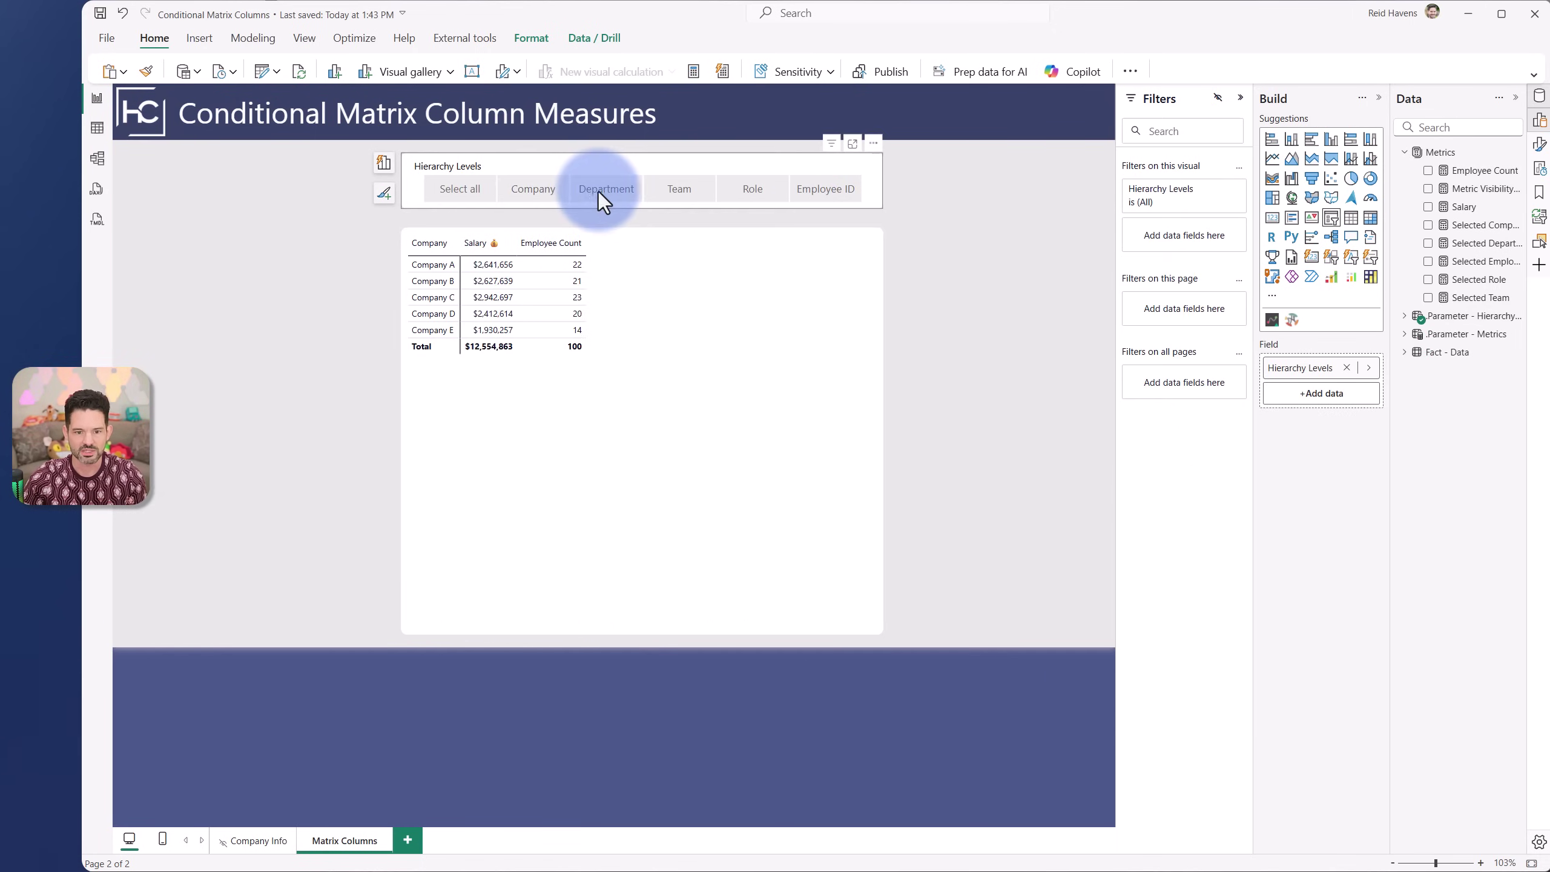
pyautogui.click(825, 211)
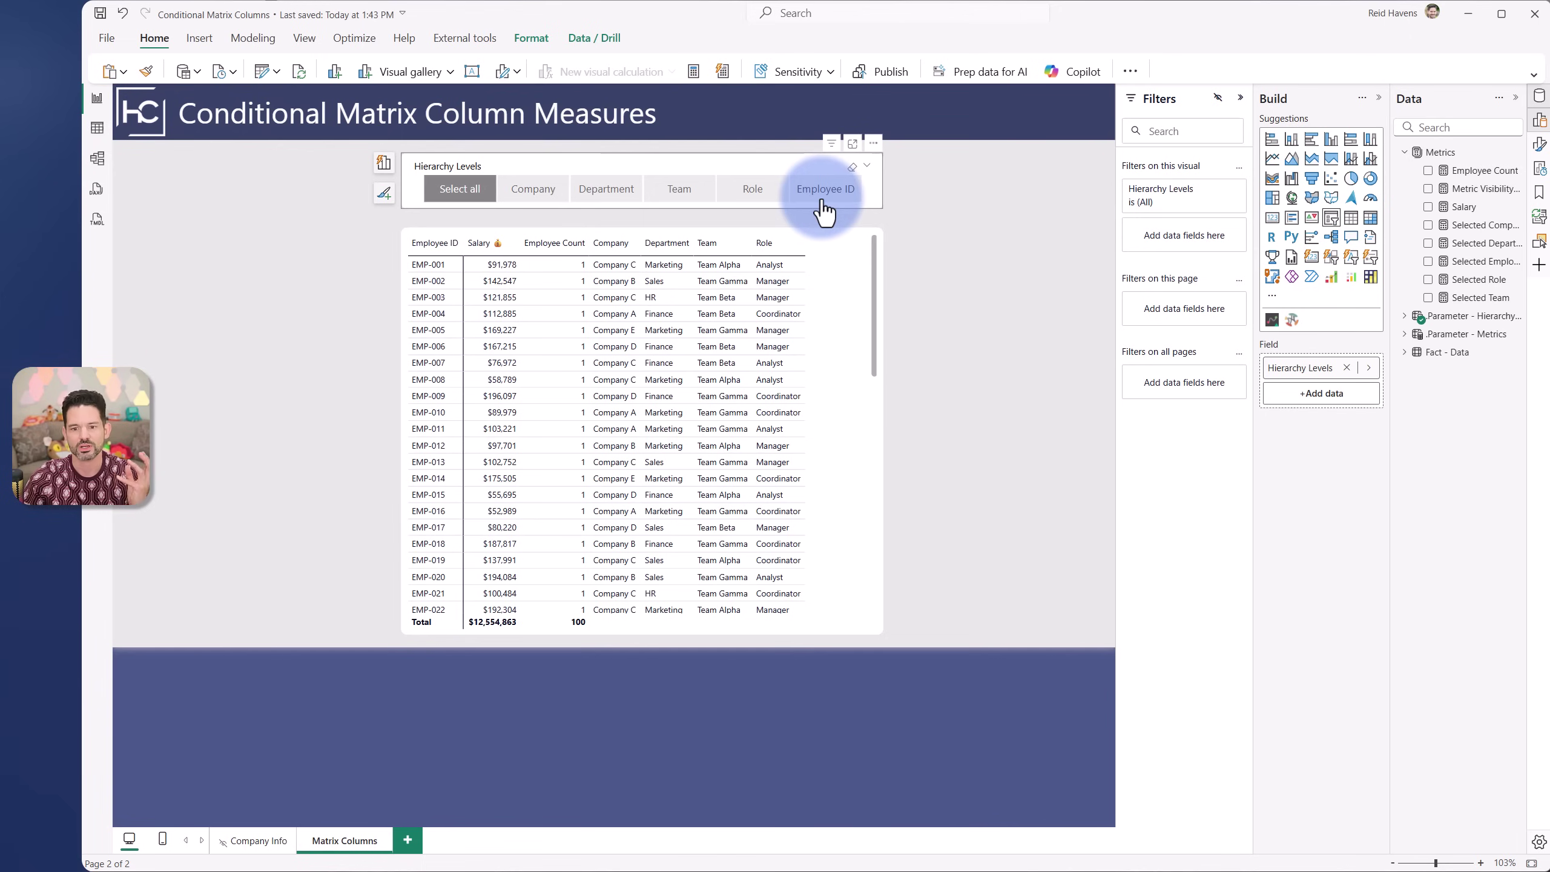
pyautogui.click(436, 262)
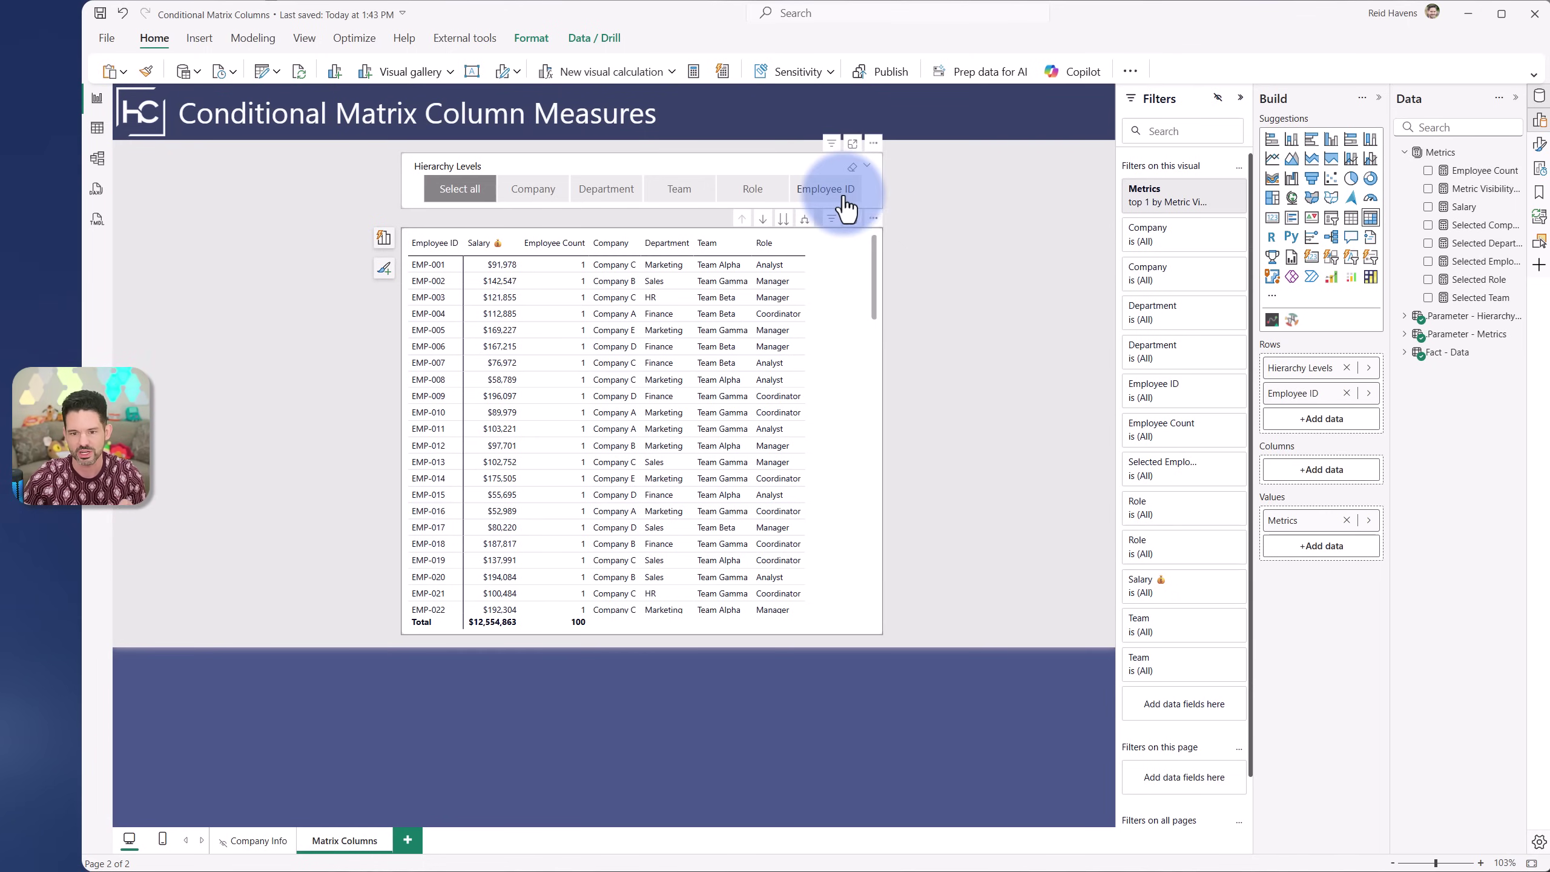
pyautogui.click(843, 204)
pyautogui.click(673, 201)
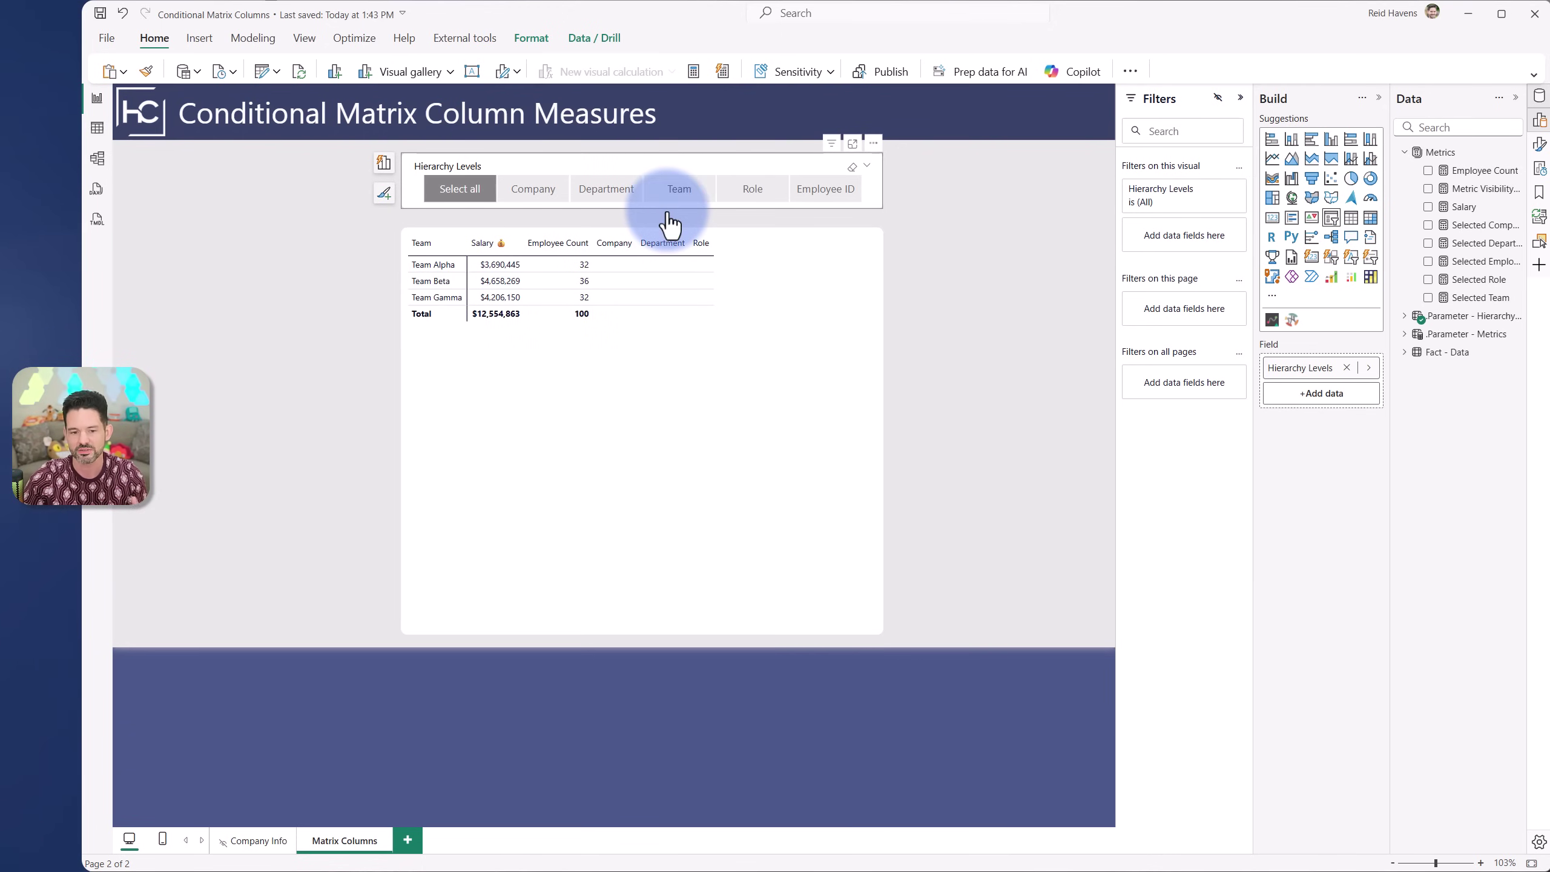
pyautogui.click(807, 221)
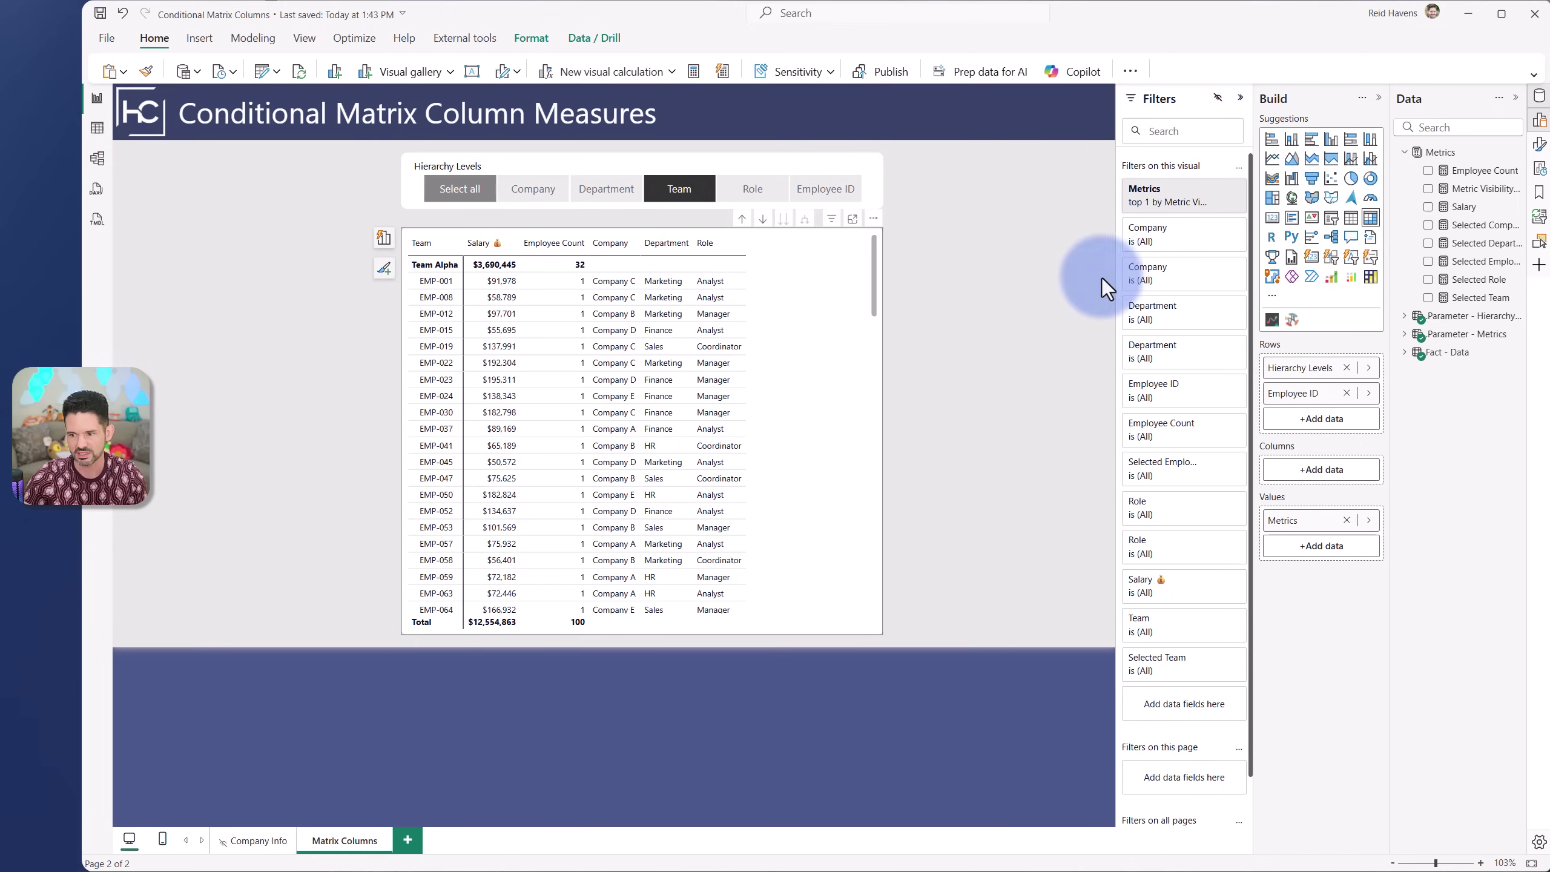
# Review the Metrics parameter's DAX, highlighting its Company, Department, Team and Role metric lines.
pyautogui.click(1422, 336)
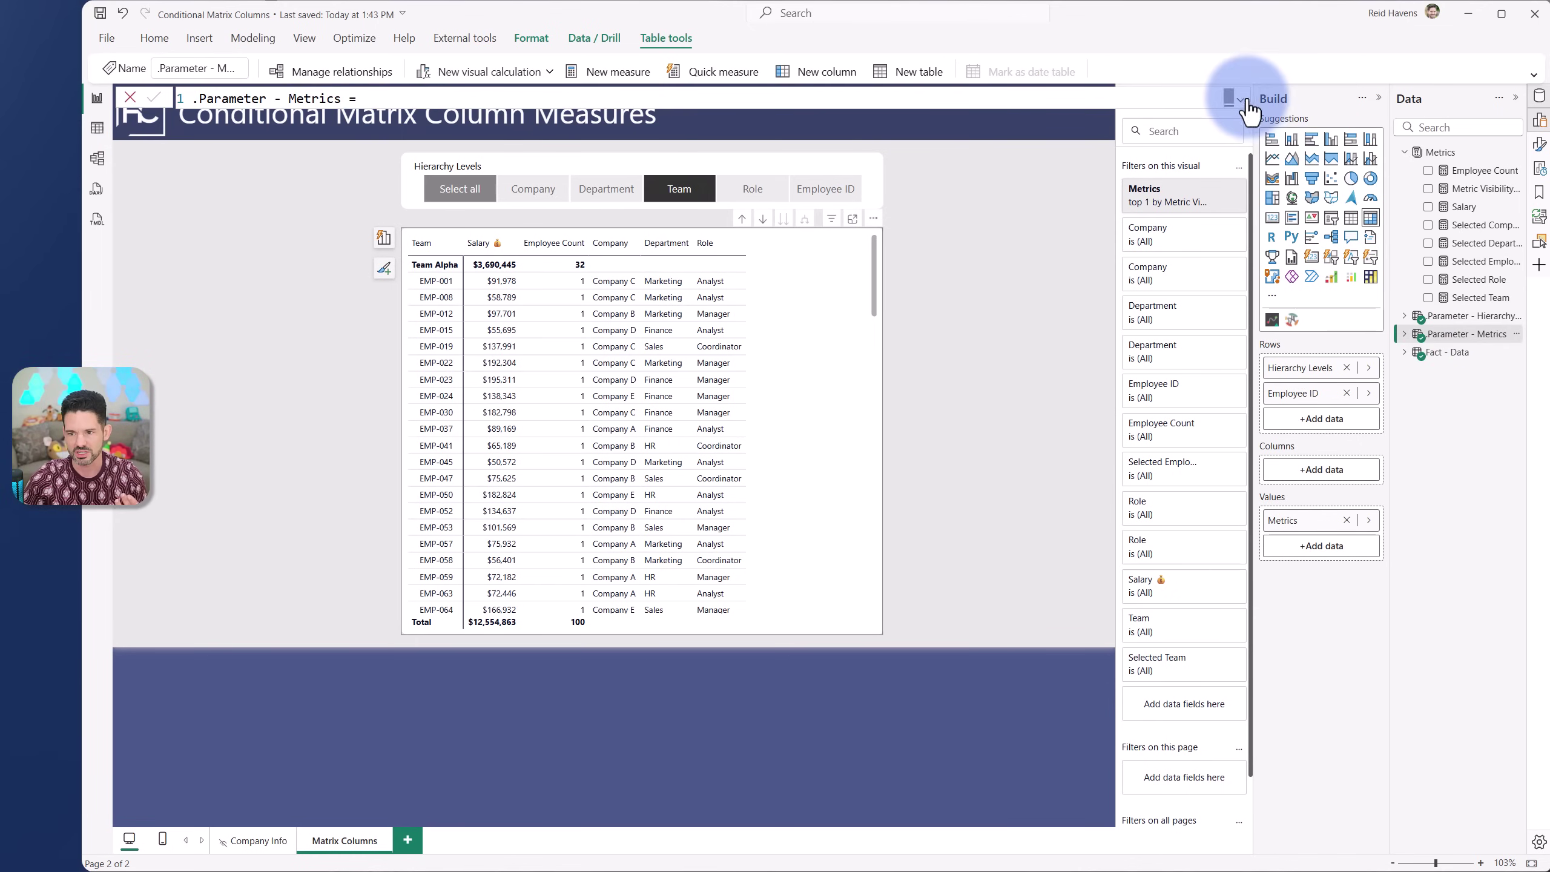
pyautogui.click(1244, 102)
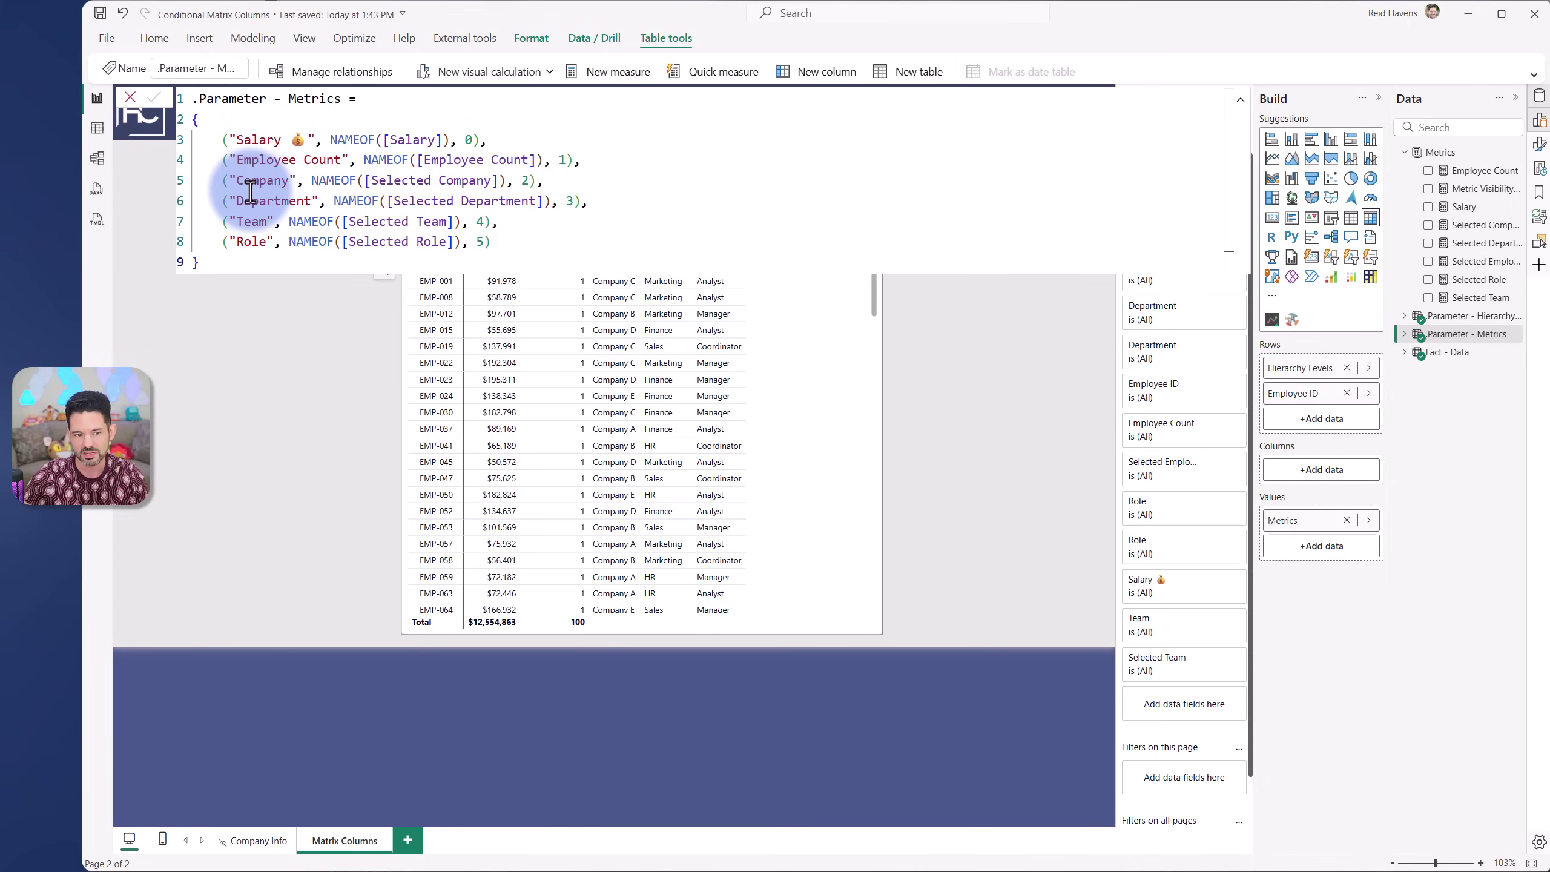
pyautogui.moveTo(537, 242); pyautogui.dragTo(195, 183)
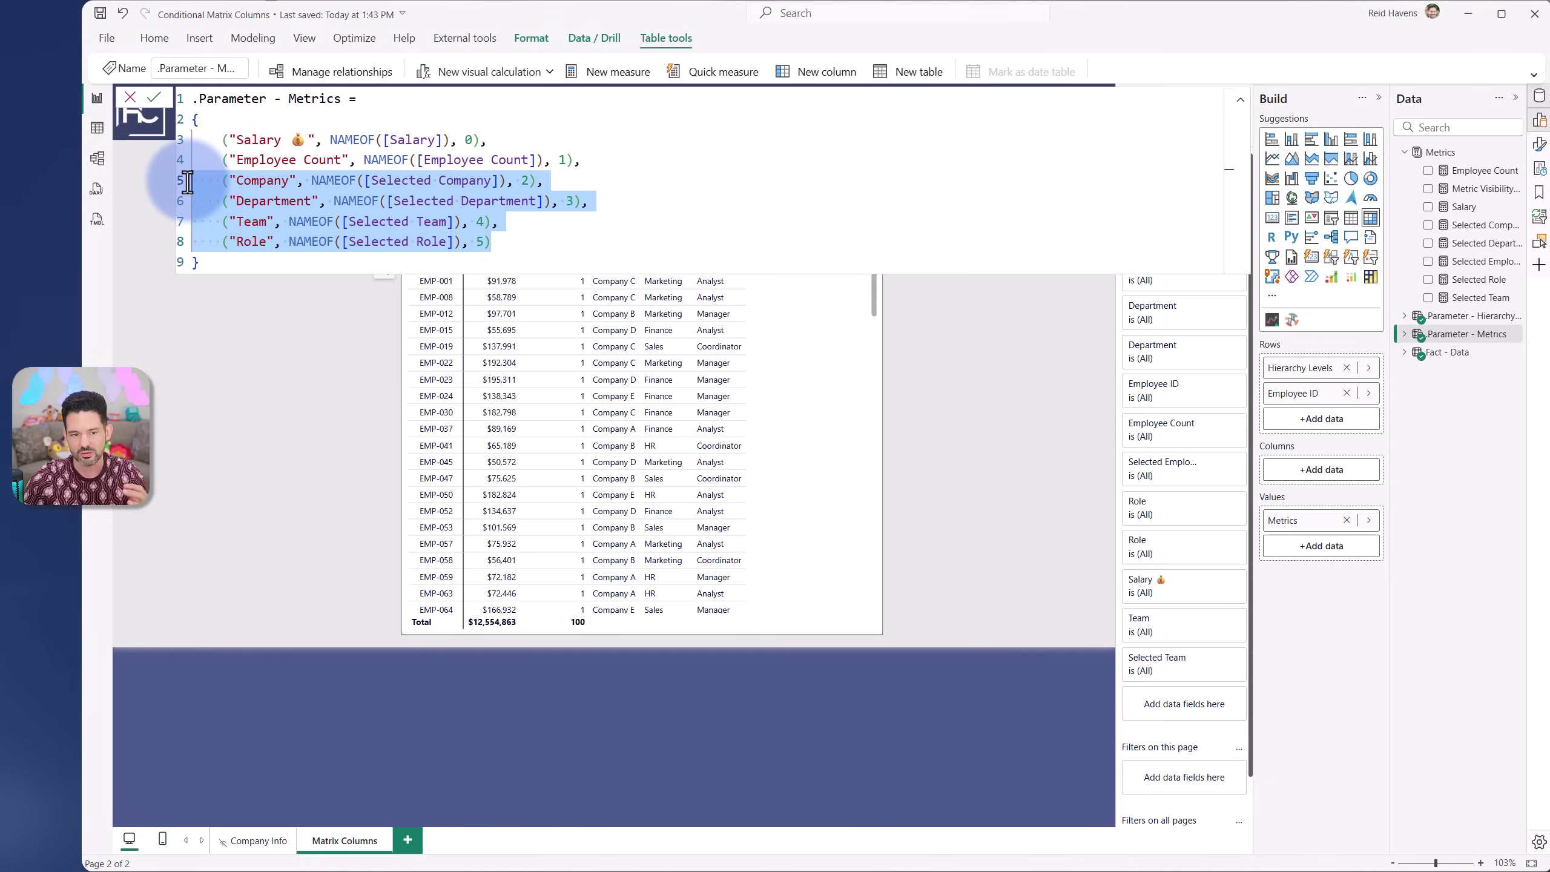
pyautogui.click(712, 158)
pyautogui.click(1240, 99)
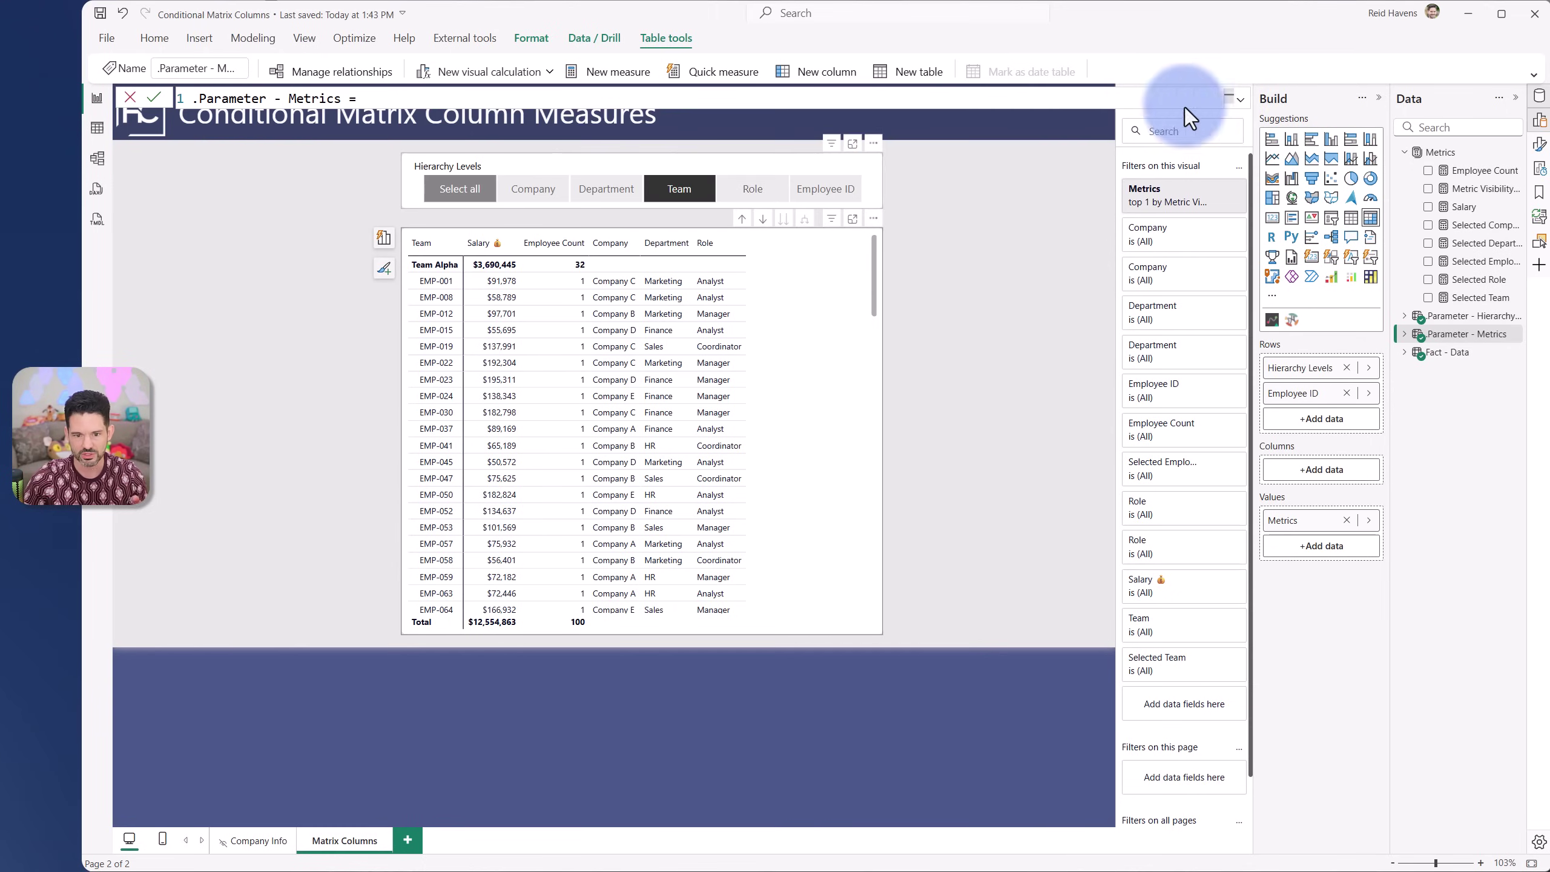
# Remove Team from the hierarchy levels and expand the matrix down two levels.
pyautogui.click(682, 191)
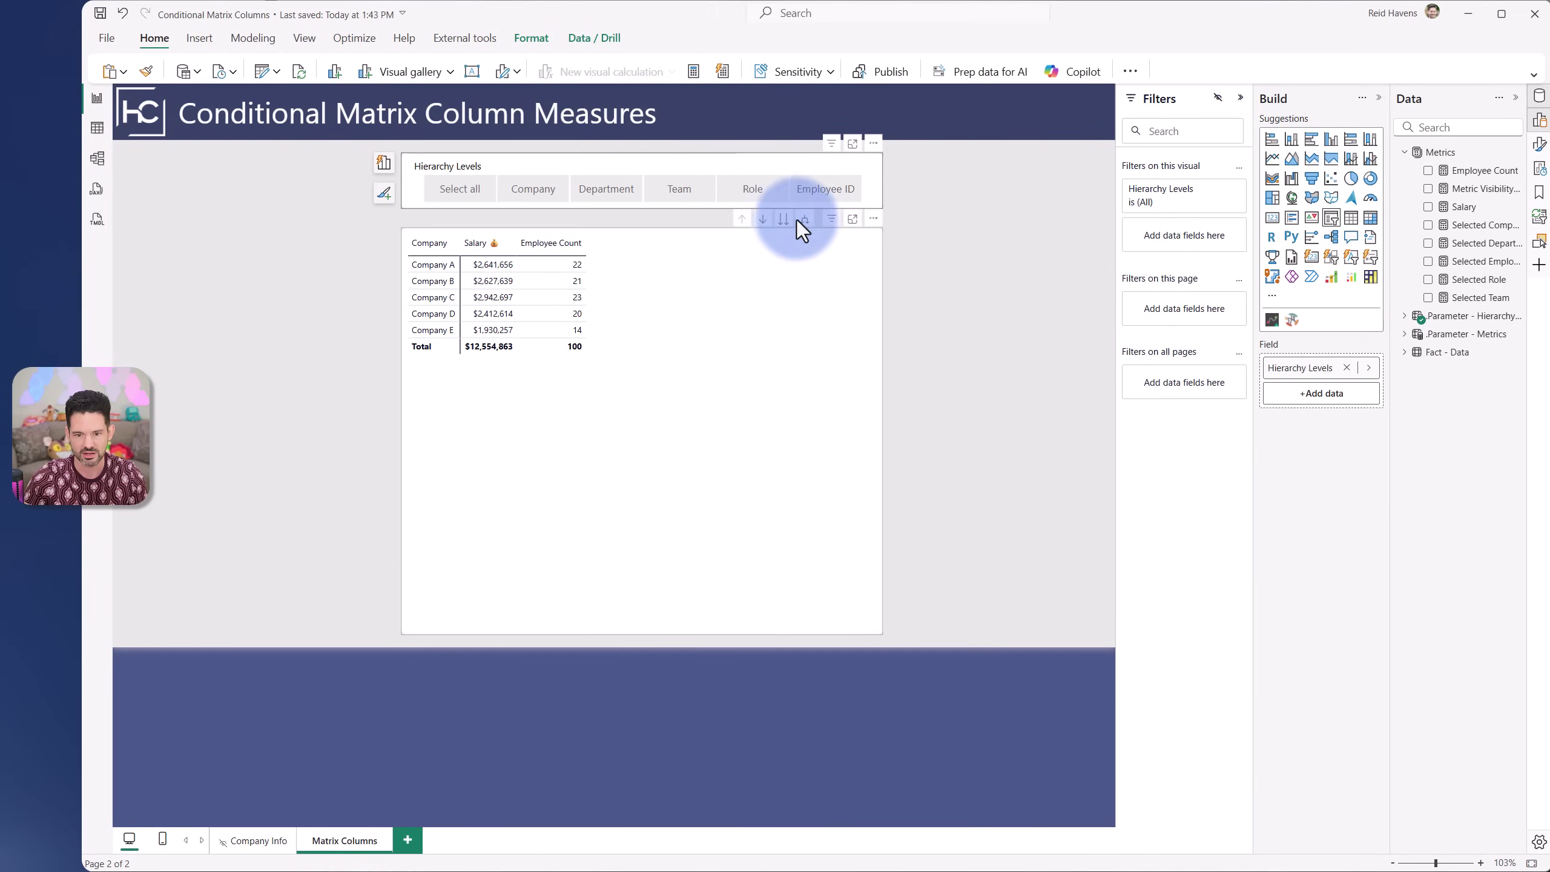
pyautogui.click(805, 219)
pyautogui.click(806, 220)
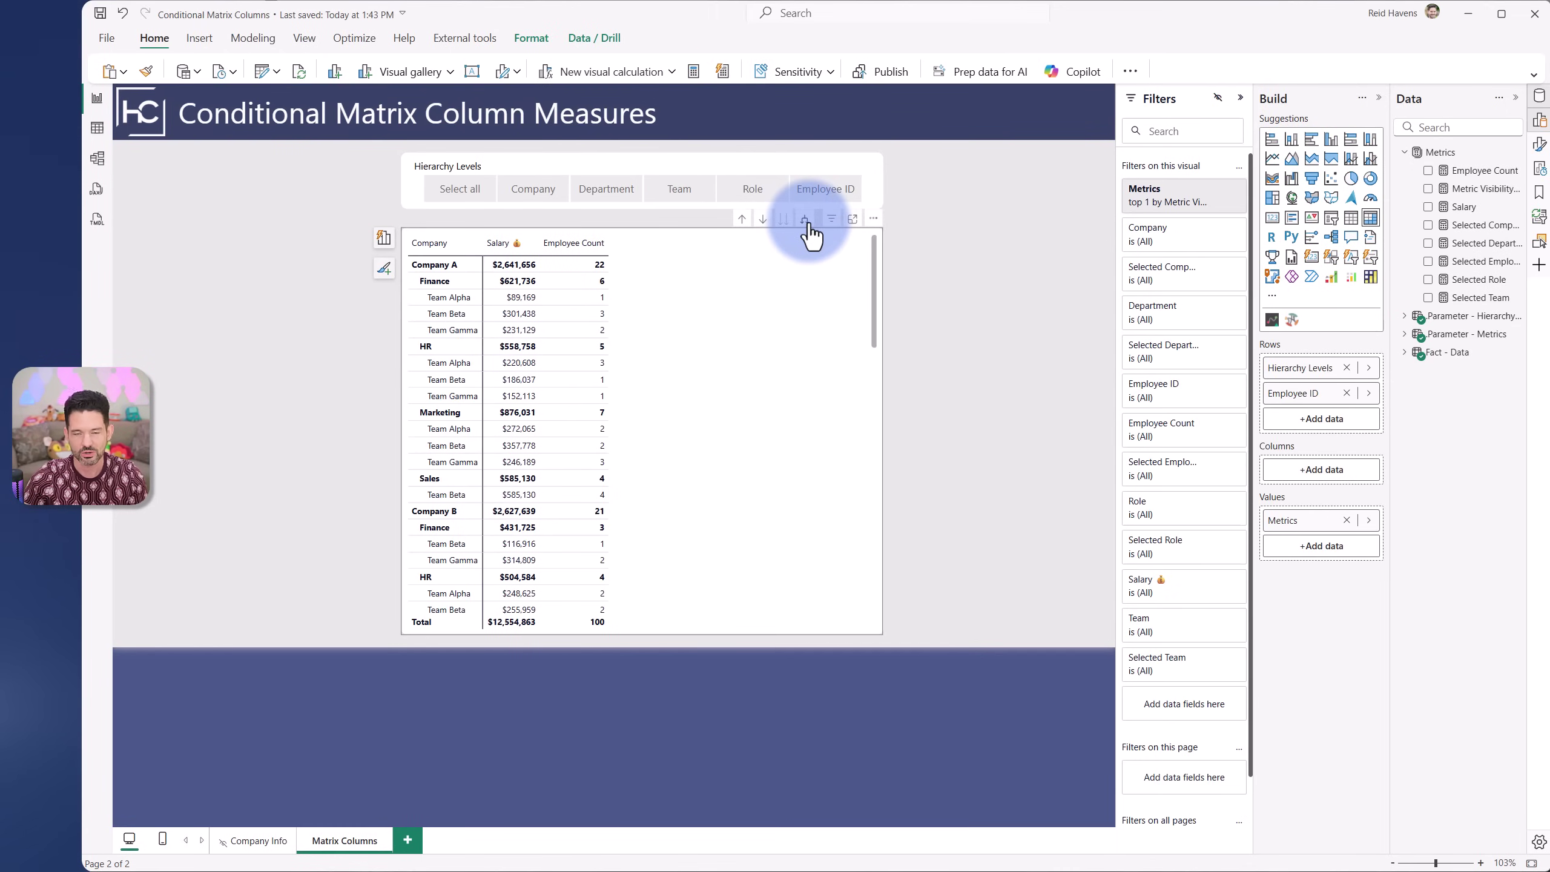
pyautogui.click(806, 221)
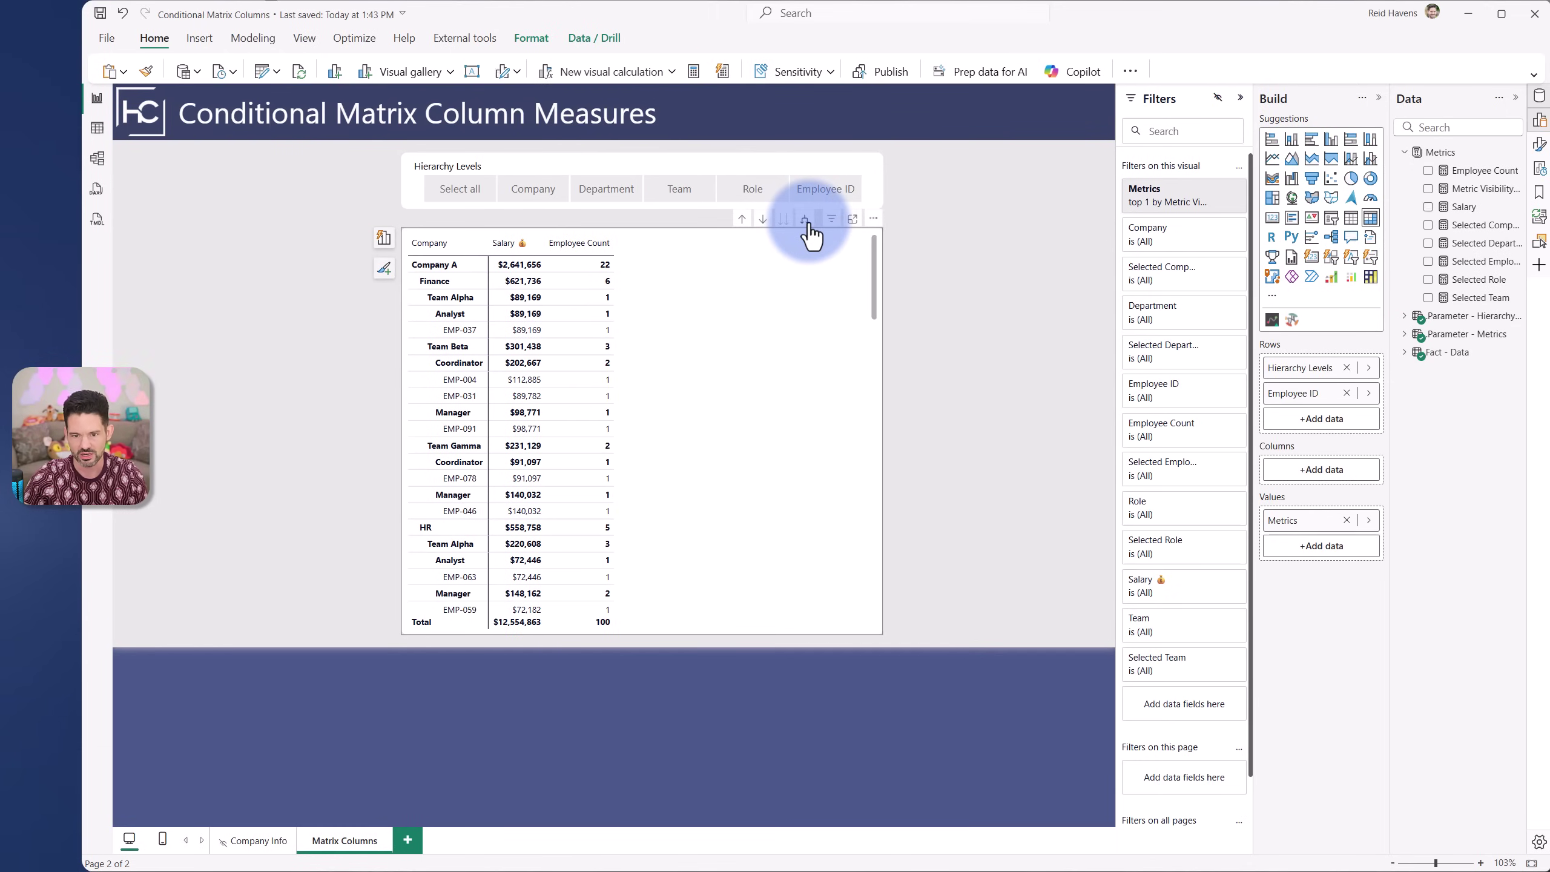
# Toggle Employee ID off so no level is chosen, then expand companies into departments and teams.
pyautogui.click(837, 194)
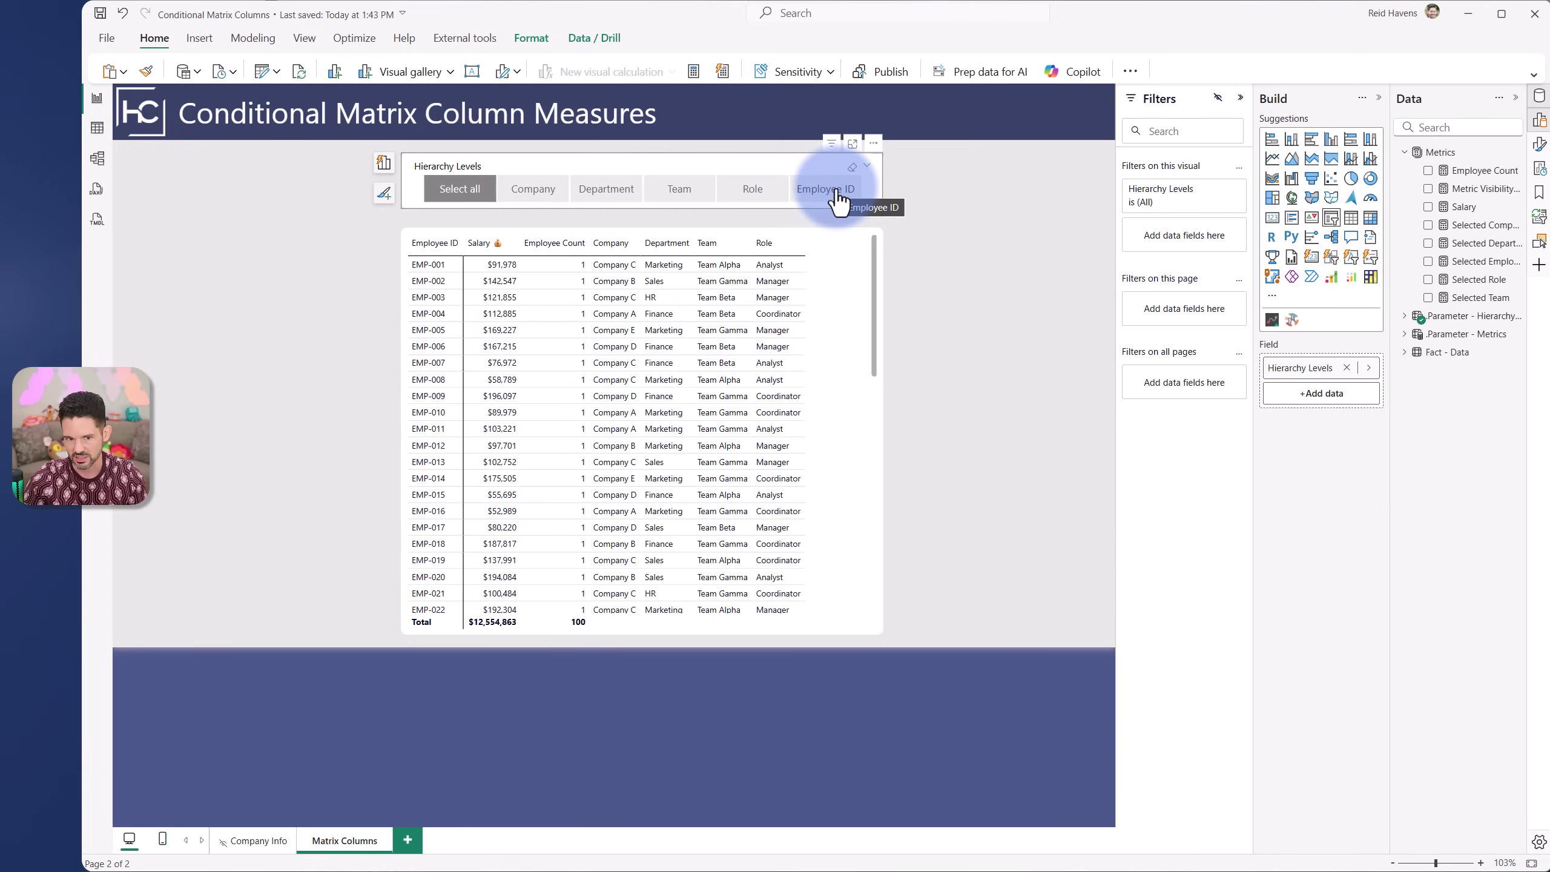
pyautogui.click(834, 190)
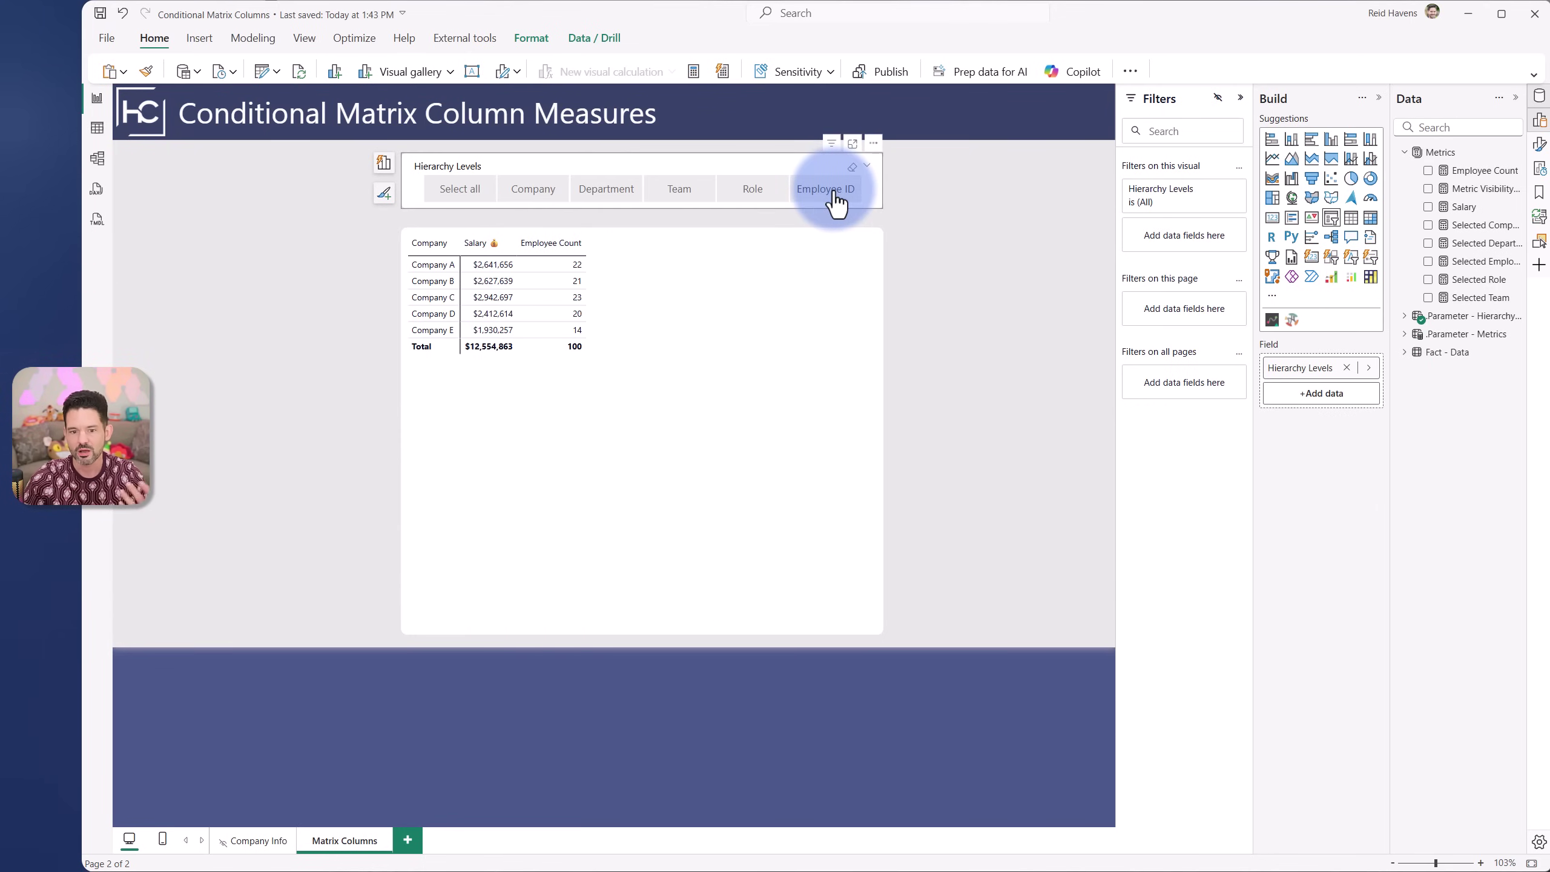
pyautogui.click(746, 237)
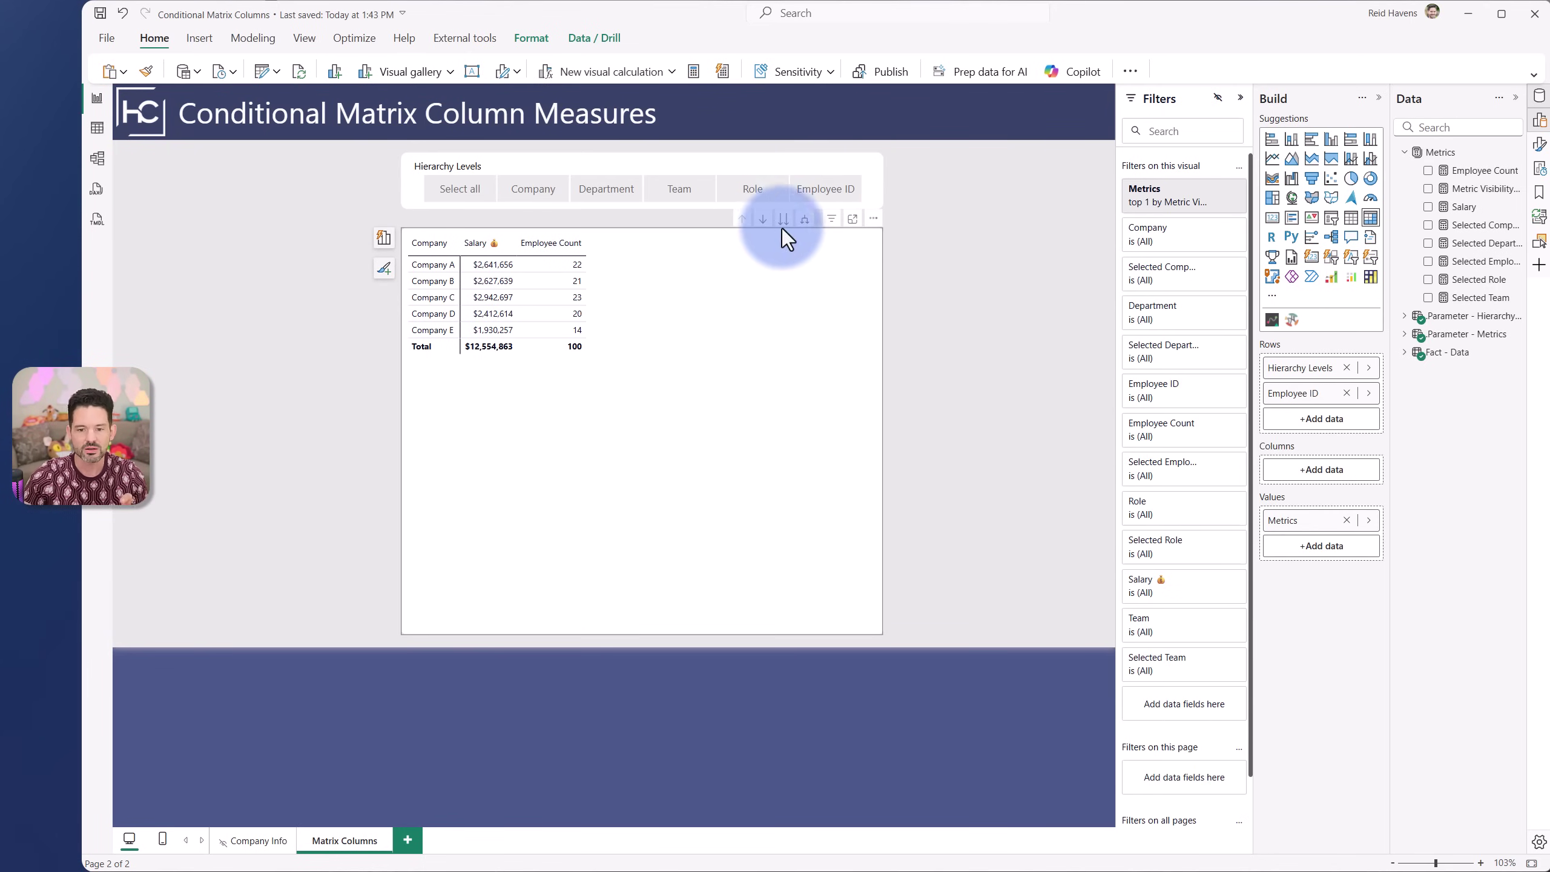
pyautogui.click(805, 224)
pyautogui.click(804, 223)
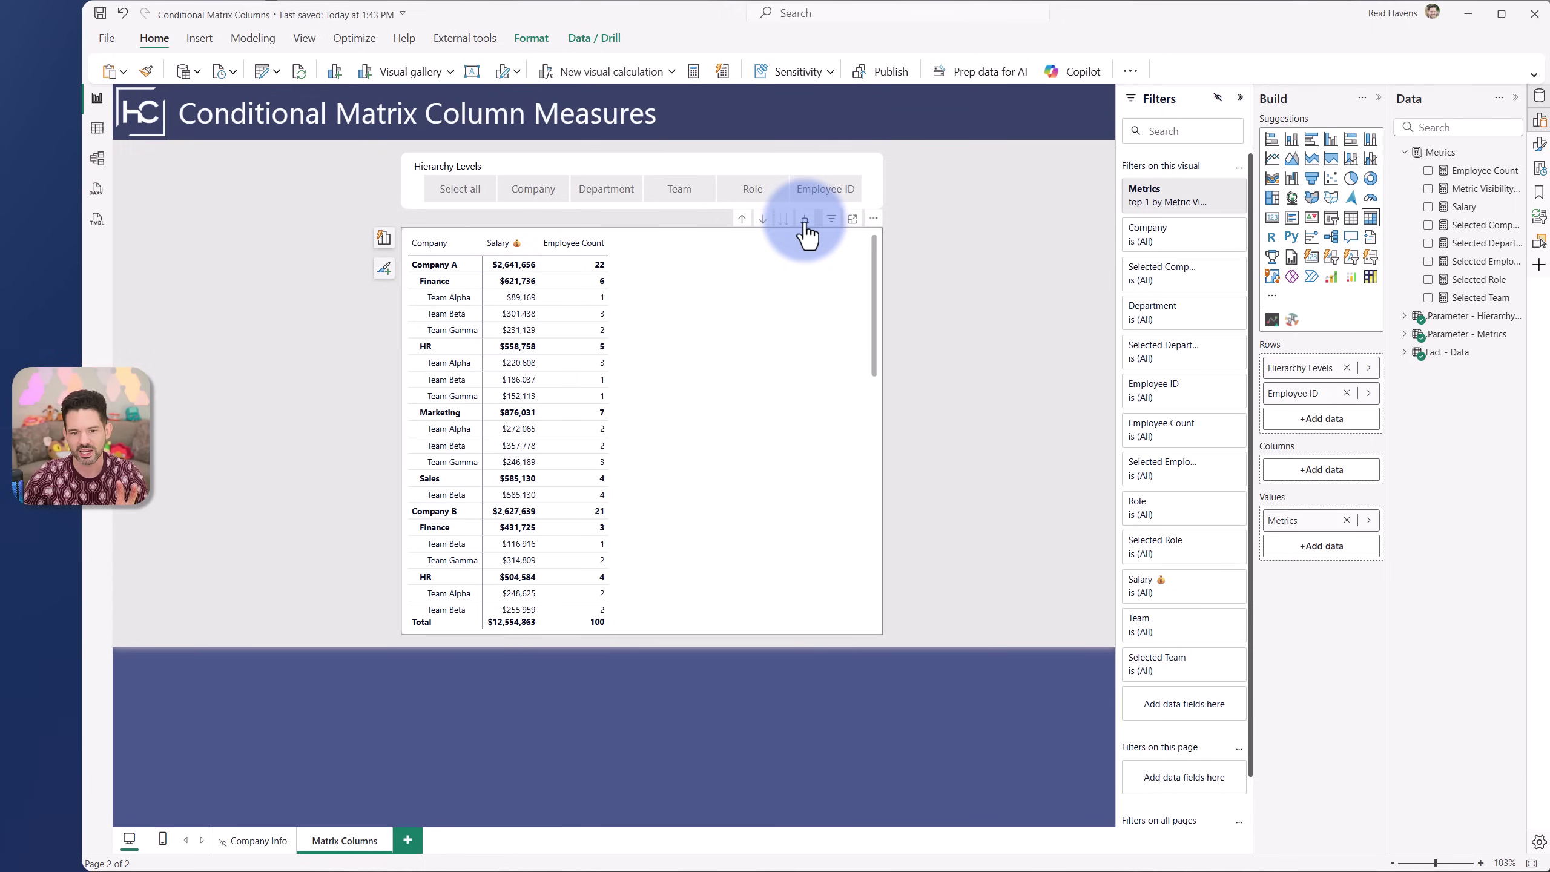
# Expand the matrix to Employee ID rows, then add and remove a duplicate Metrics filter.
pyautogui.click(804, 223)
pyautogui.click(805, 224)
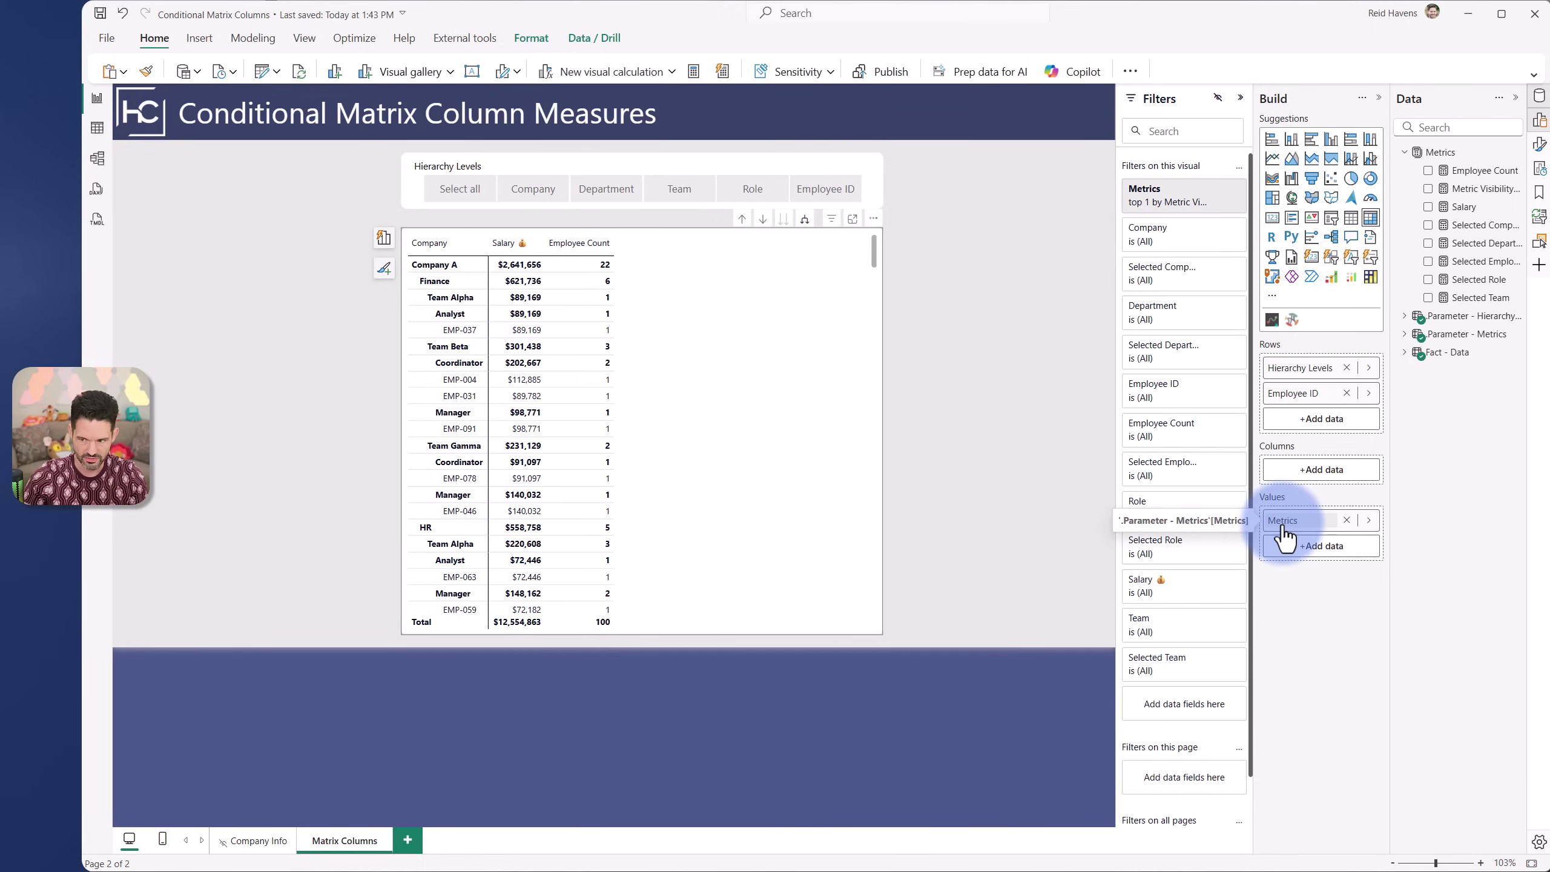
pyautogui.click(1410, 334)
pyautogui.moveTo(1466, 353); pyautogui.dragTo(1180, 218)
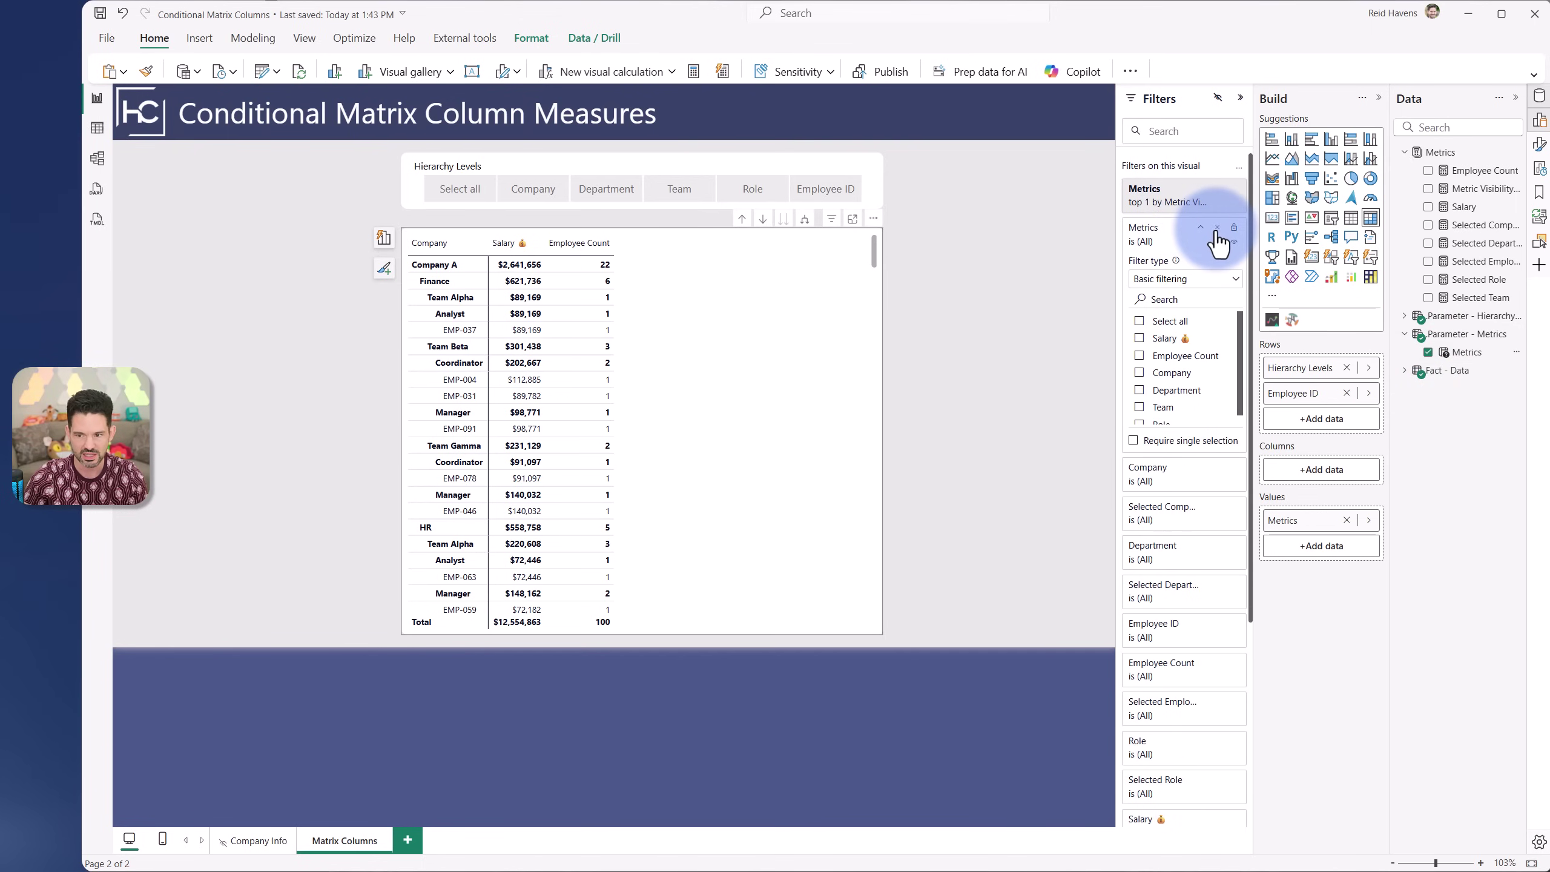
pyautogui.click(1217, 228)
# Show the Metrics filter's Top 1 setting, widen the Data pane and open Metric Visibility Rank.
pyautogui.click(1200, 189)
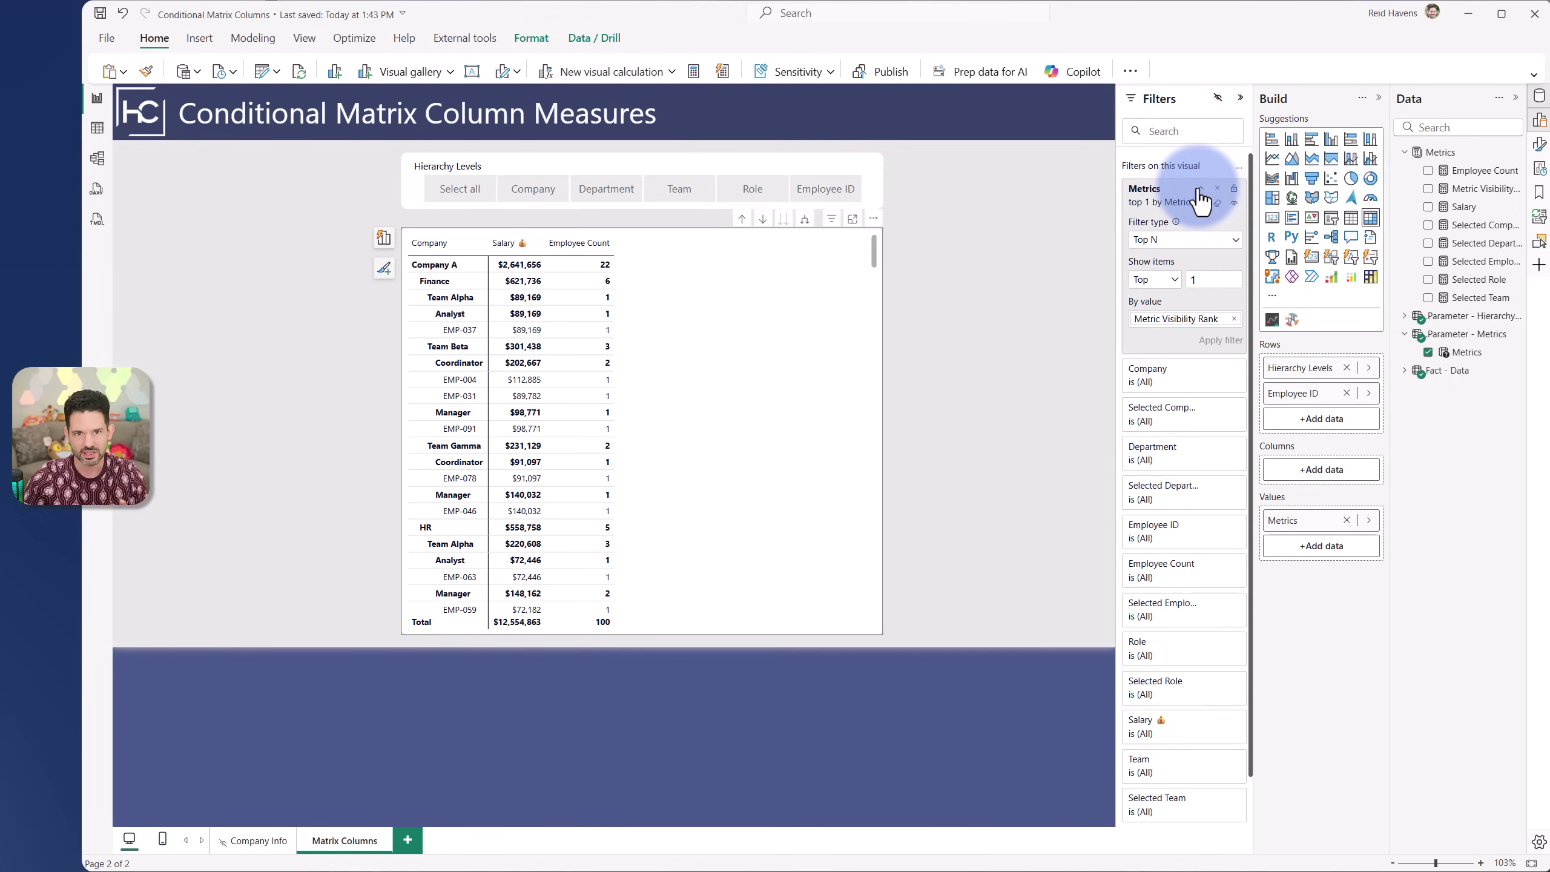
pyautogui.doubleClick(1201, 280)
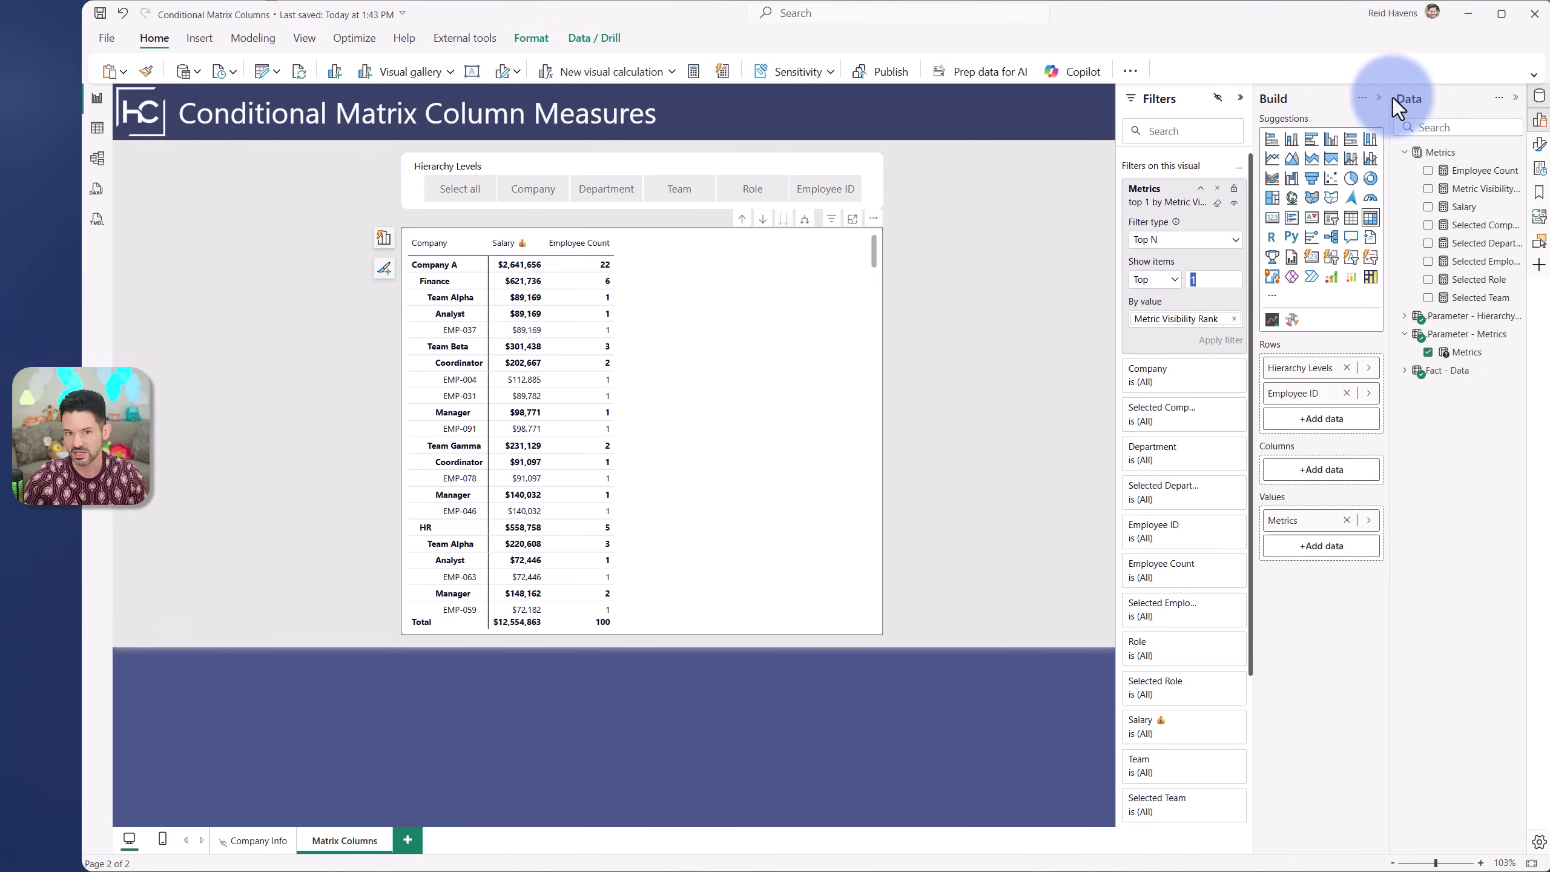
pyautogui.moveTo(1393, 97); pyautogui.dragTo(1360, 98)
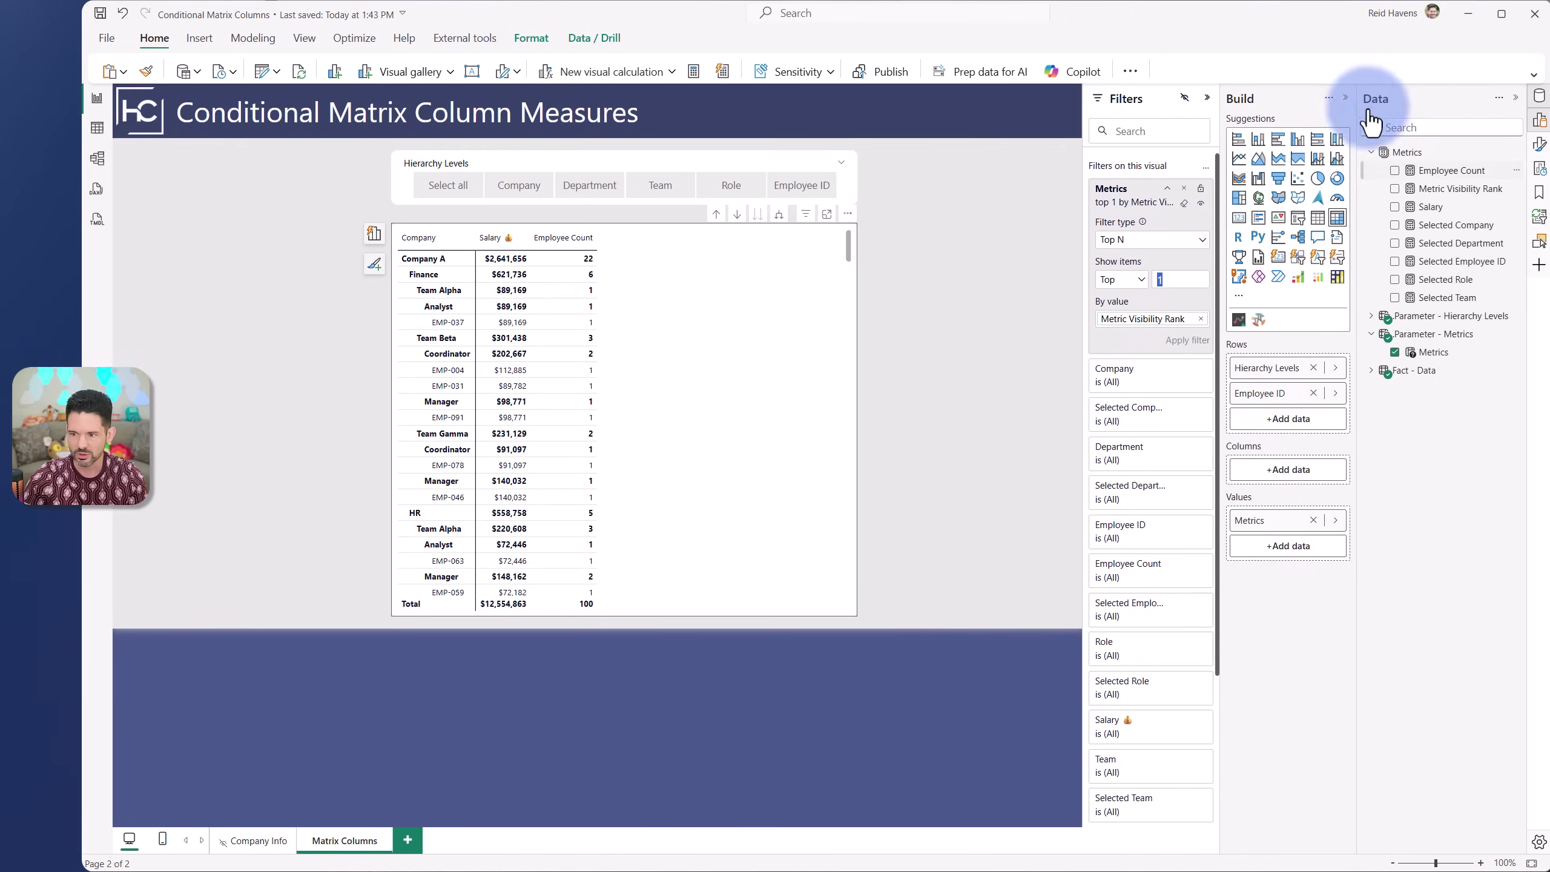
pyautogui.click(1444, 191)
# Expand the 27-line Metric Visibility Rank formula and highlight SELECTEDMEASURENAME() on line 2.
pyautogui.click(1207, 98)
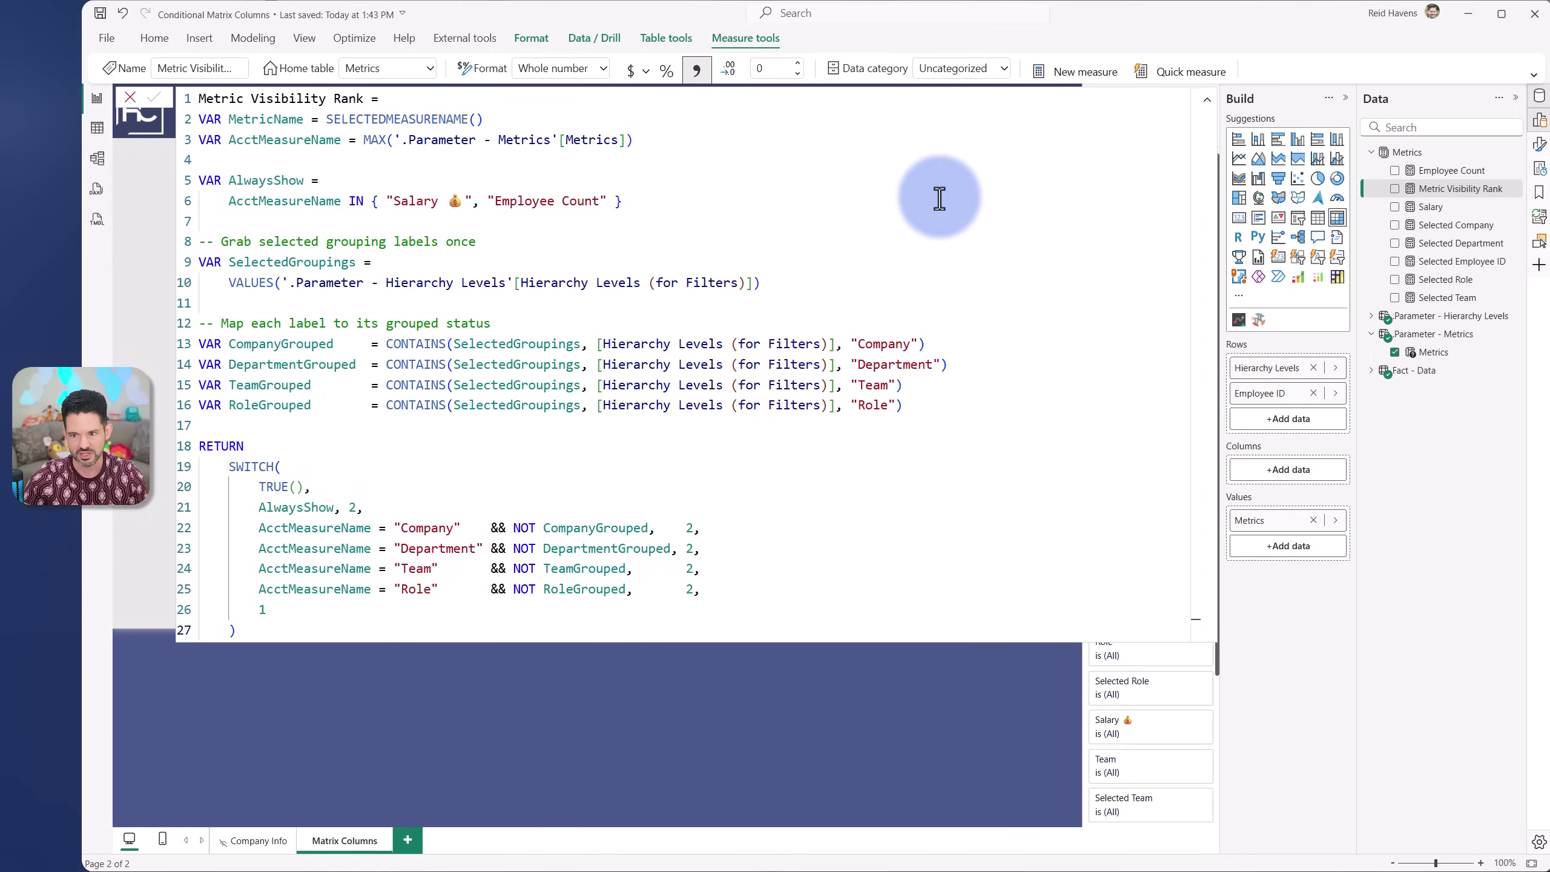
pyautogui.click(1208, 98)
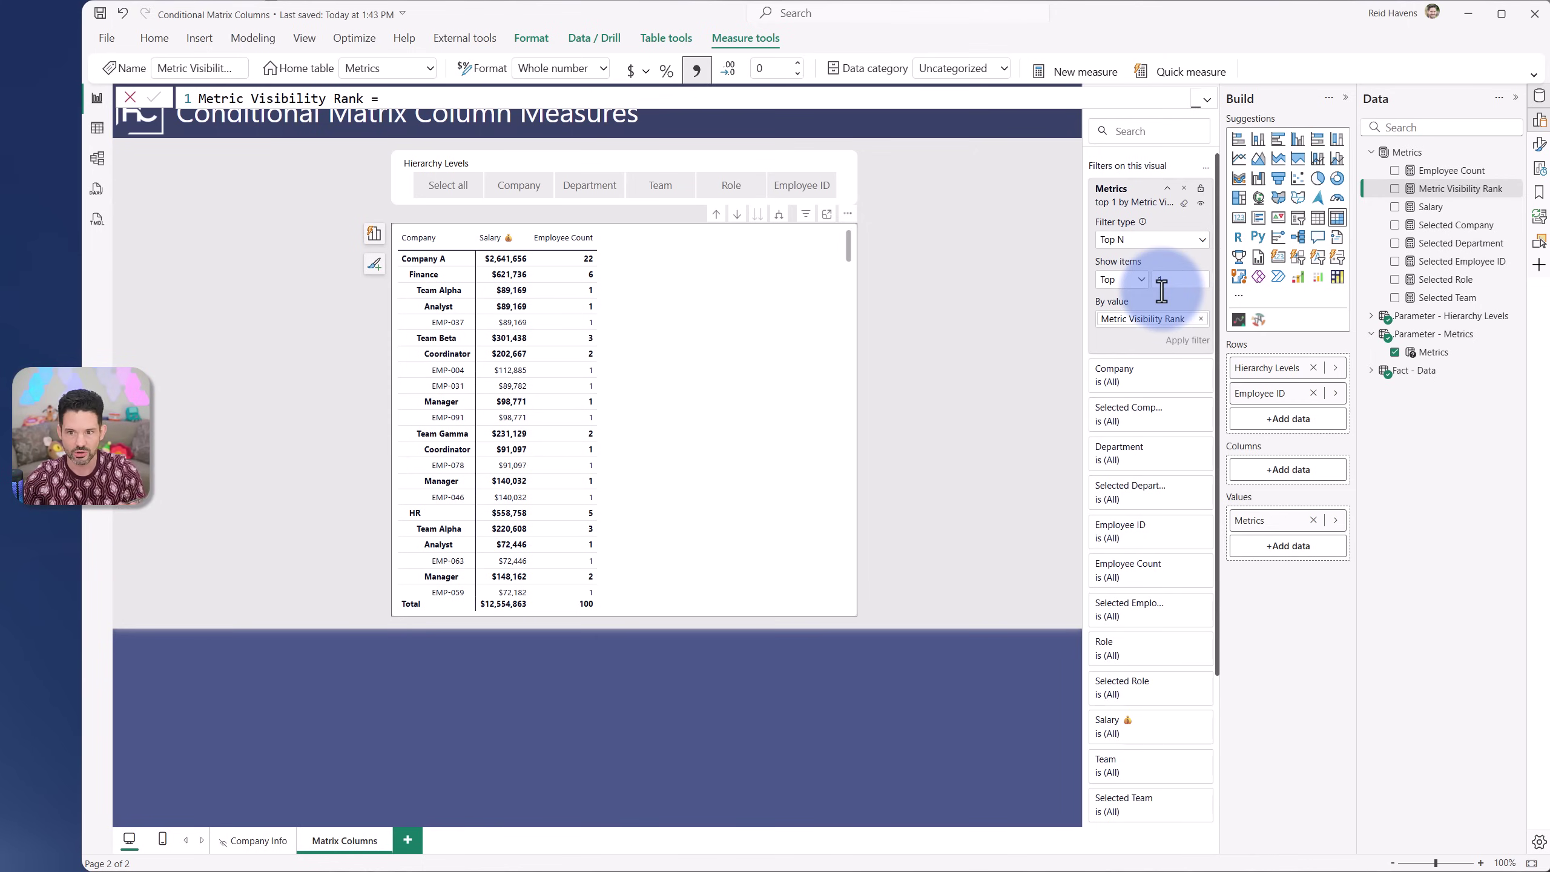
pyautogui.click(1208, 105)
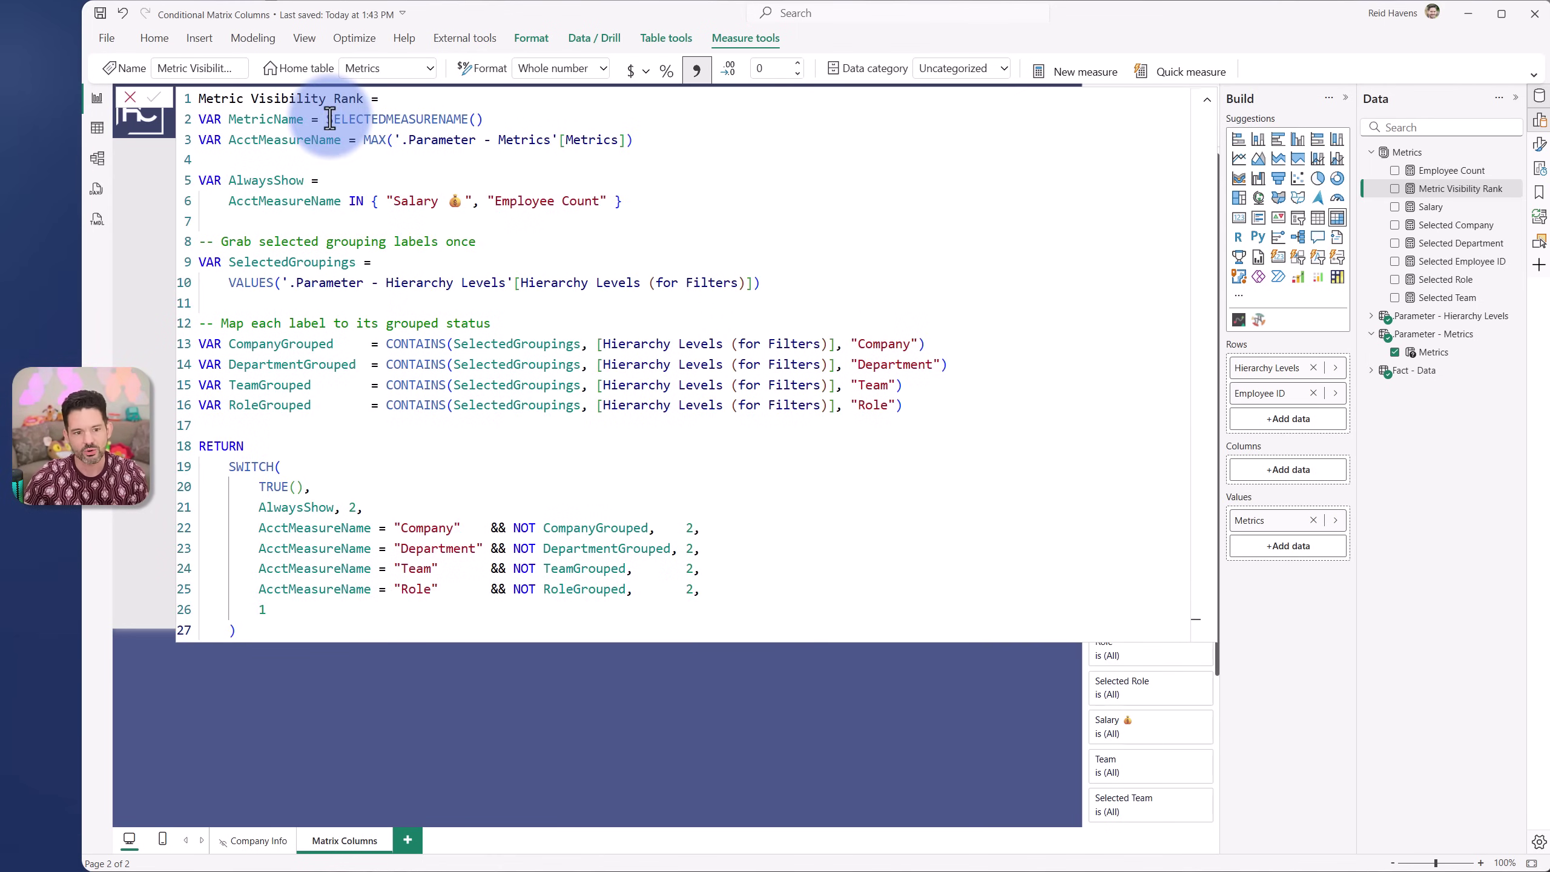
pyautogui.moveTo(330, 119); pyautogui.dragTo(485, 119)
pyautogui.click(485, 119)
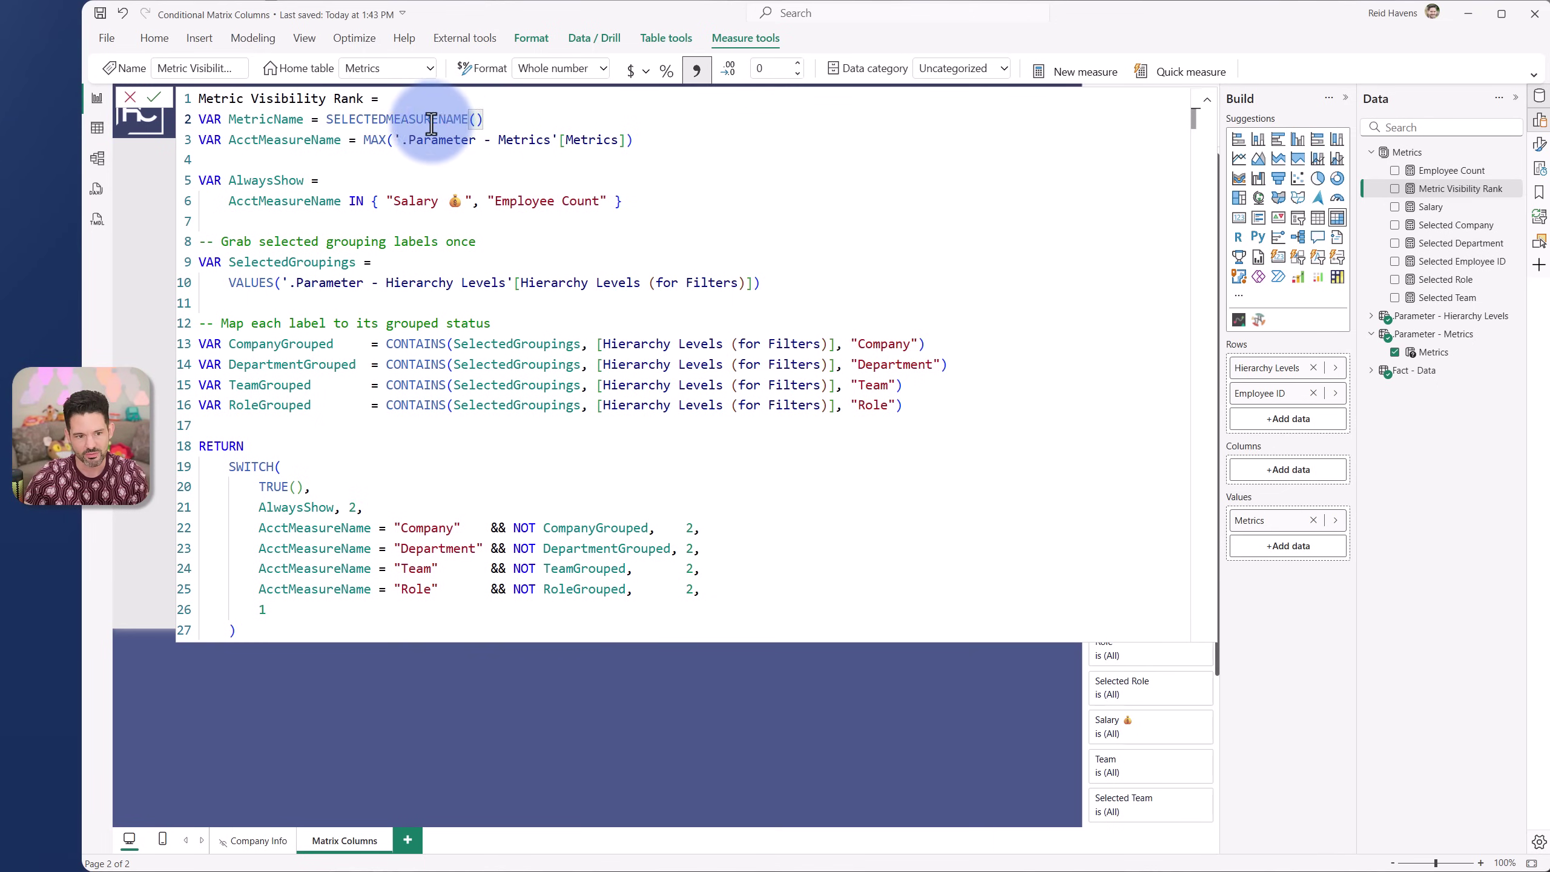
# Highlight the AcctMeasureName MAX definition on line 3 and show its uses.
pyautogui.click(238, 141)
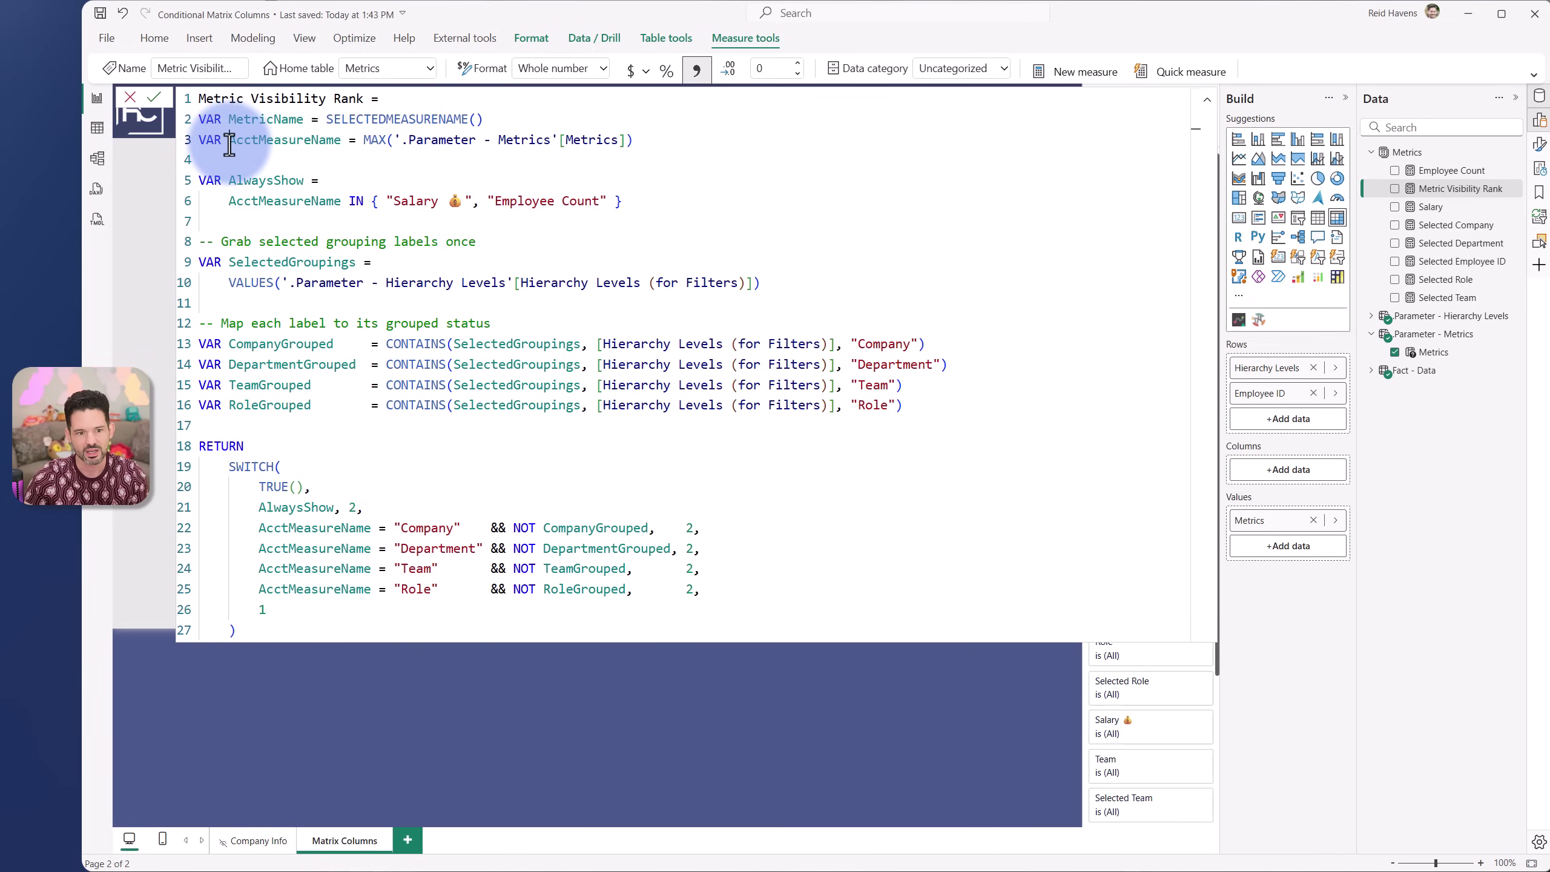
pyautogui.moveTo(365, 140); pyautogui.dragTo(632, 139)
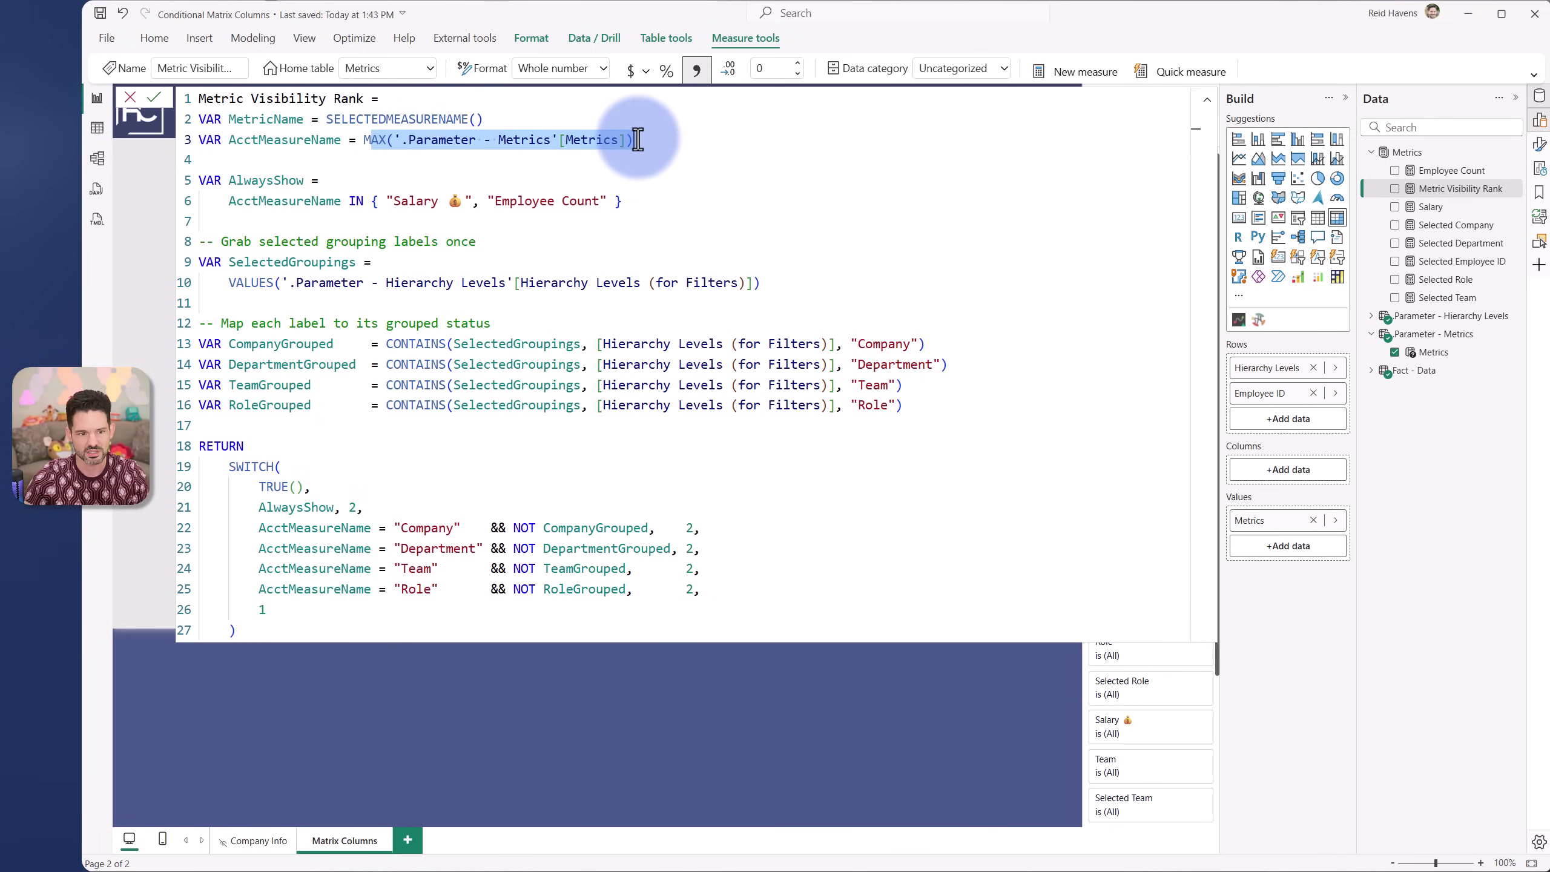
pyautogui.click(637, 140)
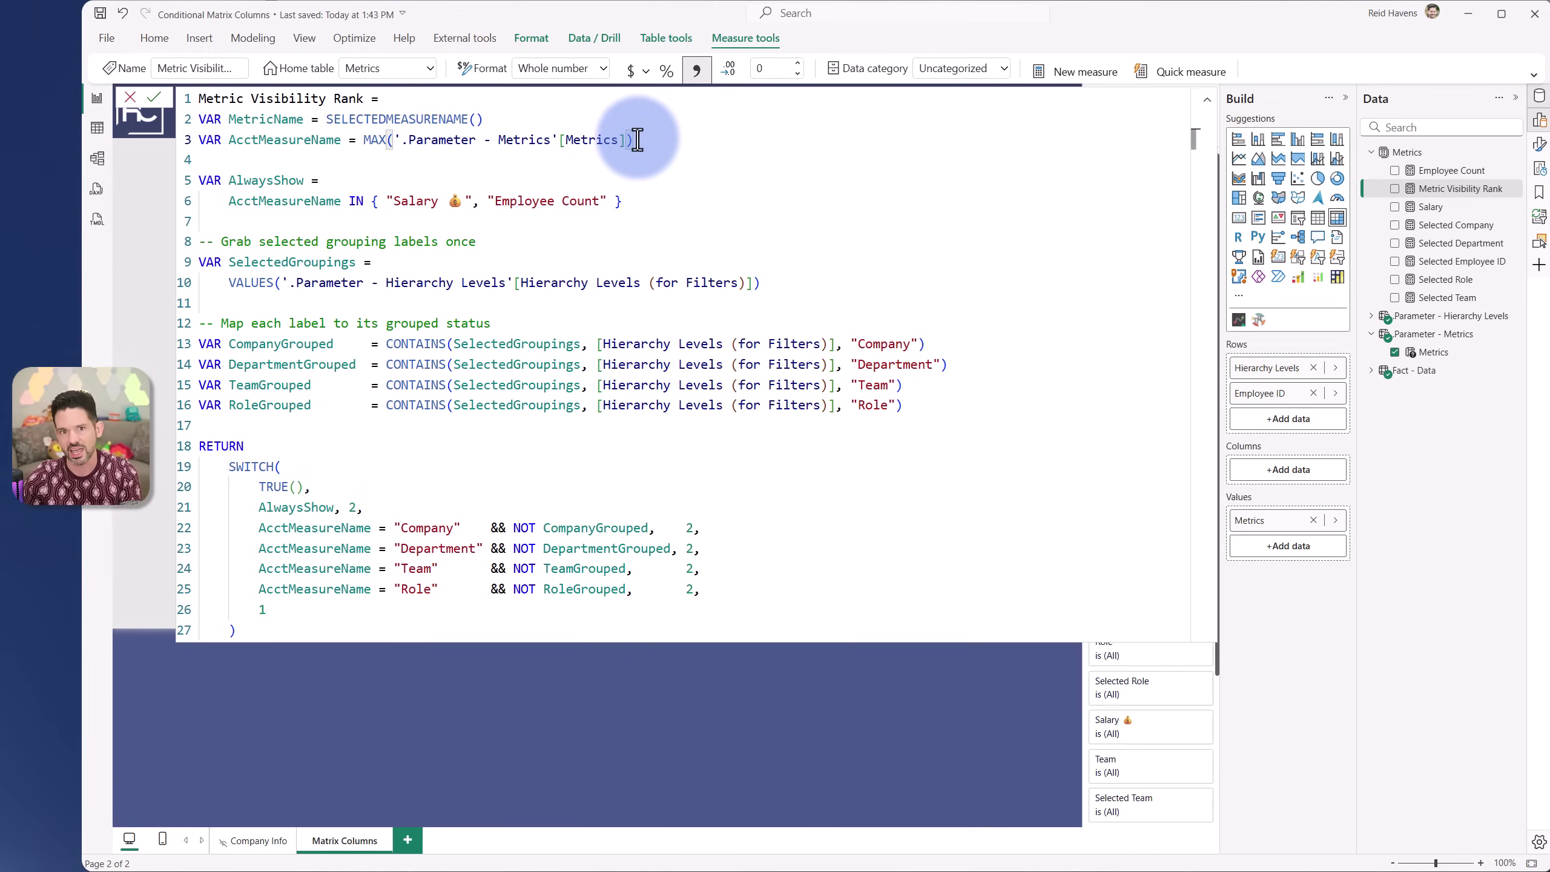
pyautogui.moveTo(636, 140); pyautogui.dragTo(226, 146)
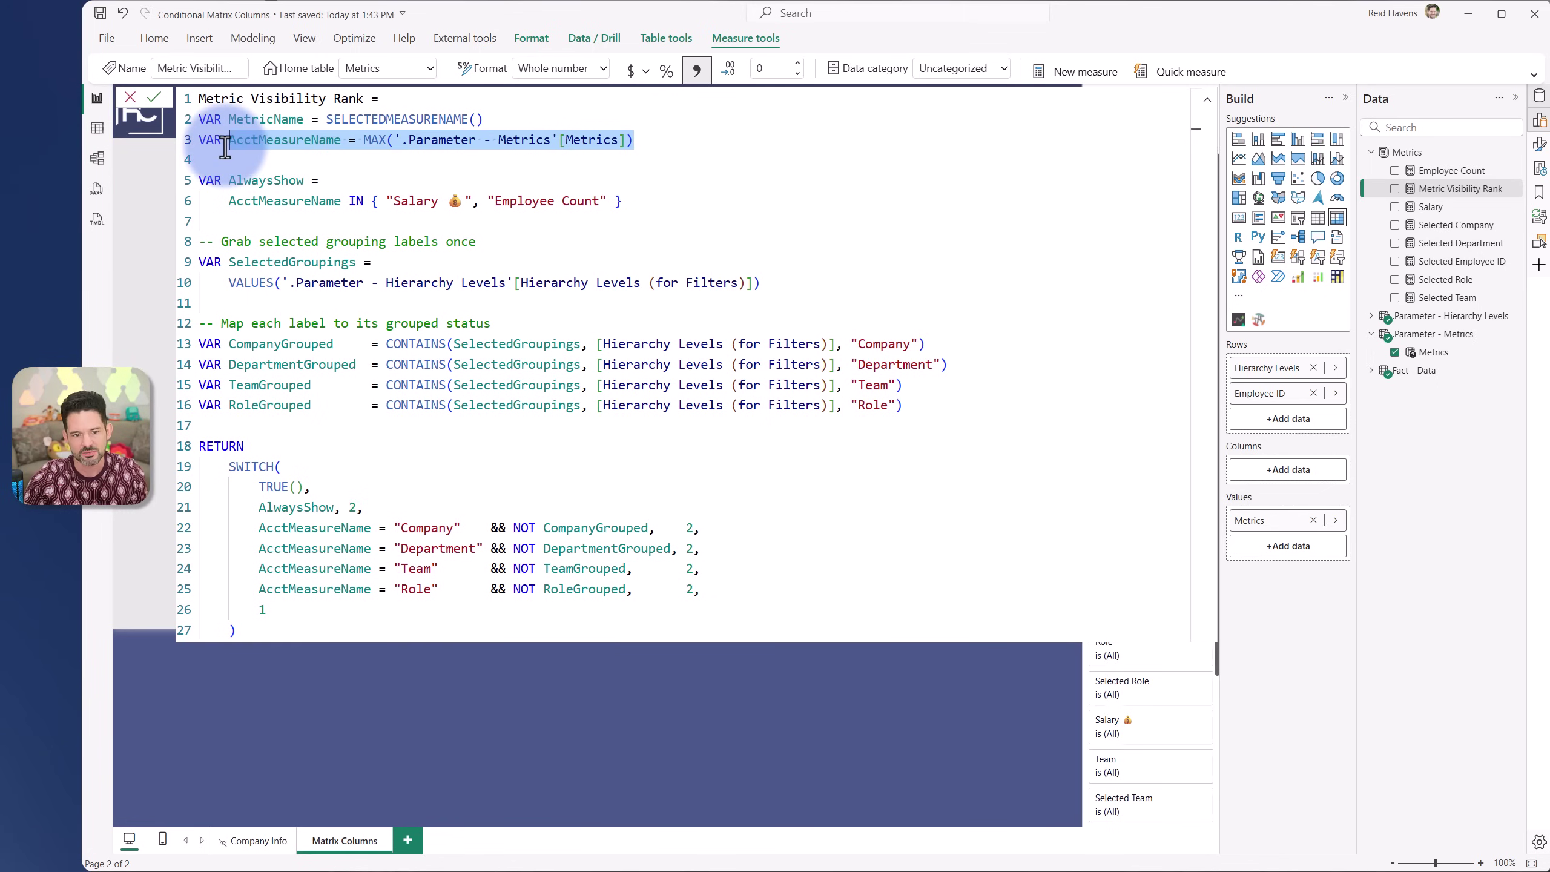
pyautogui.click(226, 147)
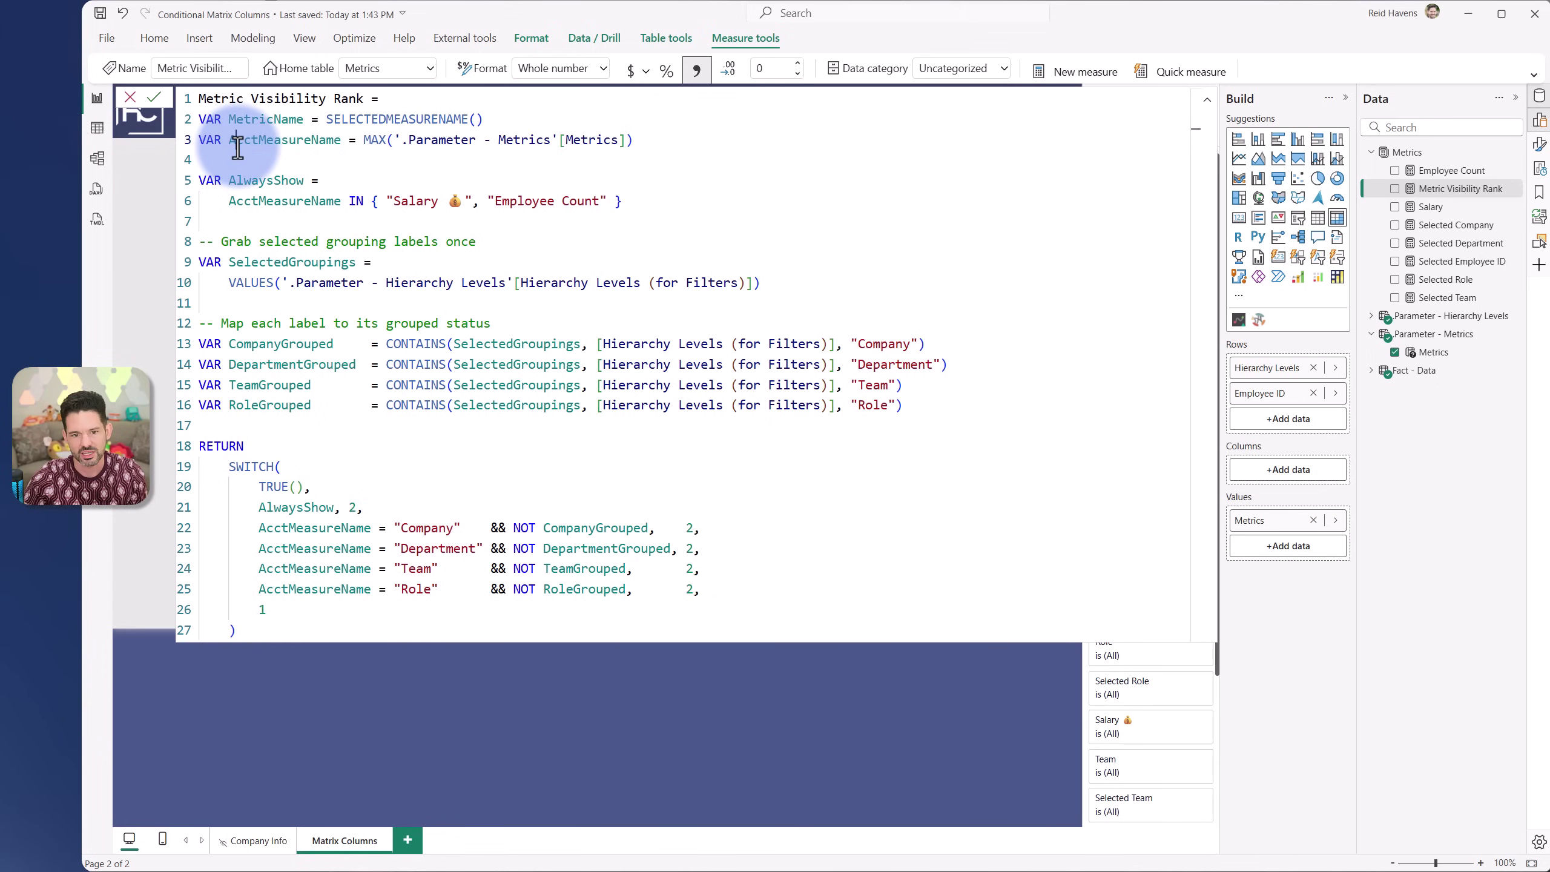
pyautogui.click(264, 241)
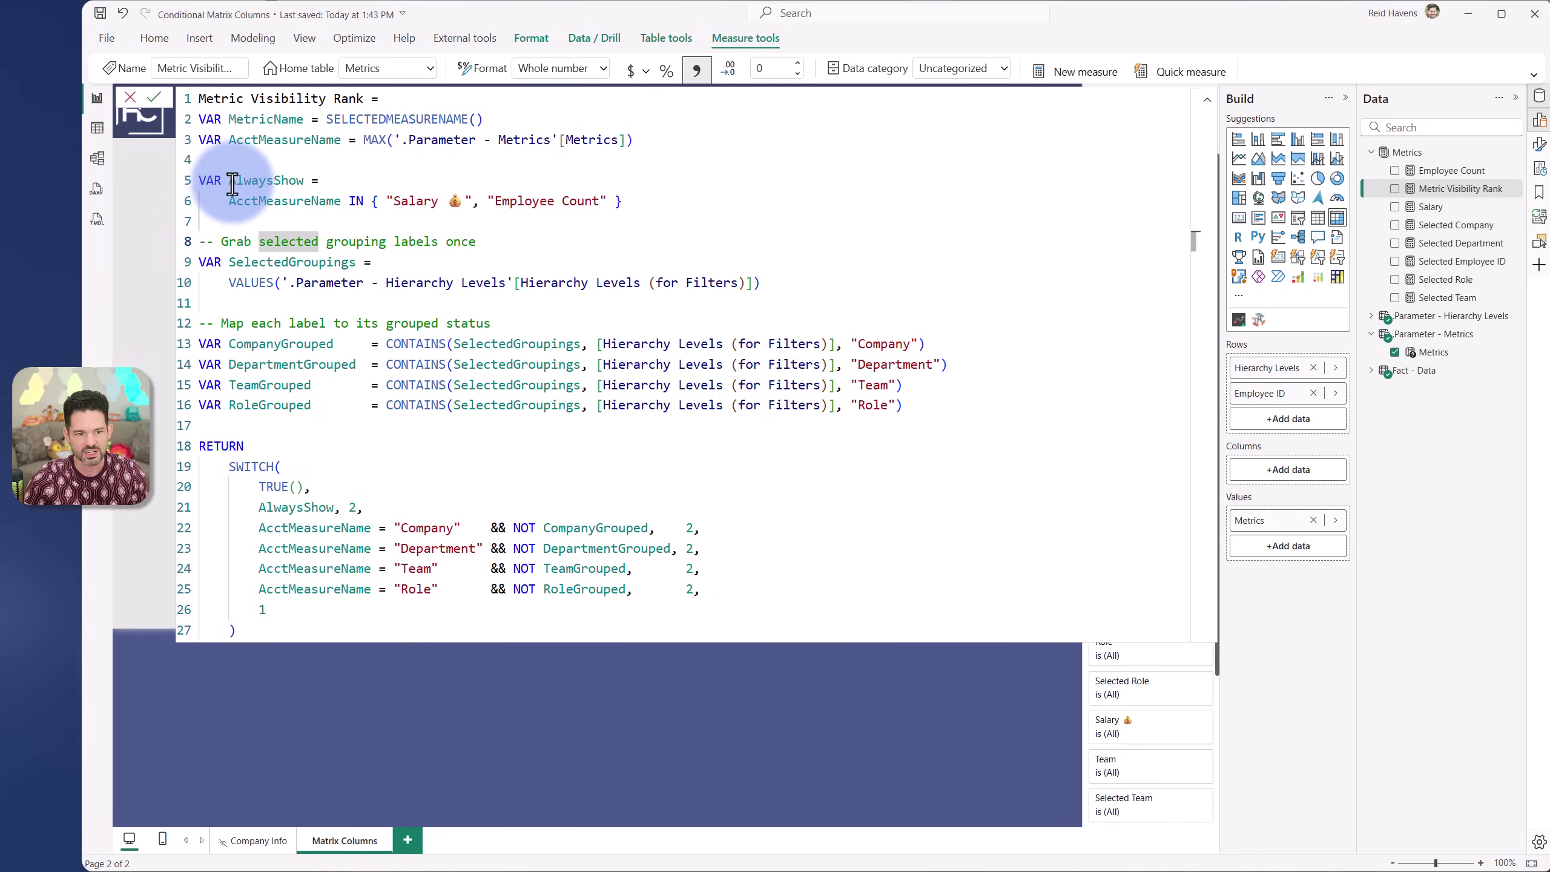
# Highlight the AlwaysShow condition naming Salary and its 'AlwaysShow, 2' branch on line 21.
pyautogui.moveTo(227, 201); pyautogui.dragTo(633, 208)
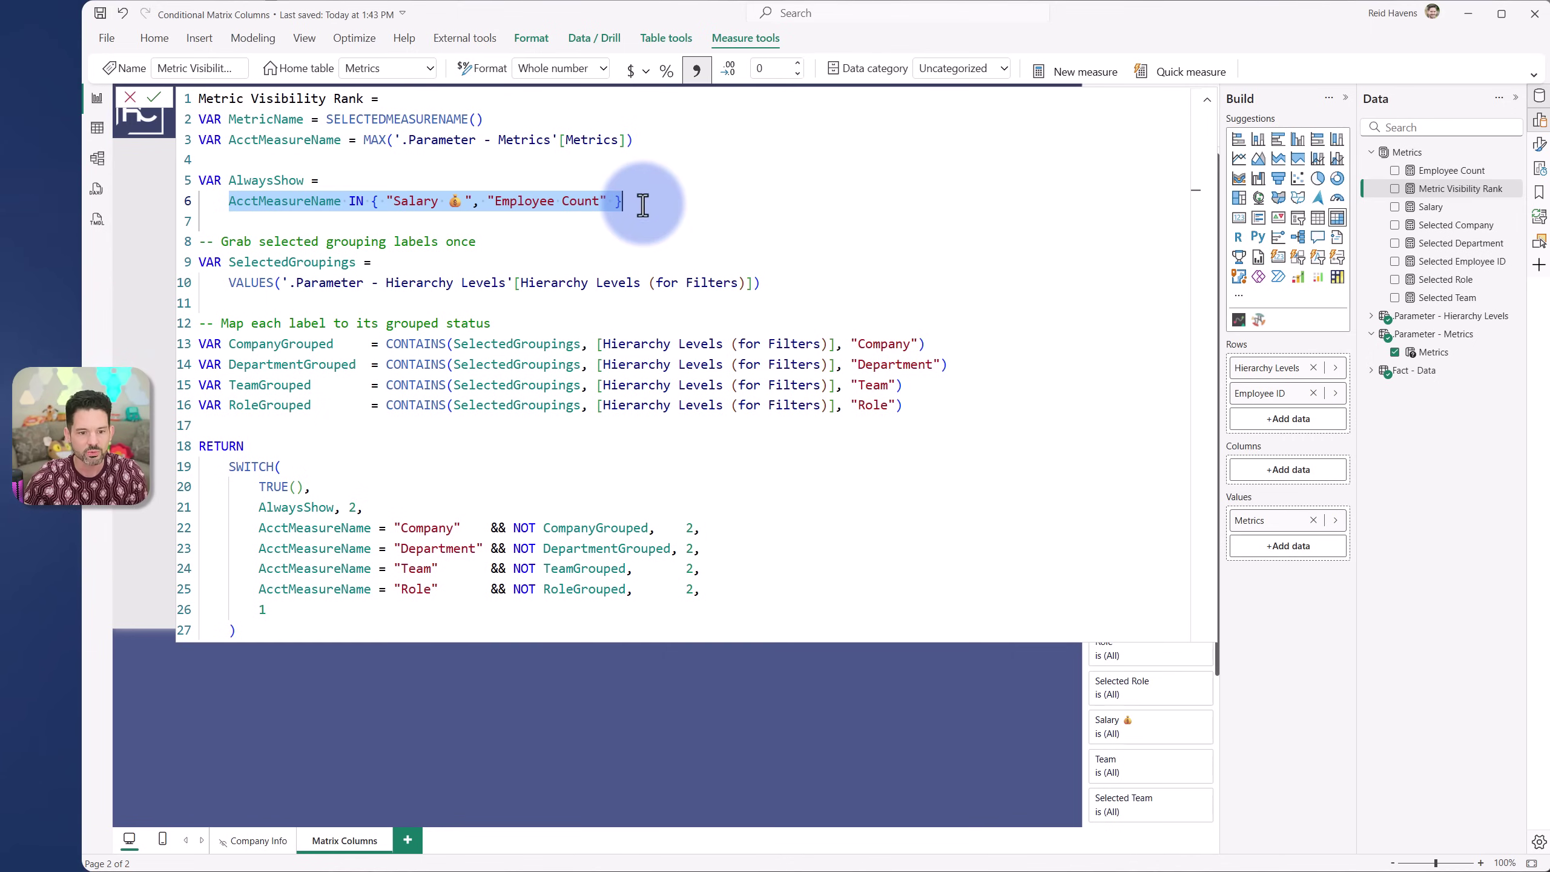
pyautogui.click(643, 206)
pyautogui.moveTo(387, 201); pyautogui.dragTo(468, 201)
pyautogui.click(489, 199)
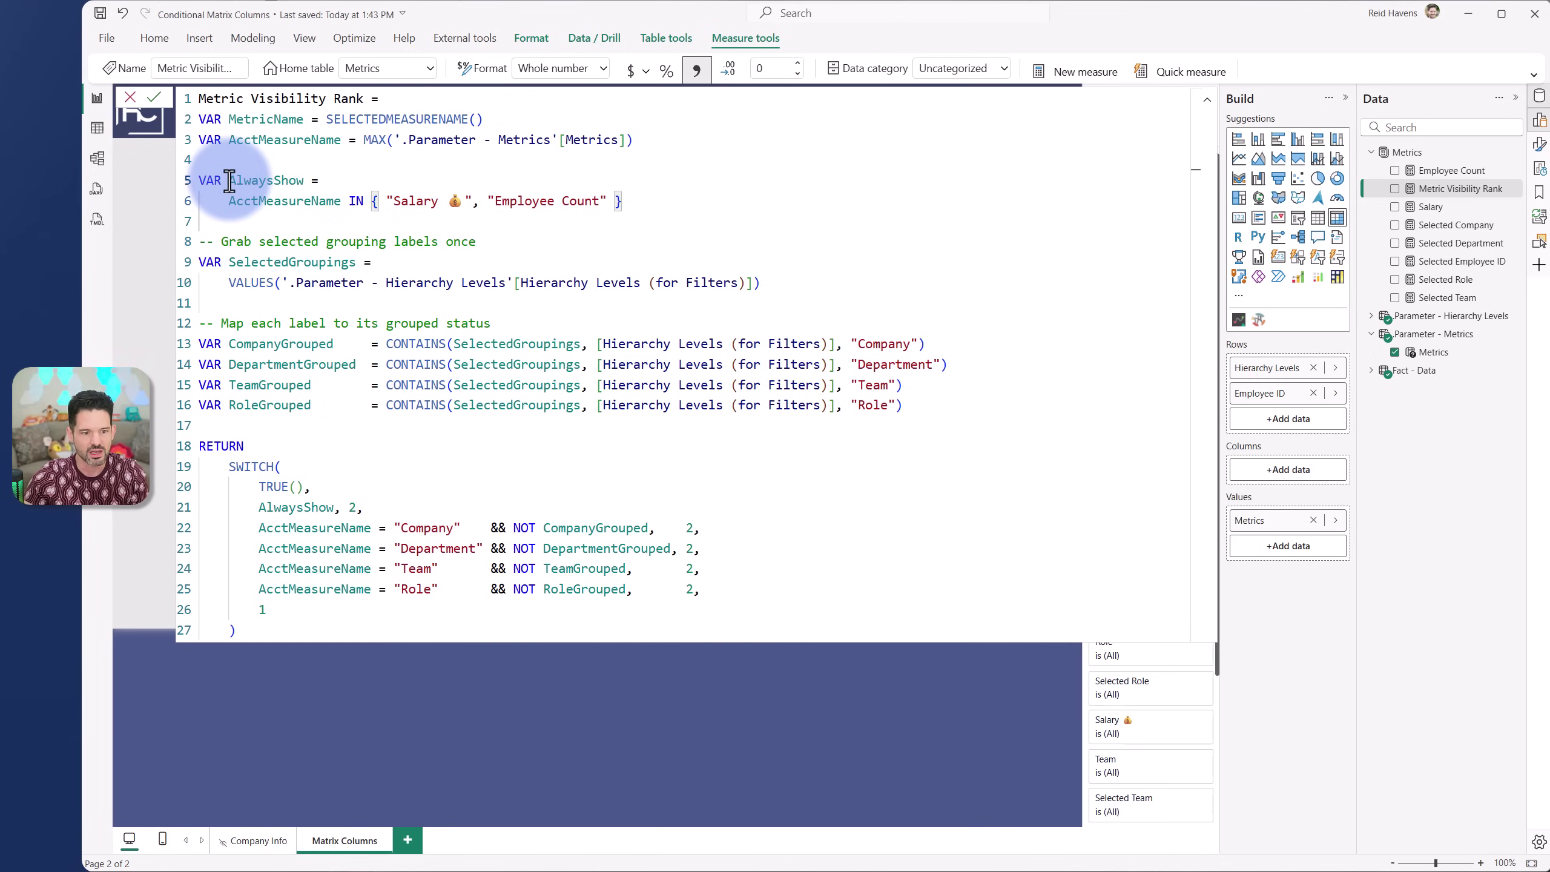
pyautogui.moveTo(229, 180); pyautogui.dragTo(302, 181)
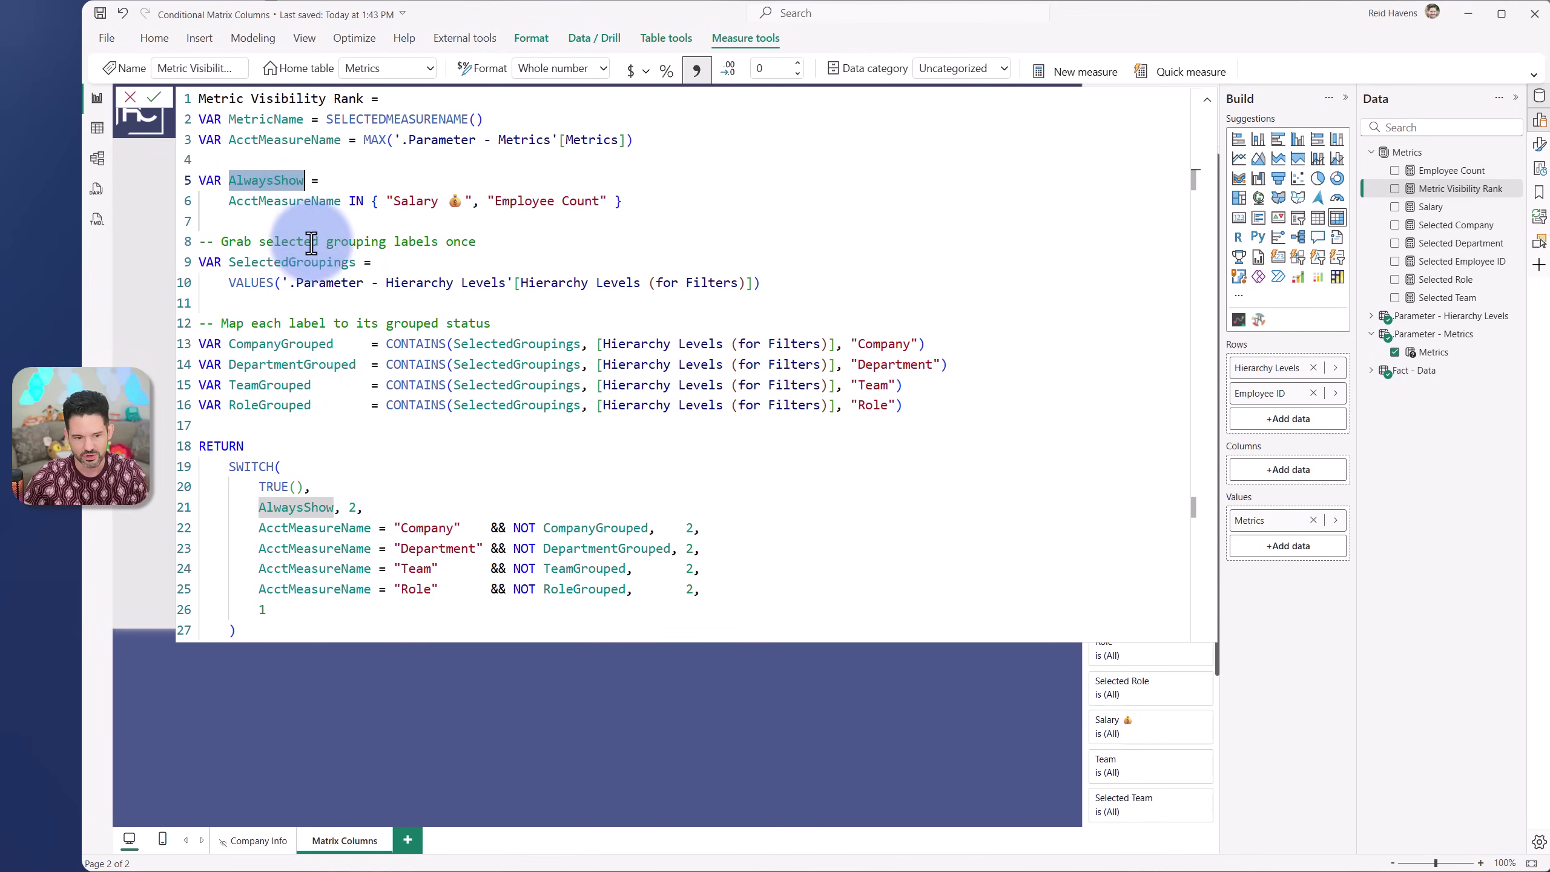
pyautogui.moveTo(364, 507); pyautogui.dragTo(263, 507)
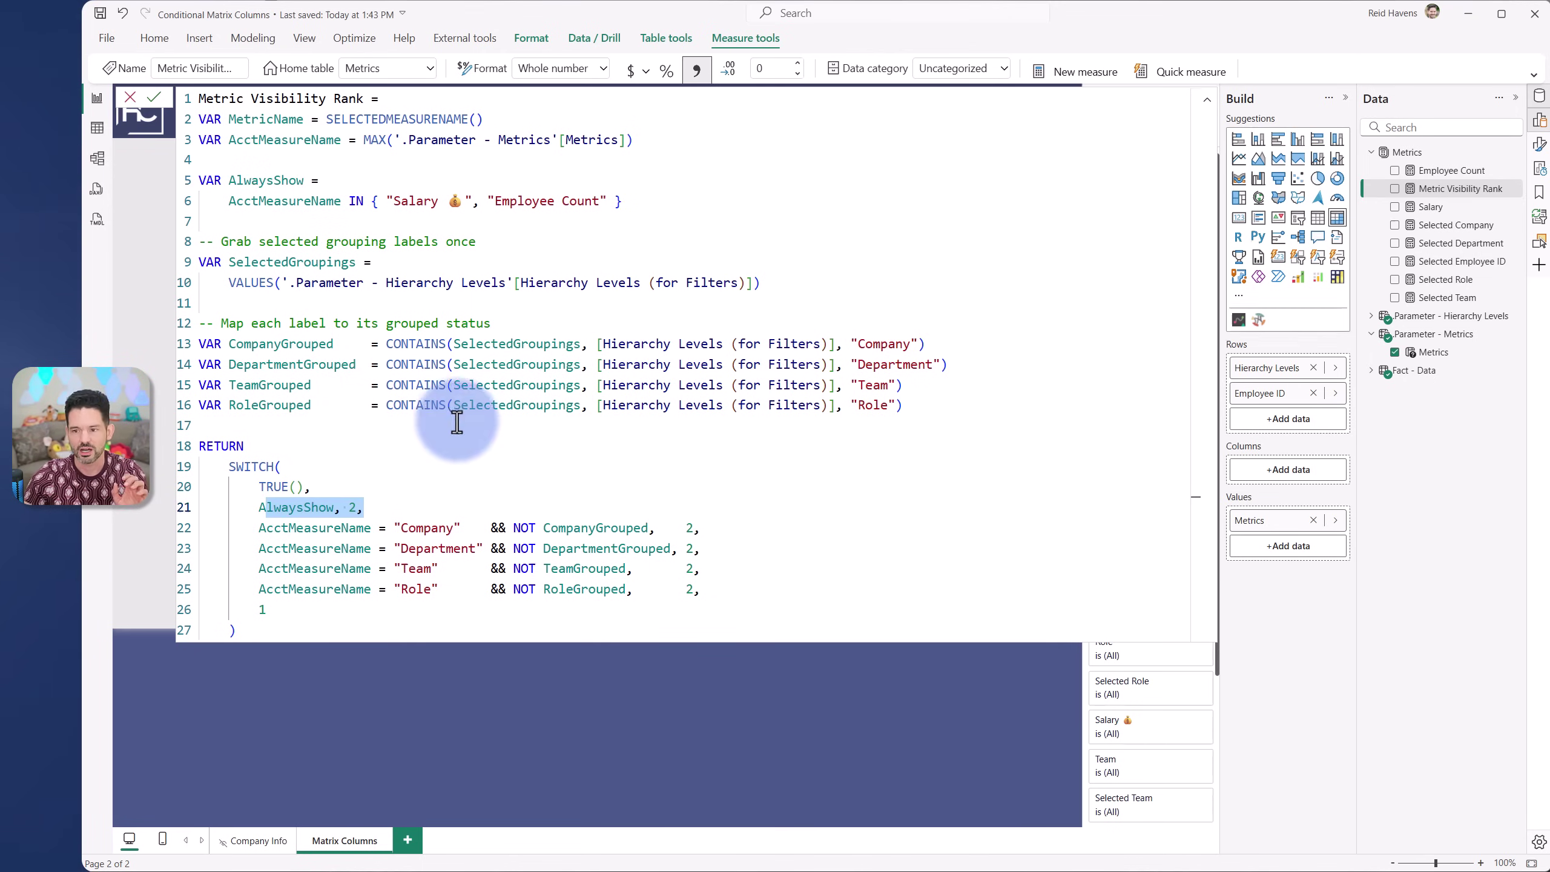
pyautogui.click(1207, 99)
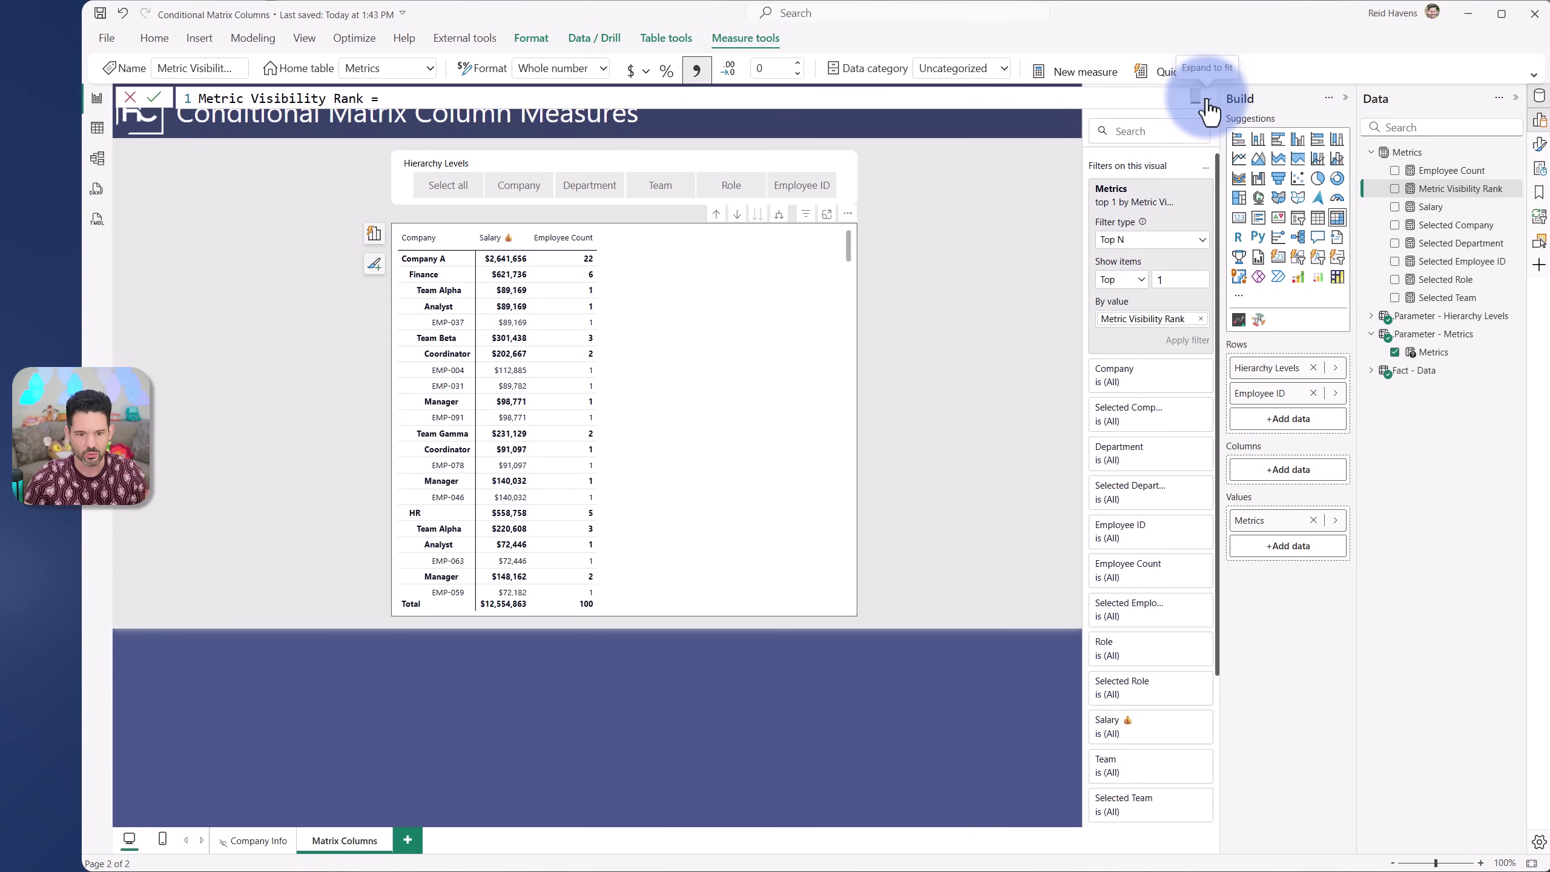
pyautogui.click(1207, 100)
pyautogui.click(230, 283)
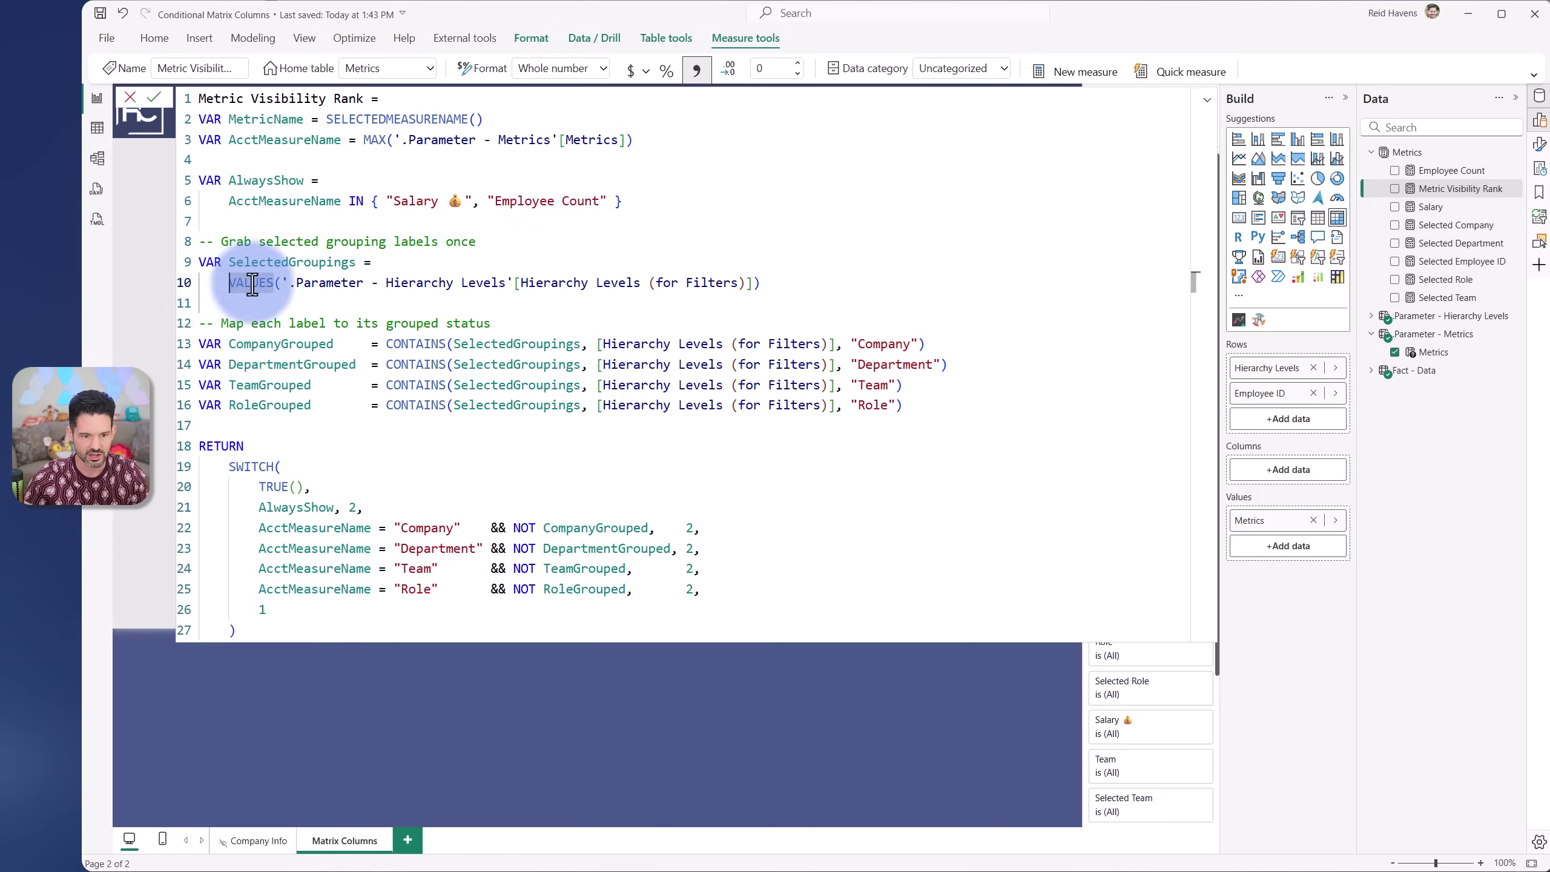
pyautogui.click(687, 286)
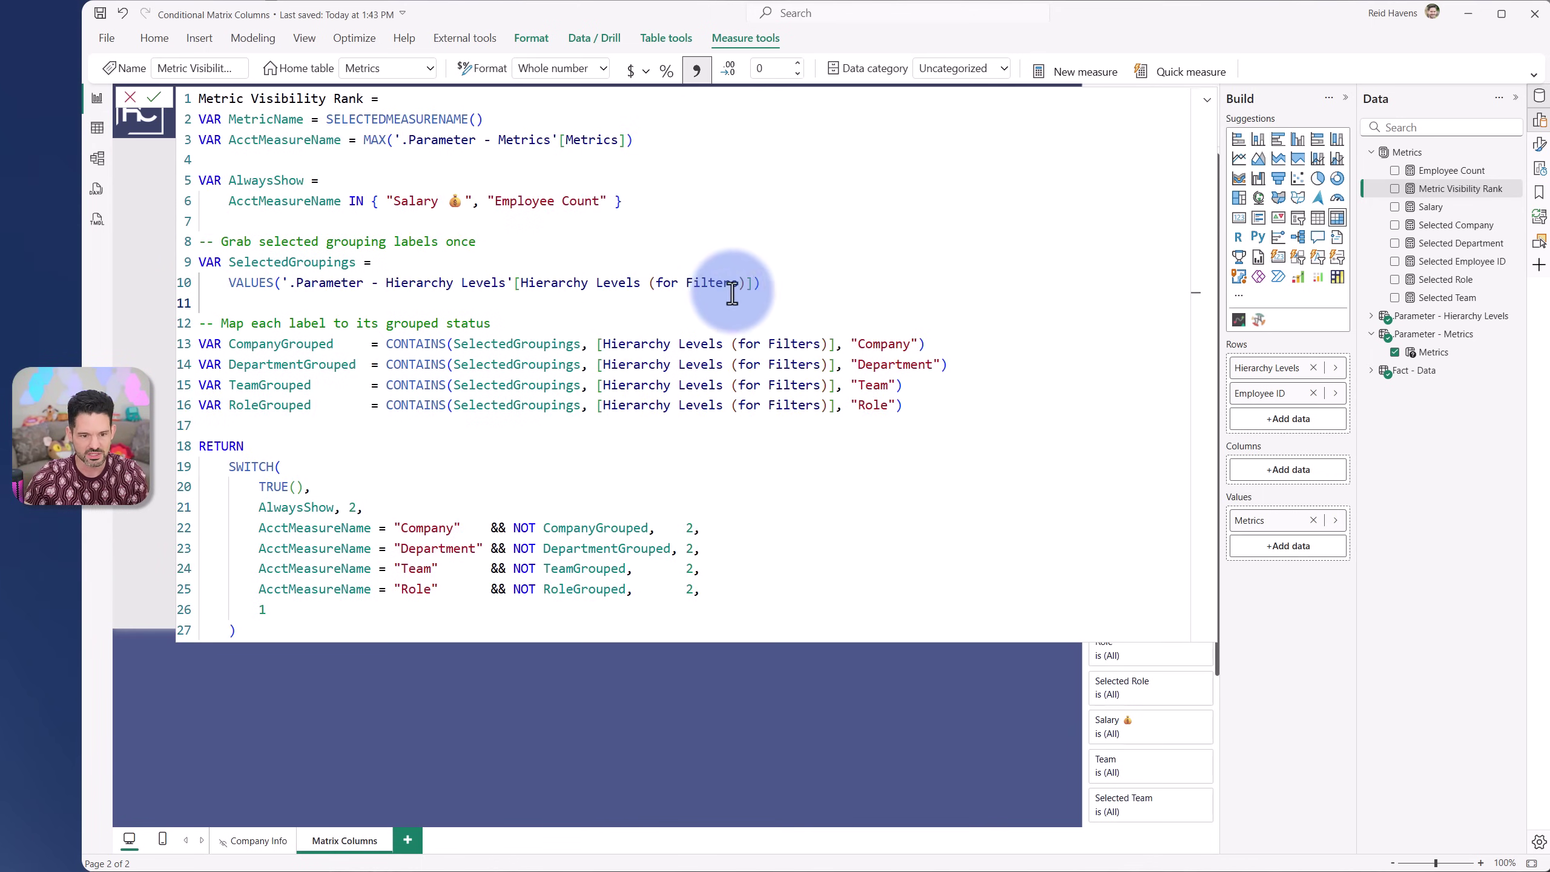
pyautogui.moveTo(790, 284); pyautogui.dragTo(198, 264)
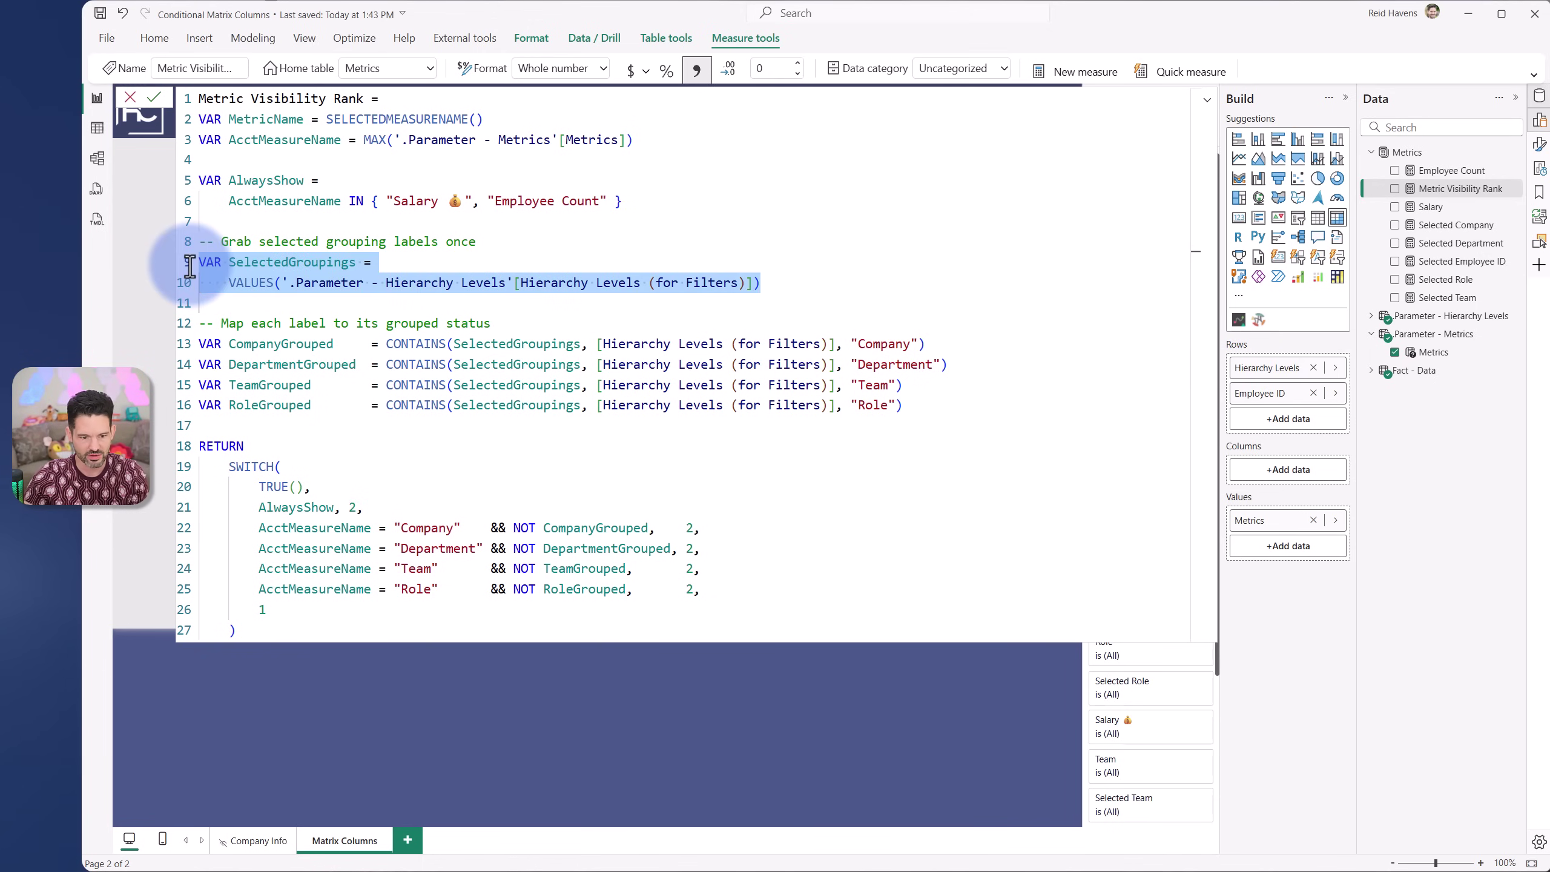
pyautogui.click(255, 303)
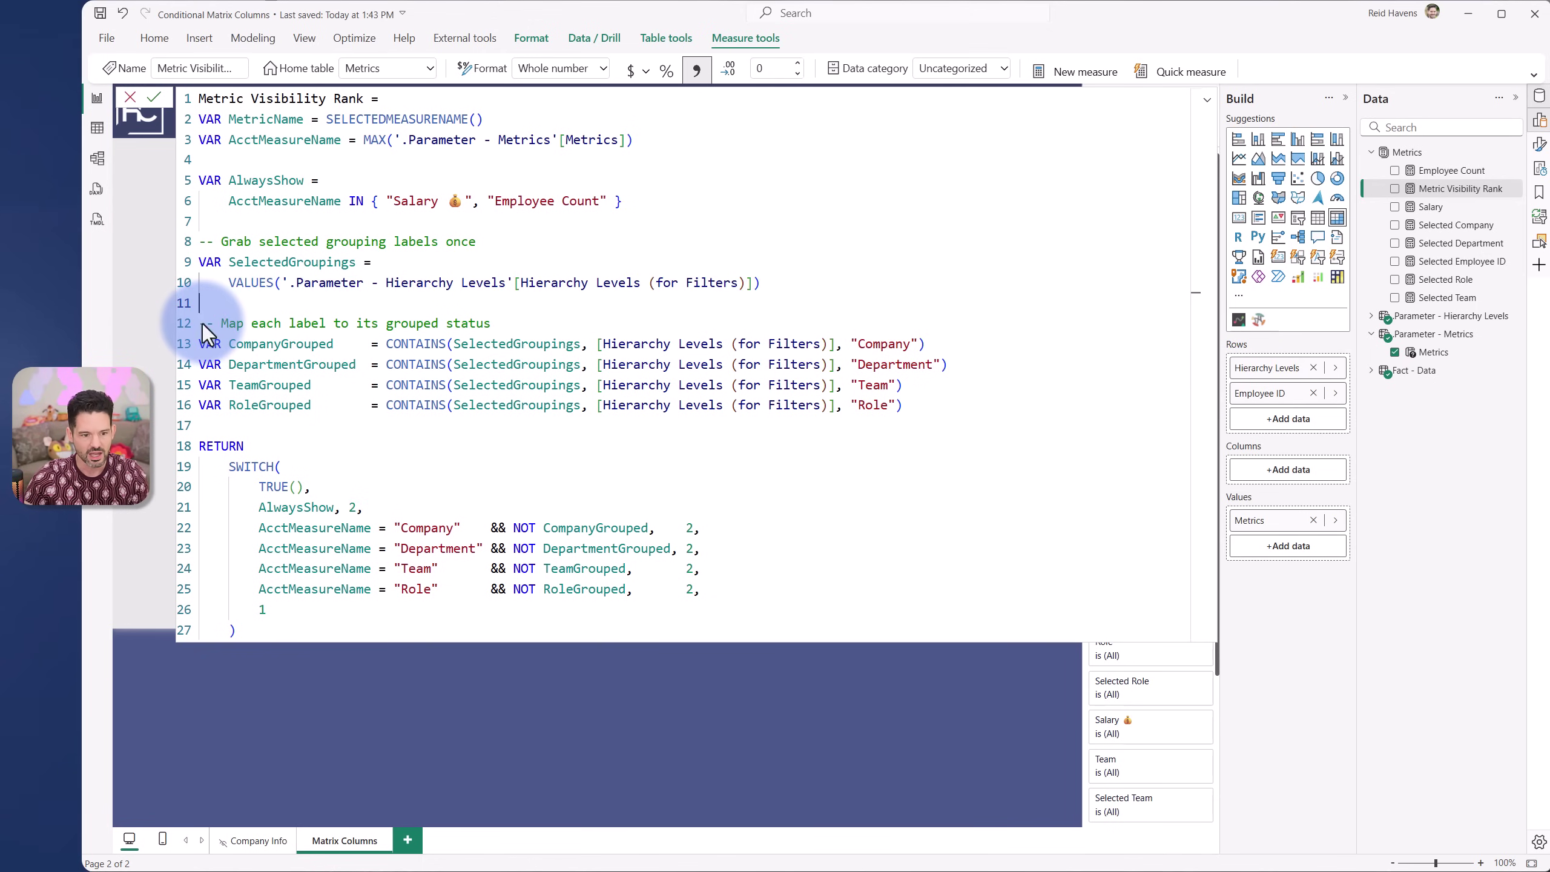
pyautogui.moveTo(201, 324); pyautogui.dragTo(983, 408)
pyautogui.click(983, 408)
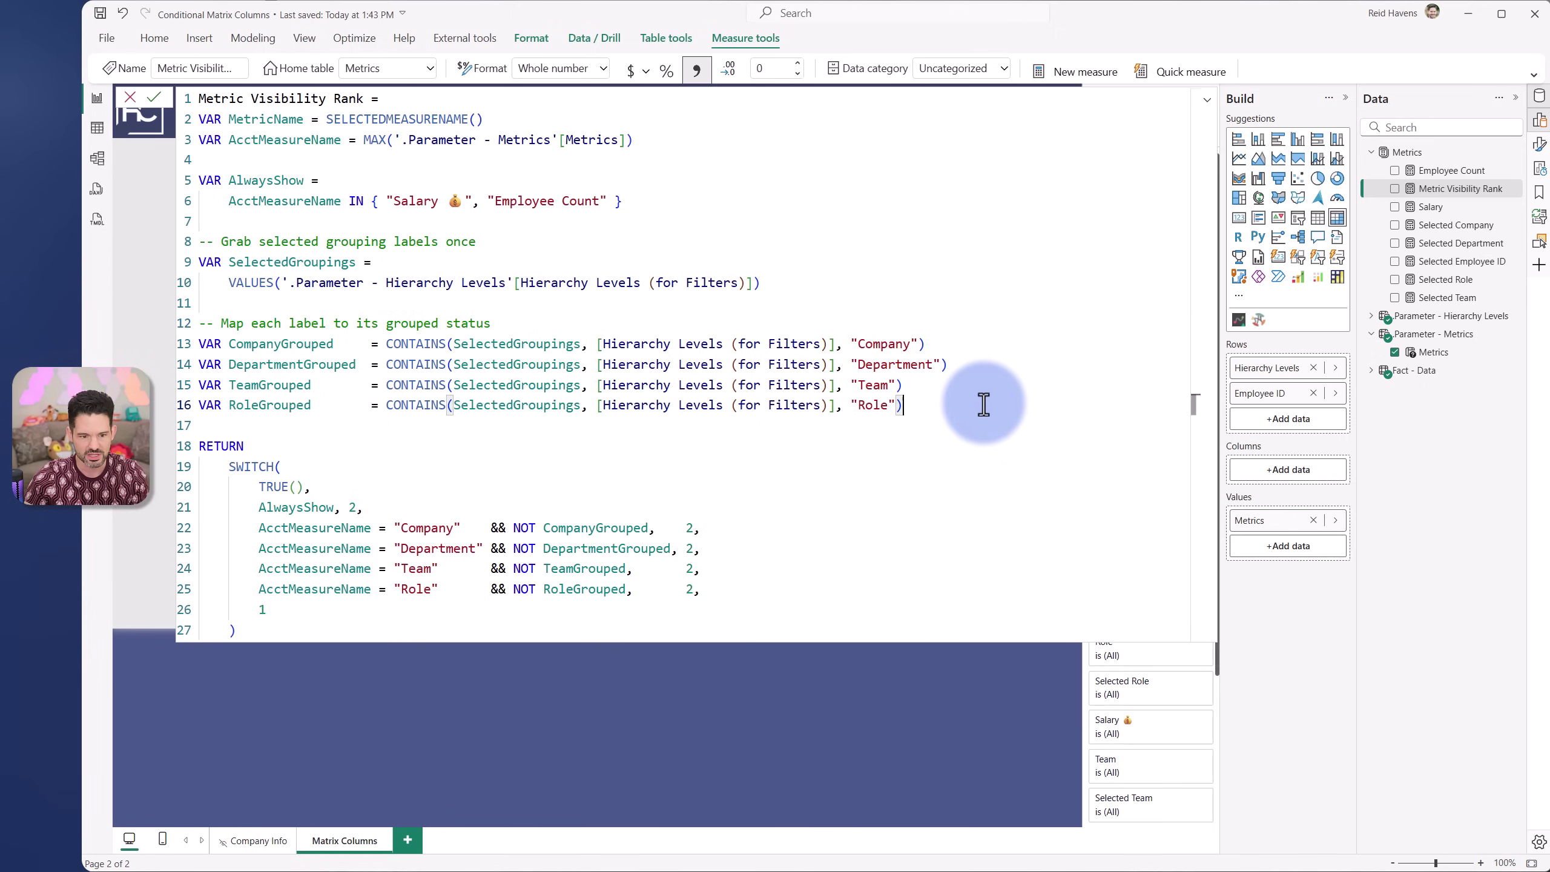
pyautogui.click(275, 348)
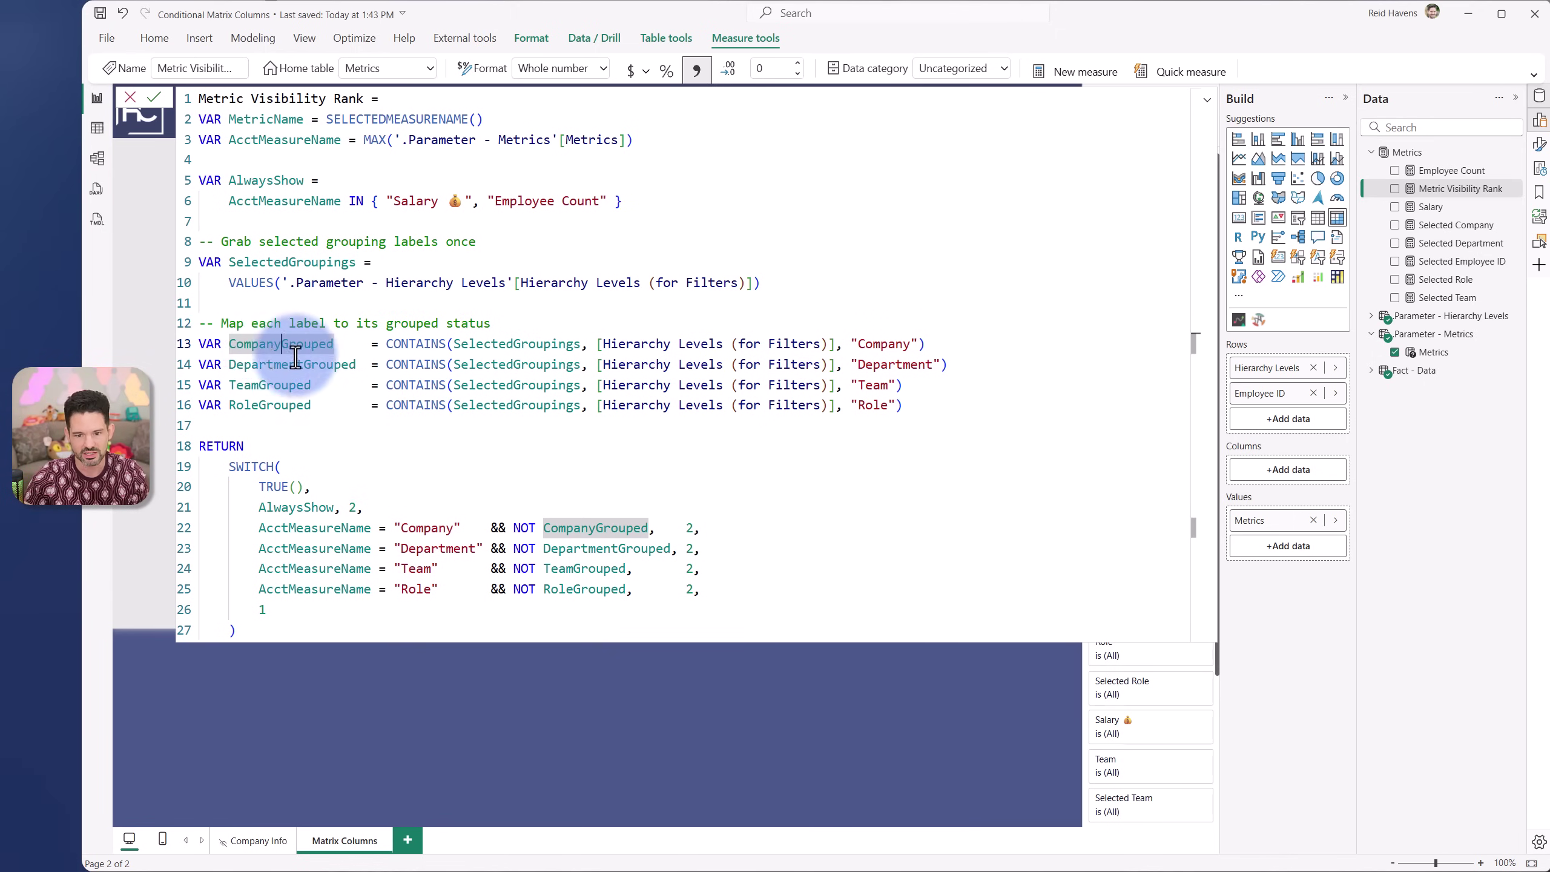
pyautogui.moveTo(610, 344); pyautogui.dragTo(981, 344)
pyautogui.click(689, 357)
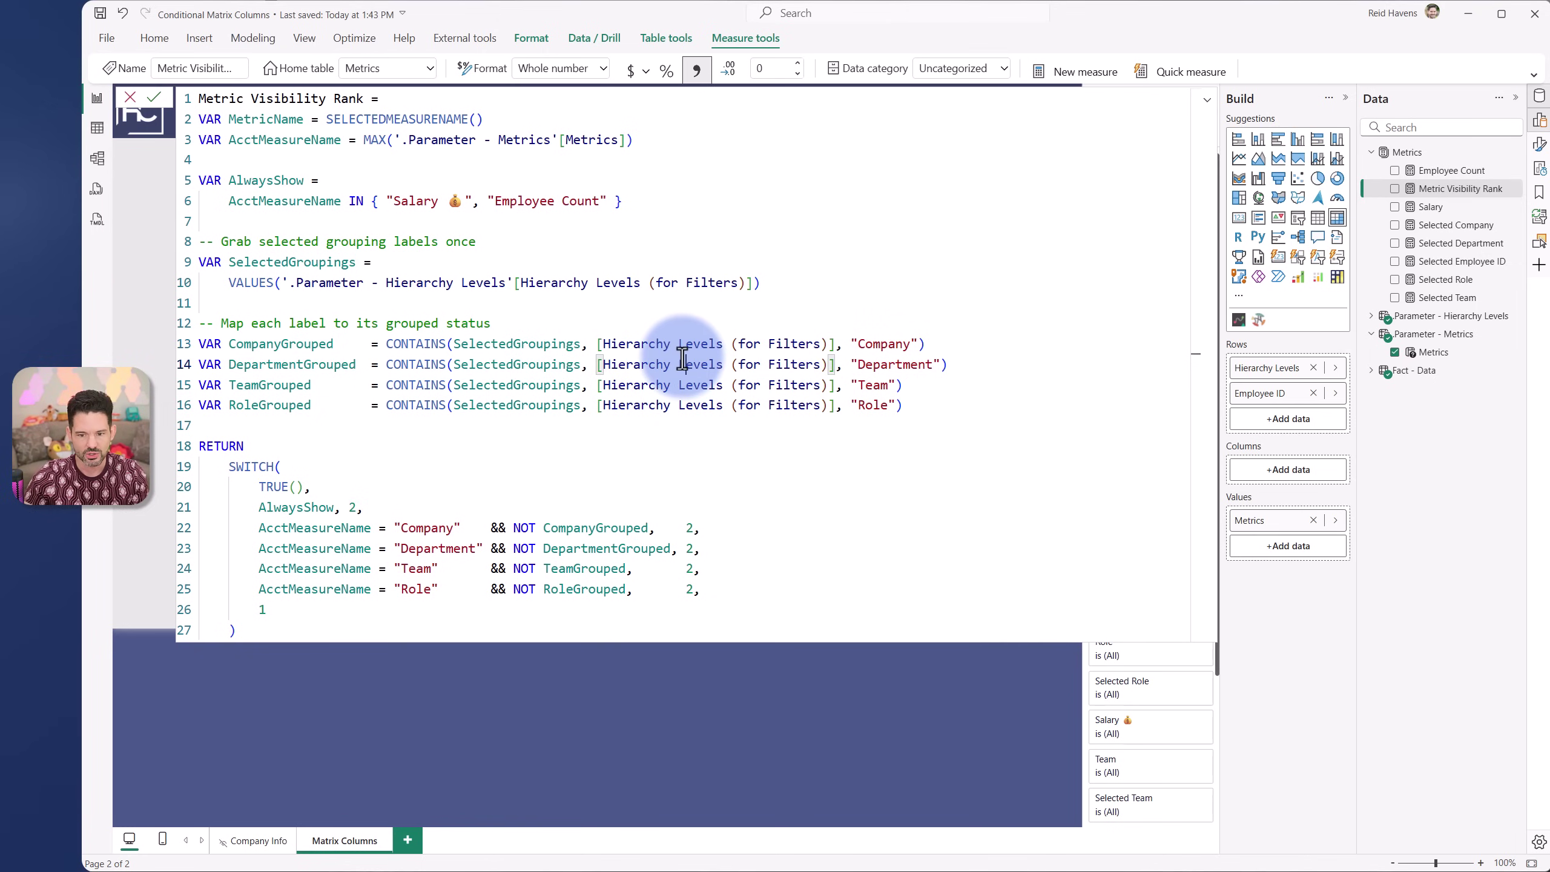
pyautogui.moveTo(917, 409); pyautogui.dragTo(245, 345)
pyautogui.click(252, 347)
pyautogui.doubleClick(252, 347)
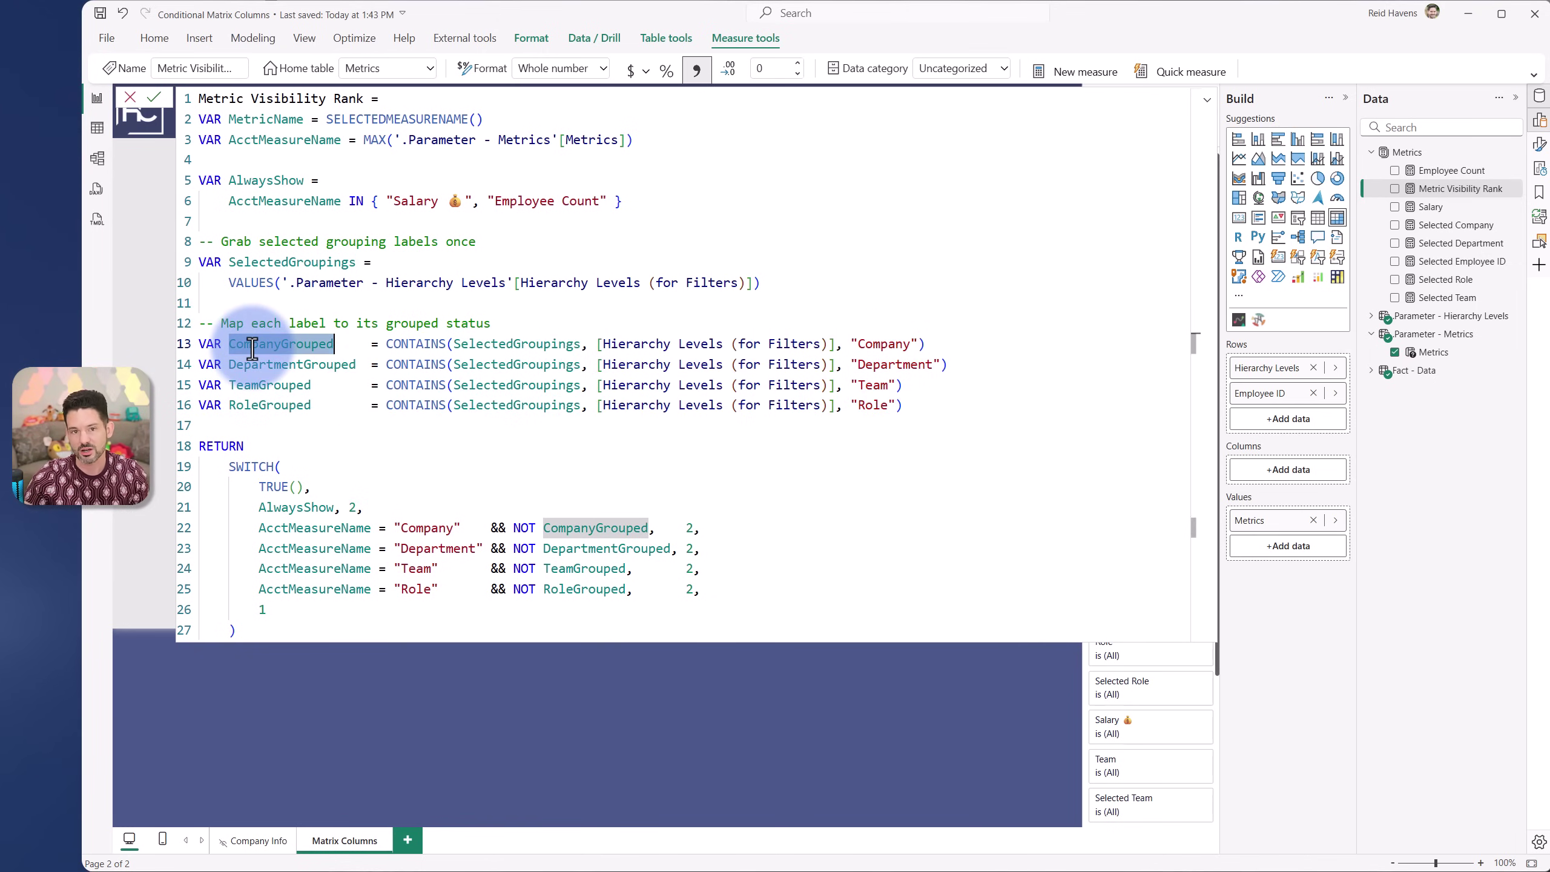
pyautogui.click(1207, 101)
pyautogui.click(1209, 100)
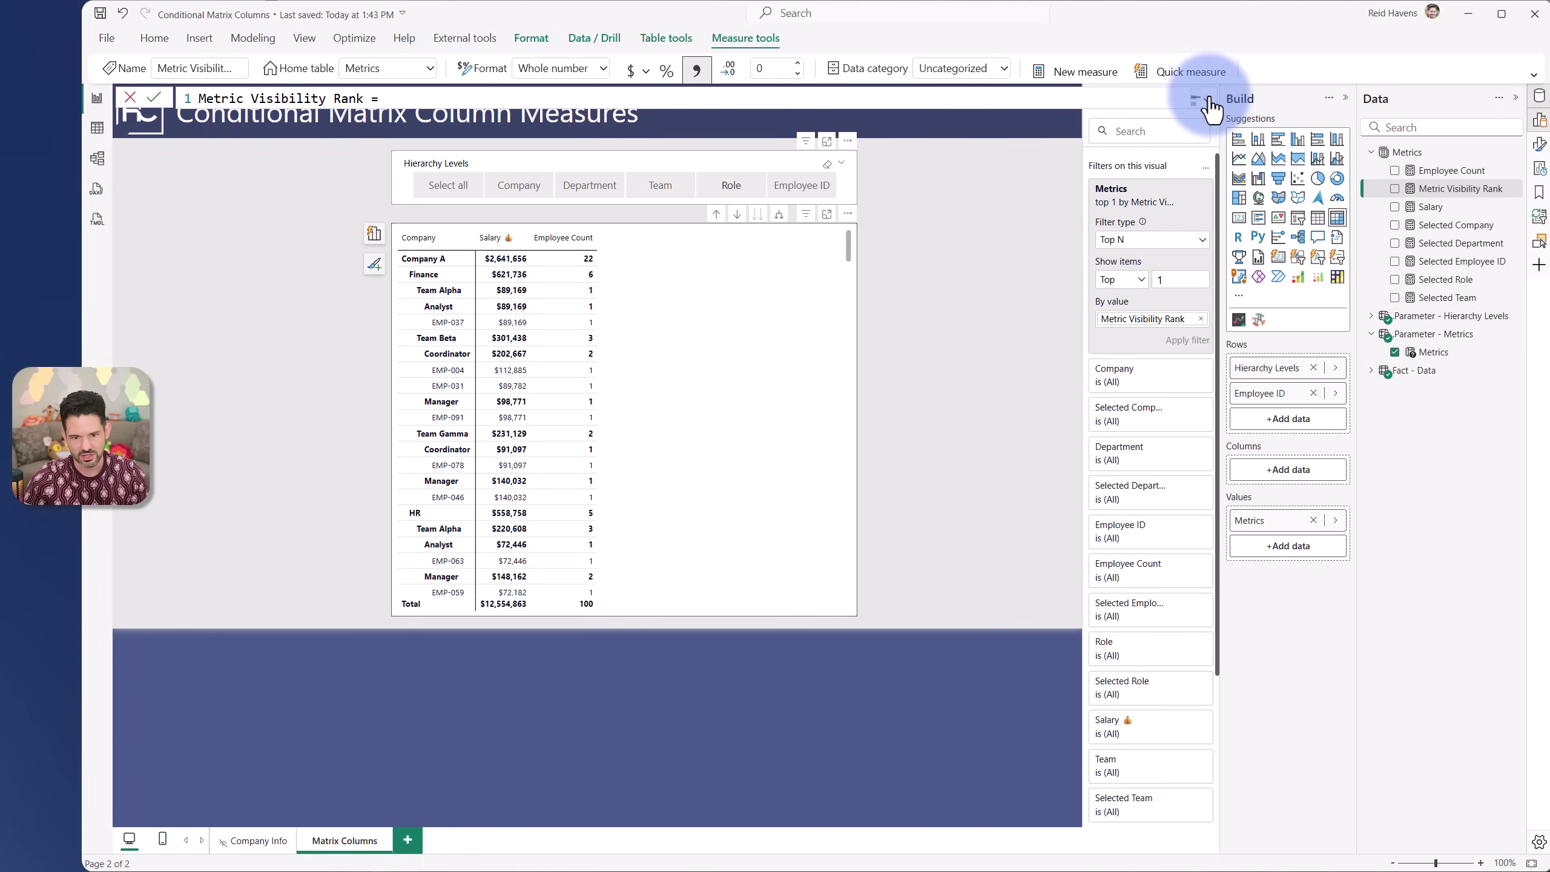
pyautogui.click(1208, 101)
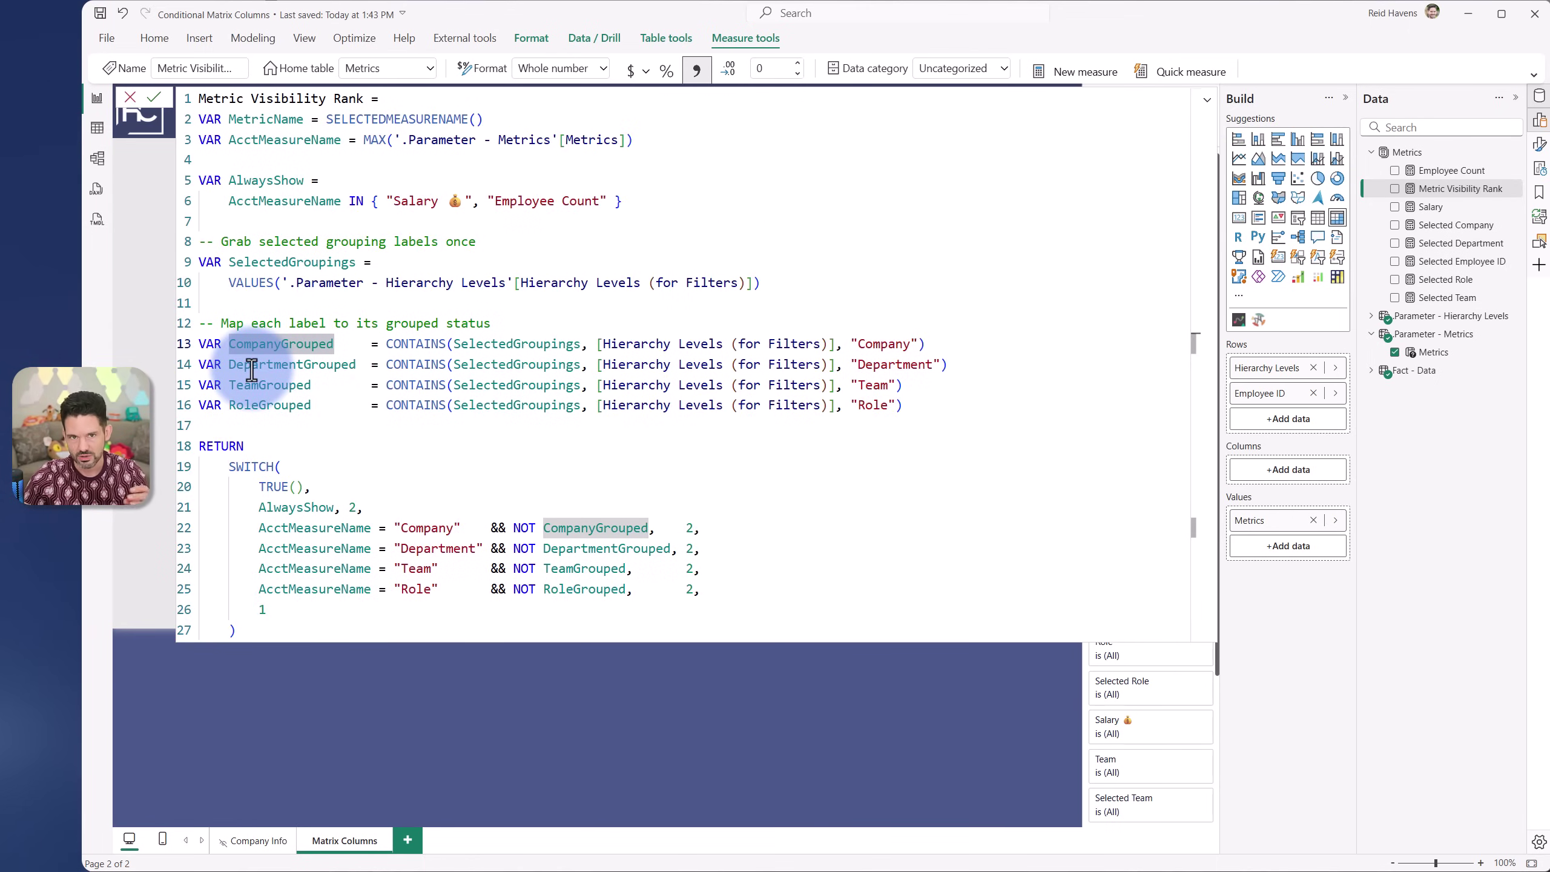
pyautogui.moveTo(952, 406); pyautogui.dragTo(196, 330)
pyautogui.click(232, 470)
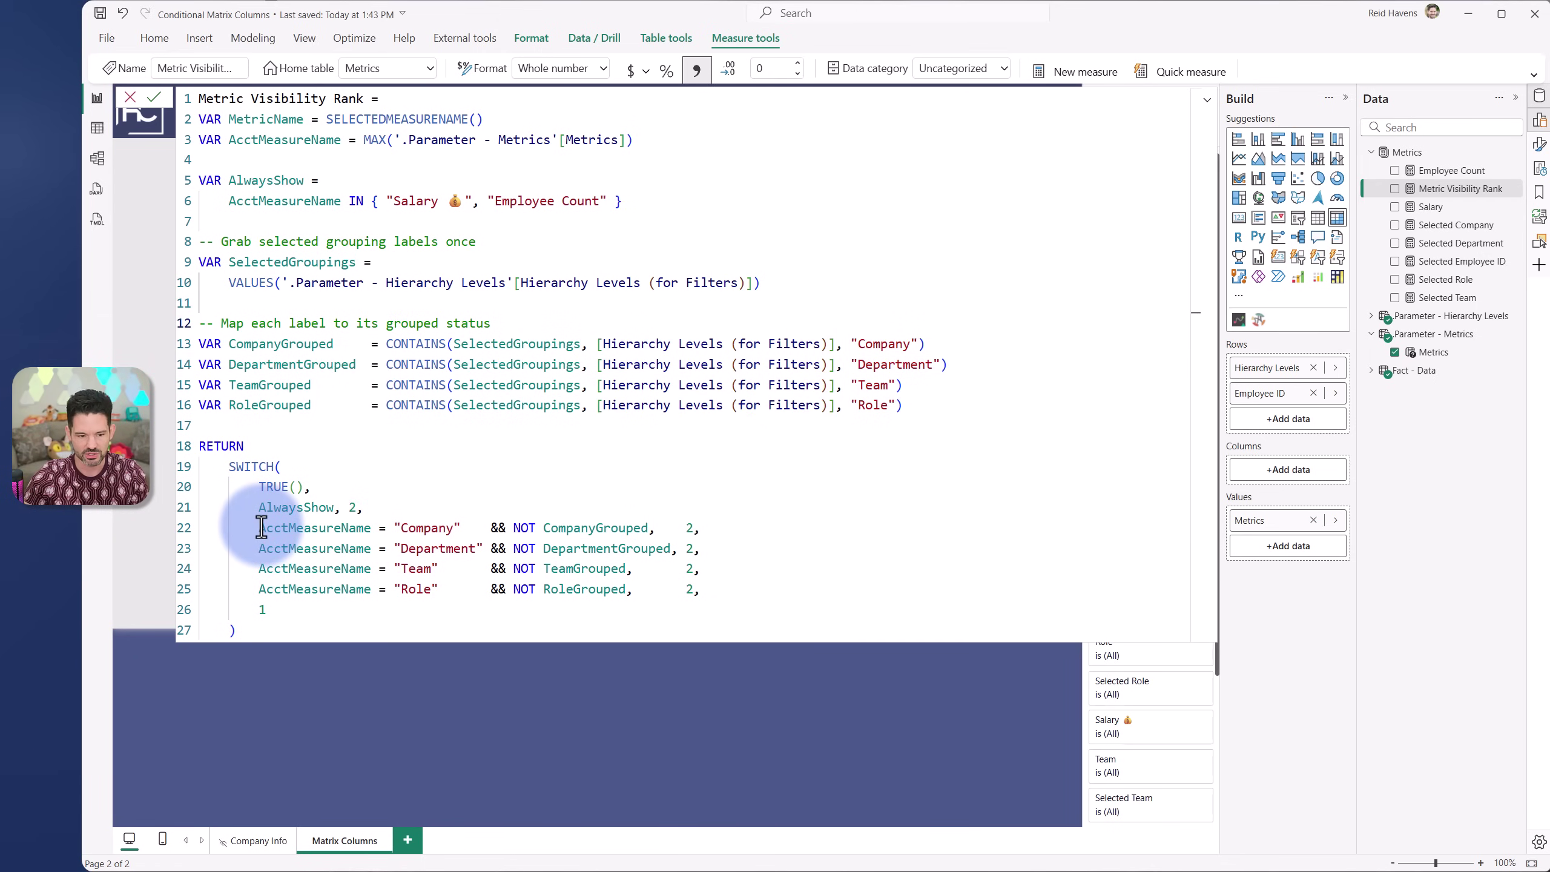
pyautogui.moveTo(261, 526); pyautogui.dragTo(467, 535)
pyautogui.click(484, 530)
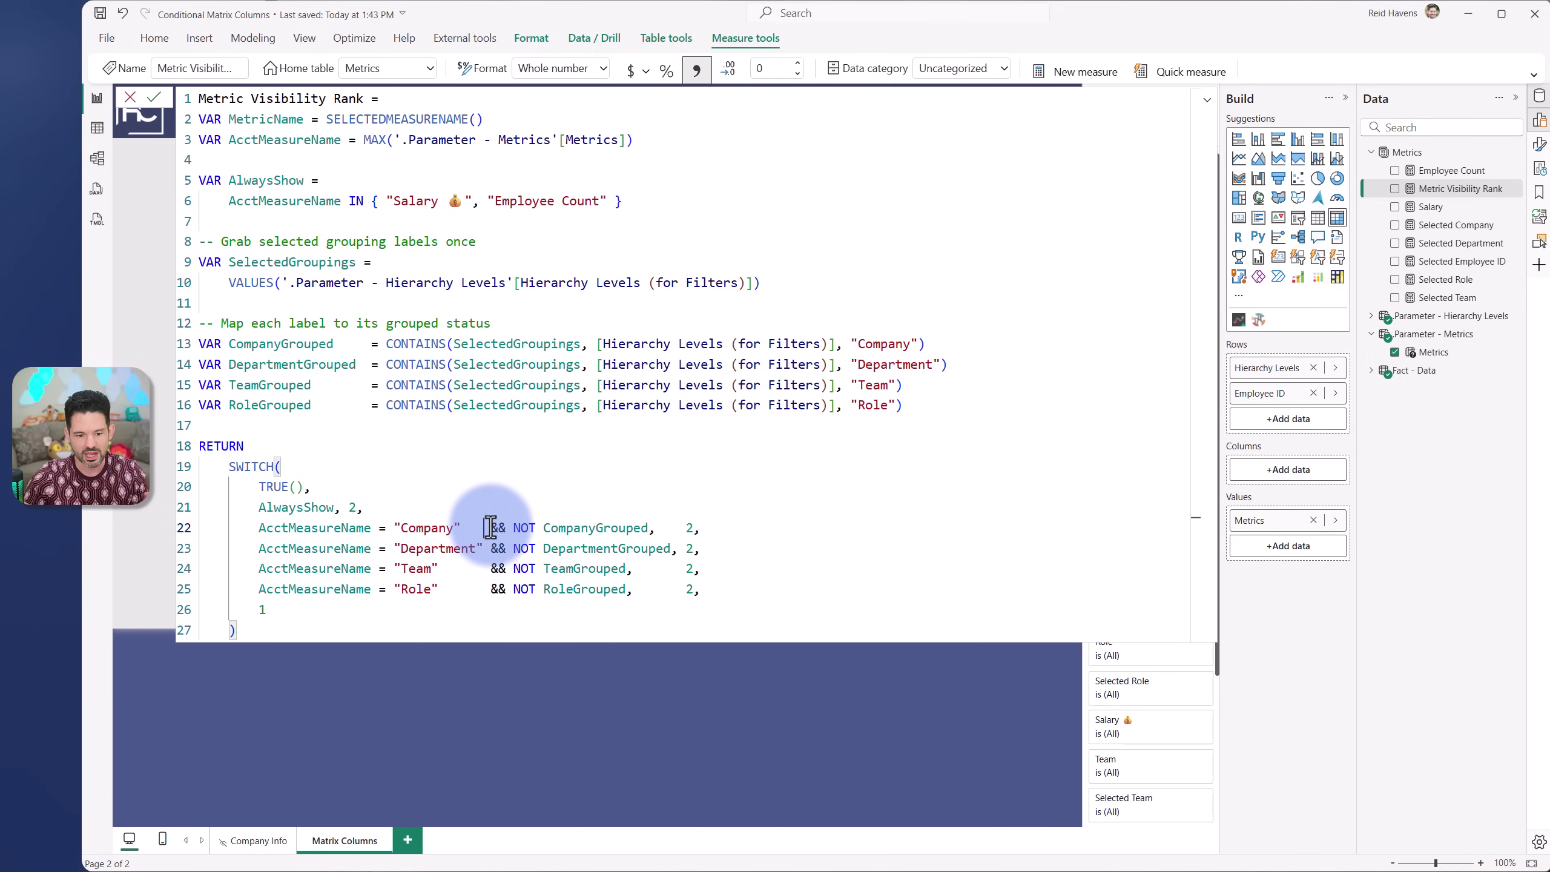
pyautogui.moveTo(490, 528); pyautogui.dragTo(650, 524)
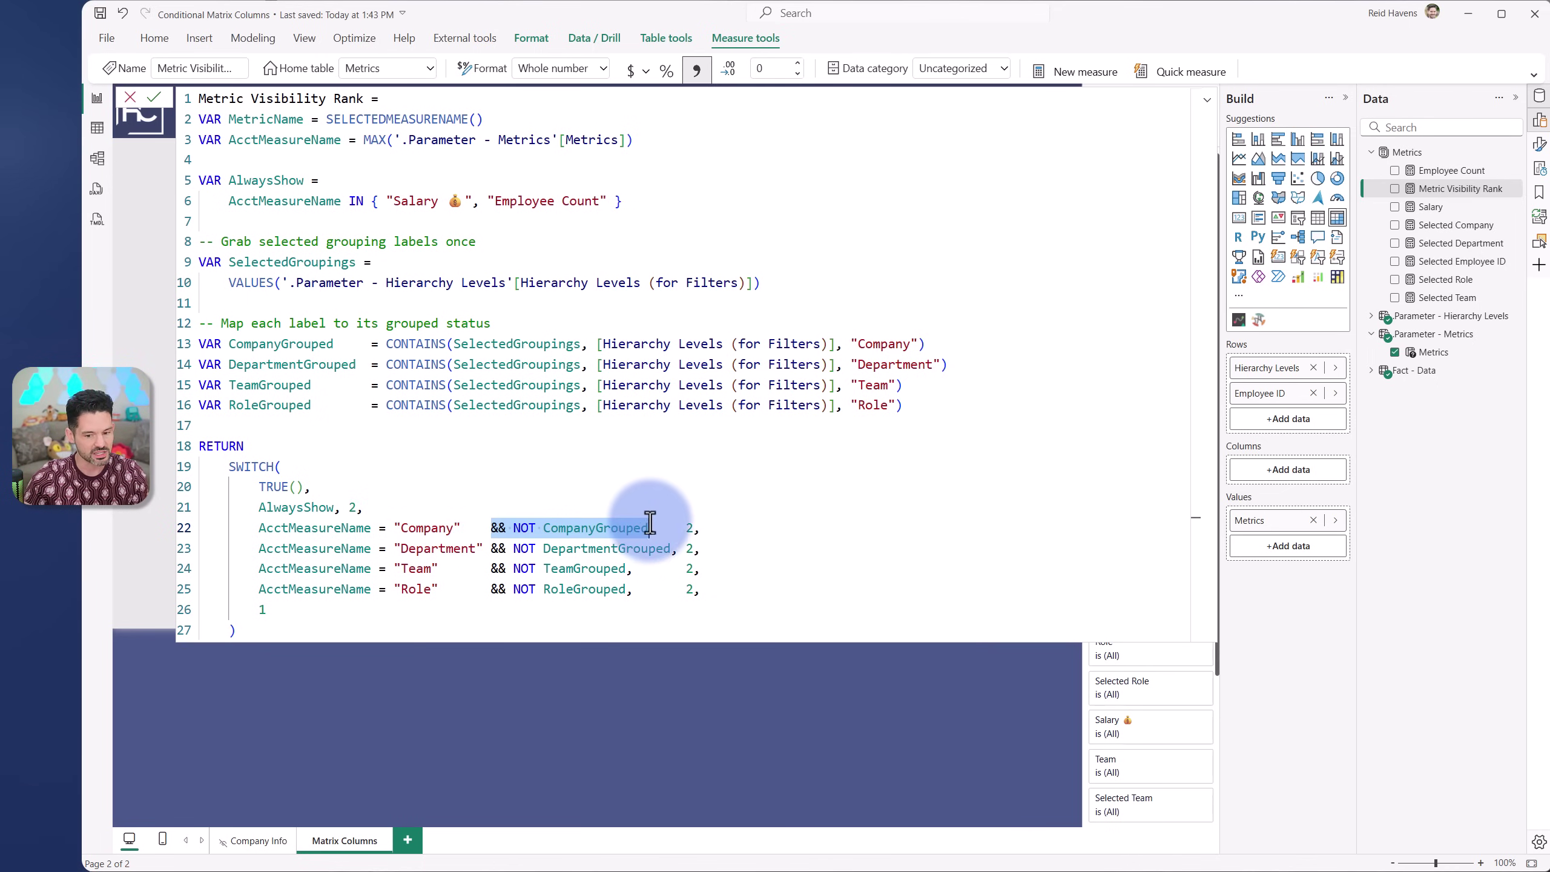
pyautogui.click(688, 528)
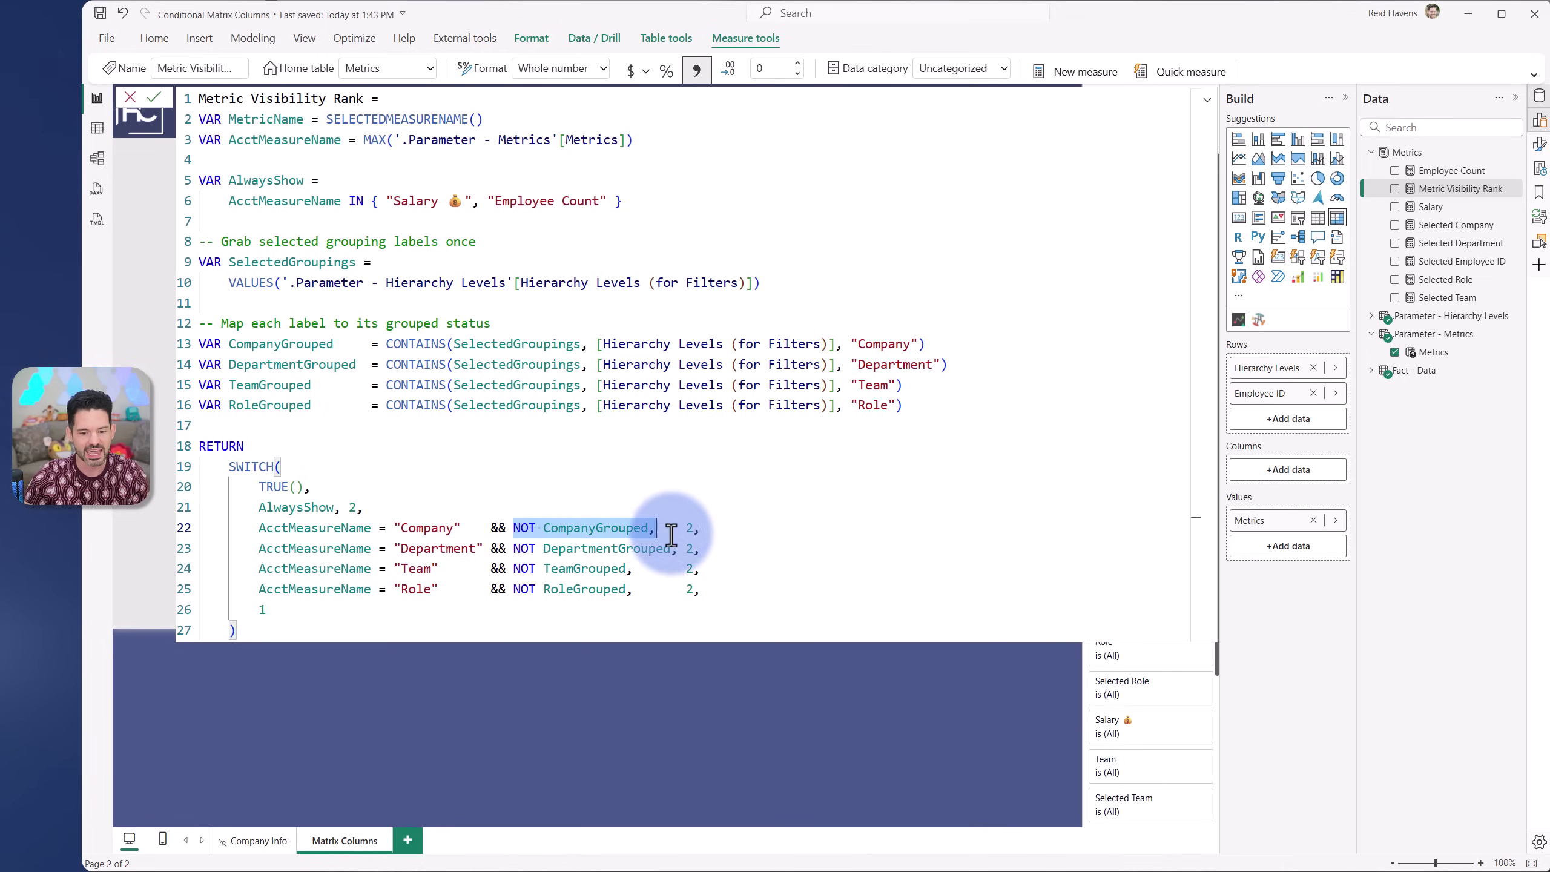
pyautogui.click(700, 527)
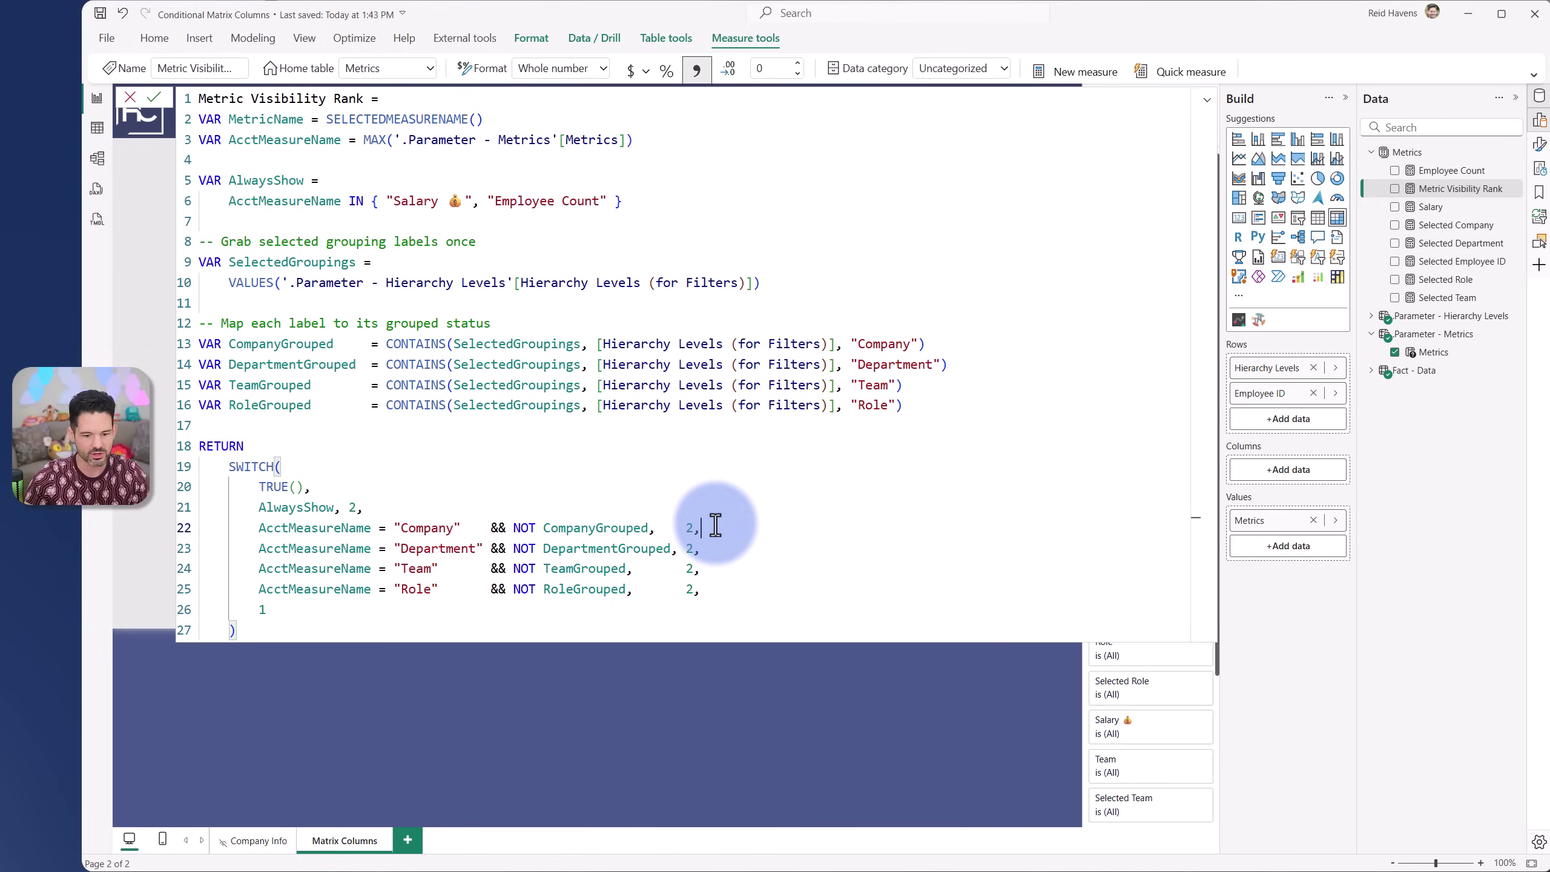
pyautogui.click(1207, 99)
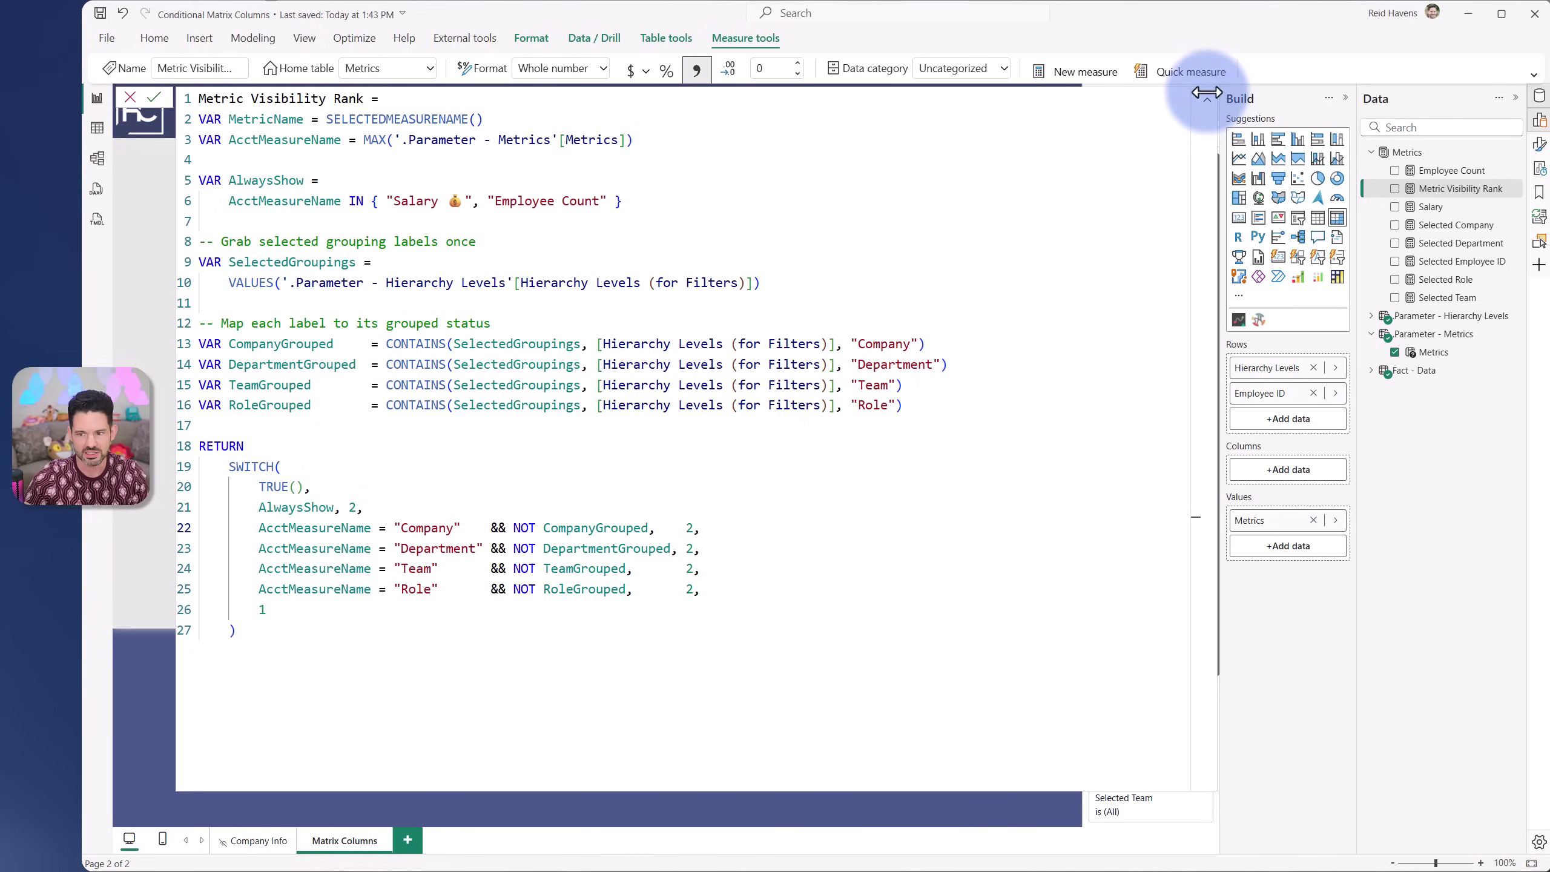
# Group the matrix by Company, Department and Team, expand one level, then reopen Metric Visibility Rank.
pyautogui.click(1207, 99)
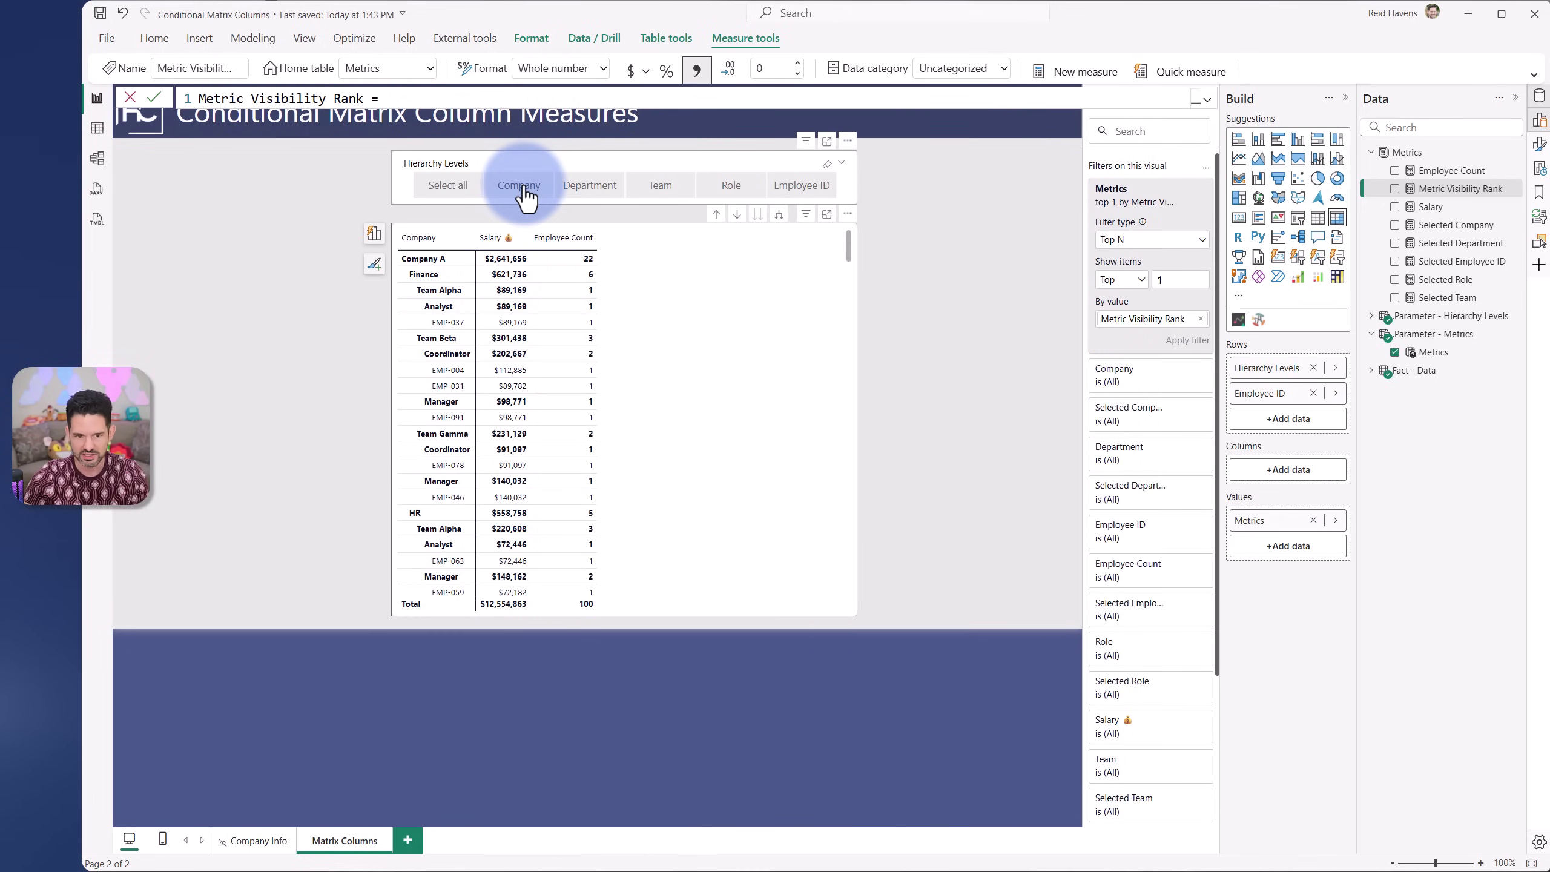
pyautogui.click(524, 190)
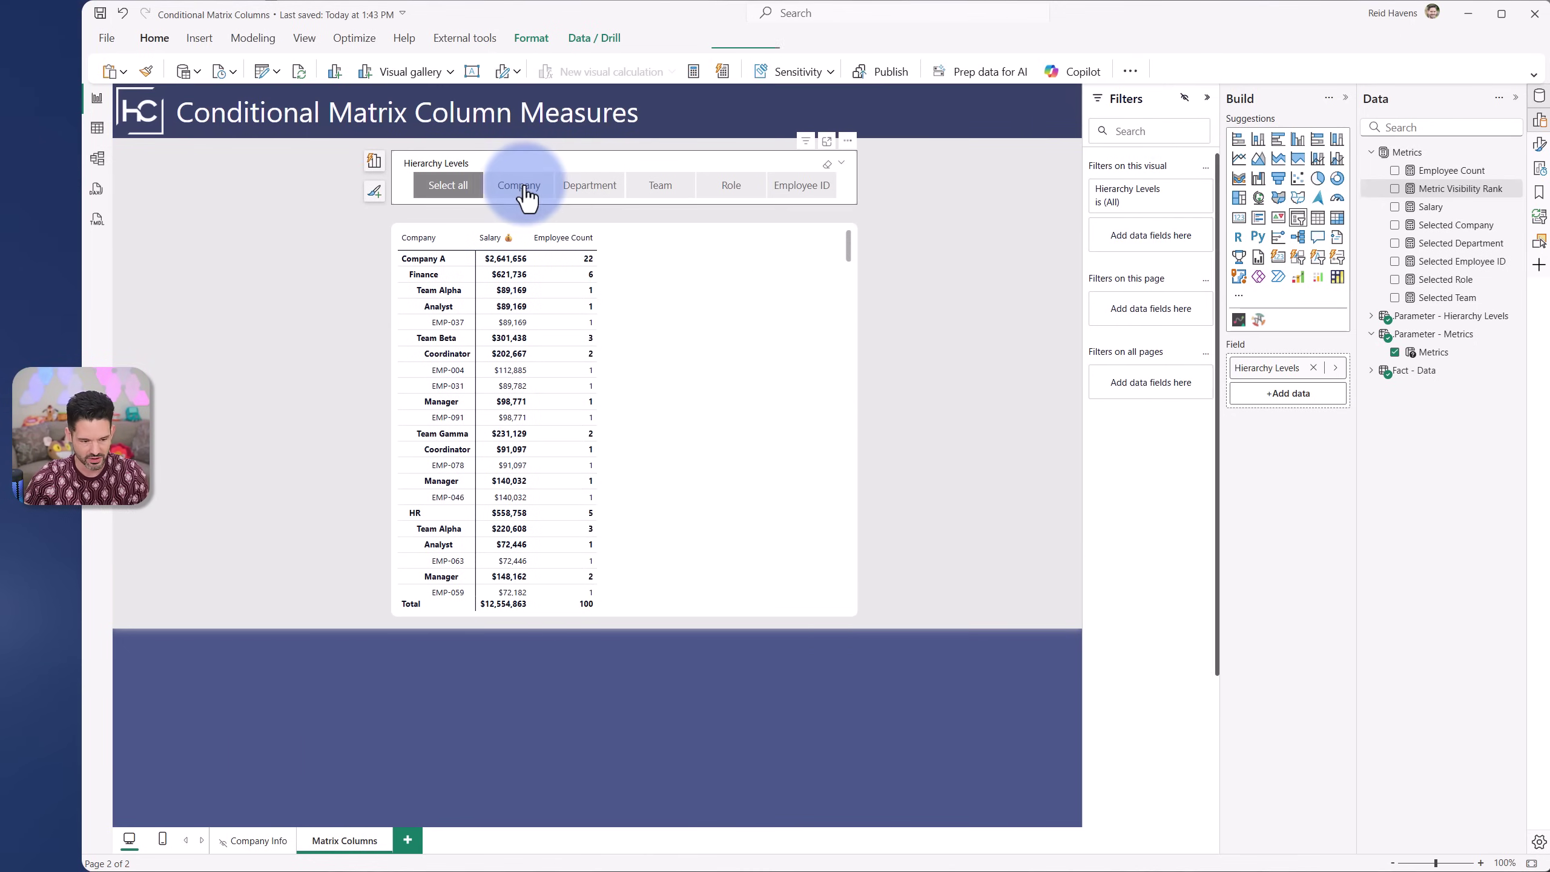
pyautogui.click(587, 197)
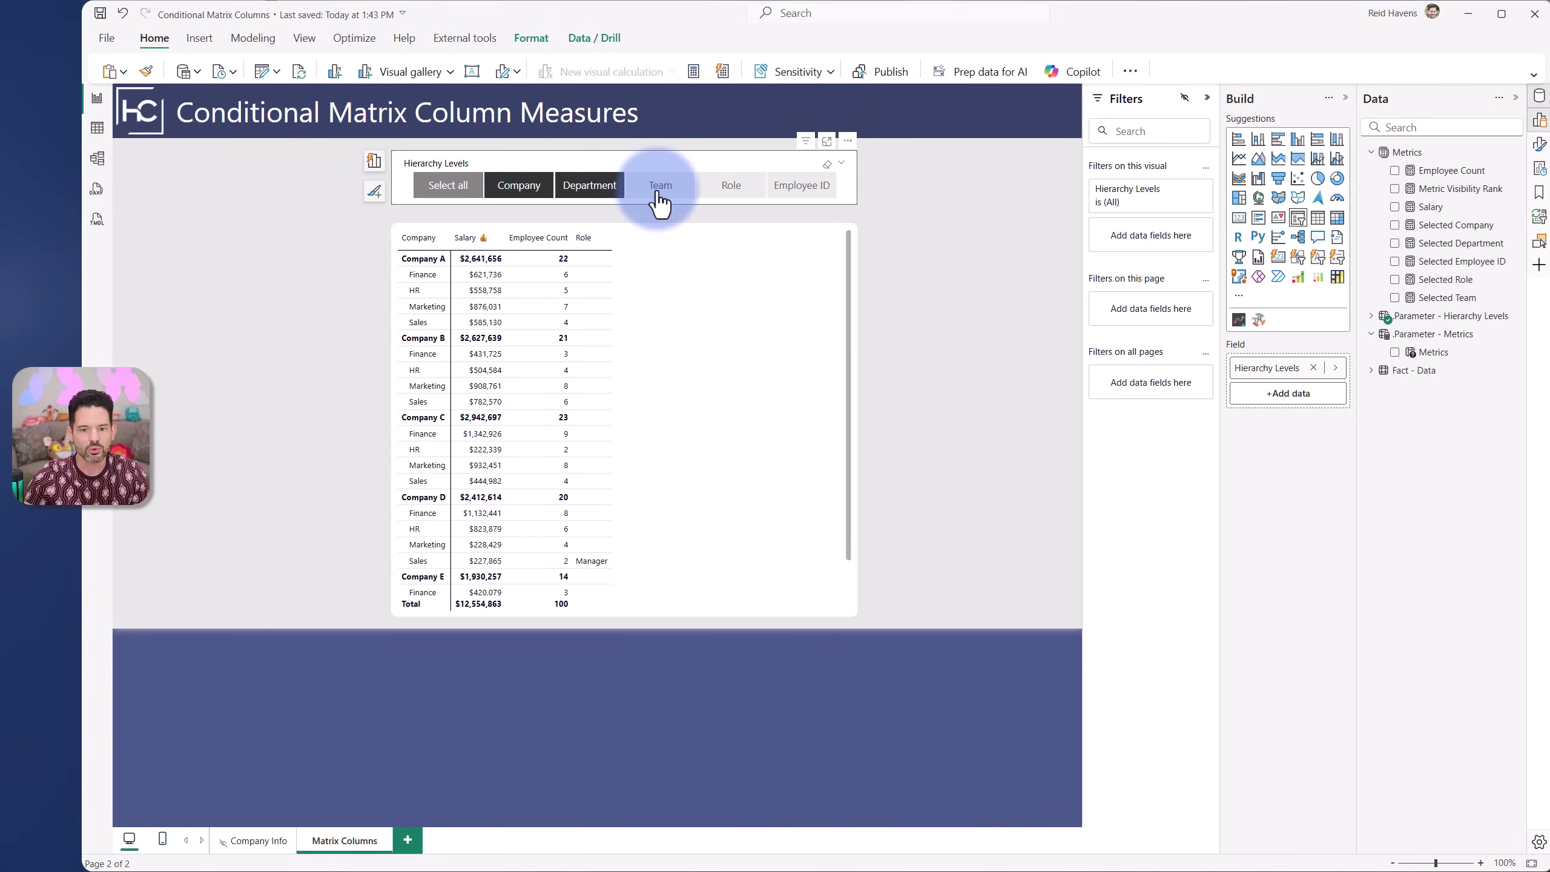
pyautogui.click(656, 191)
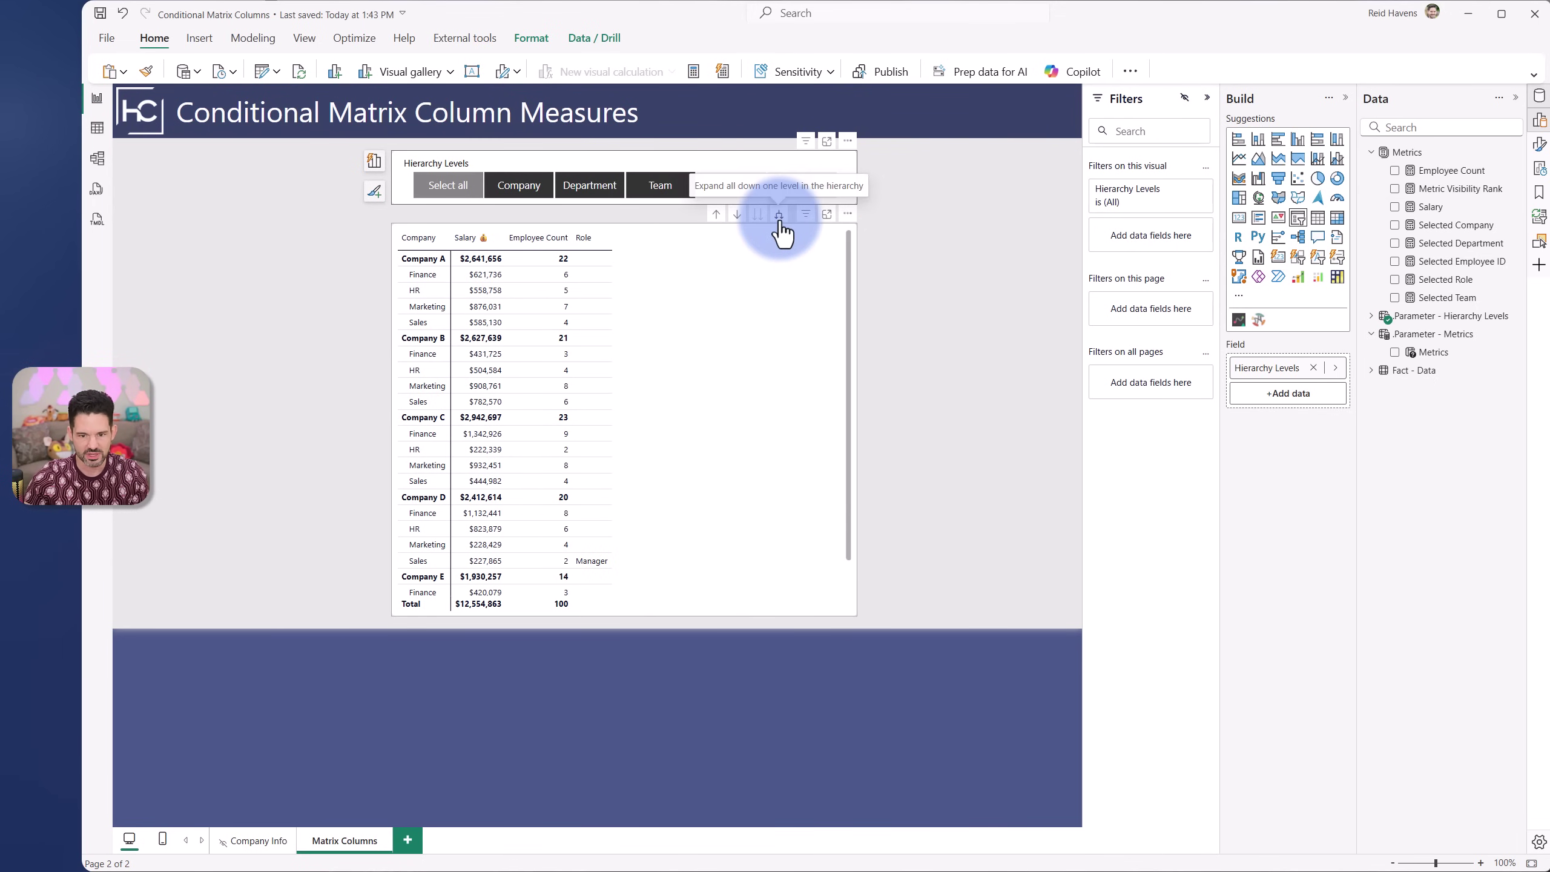
pyautogui.click(780, 220)
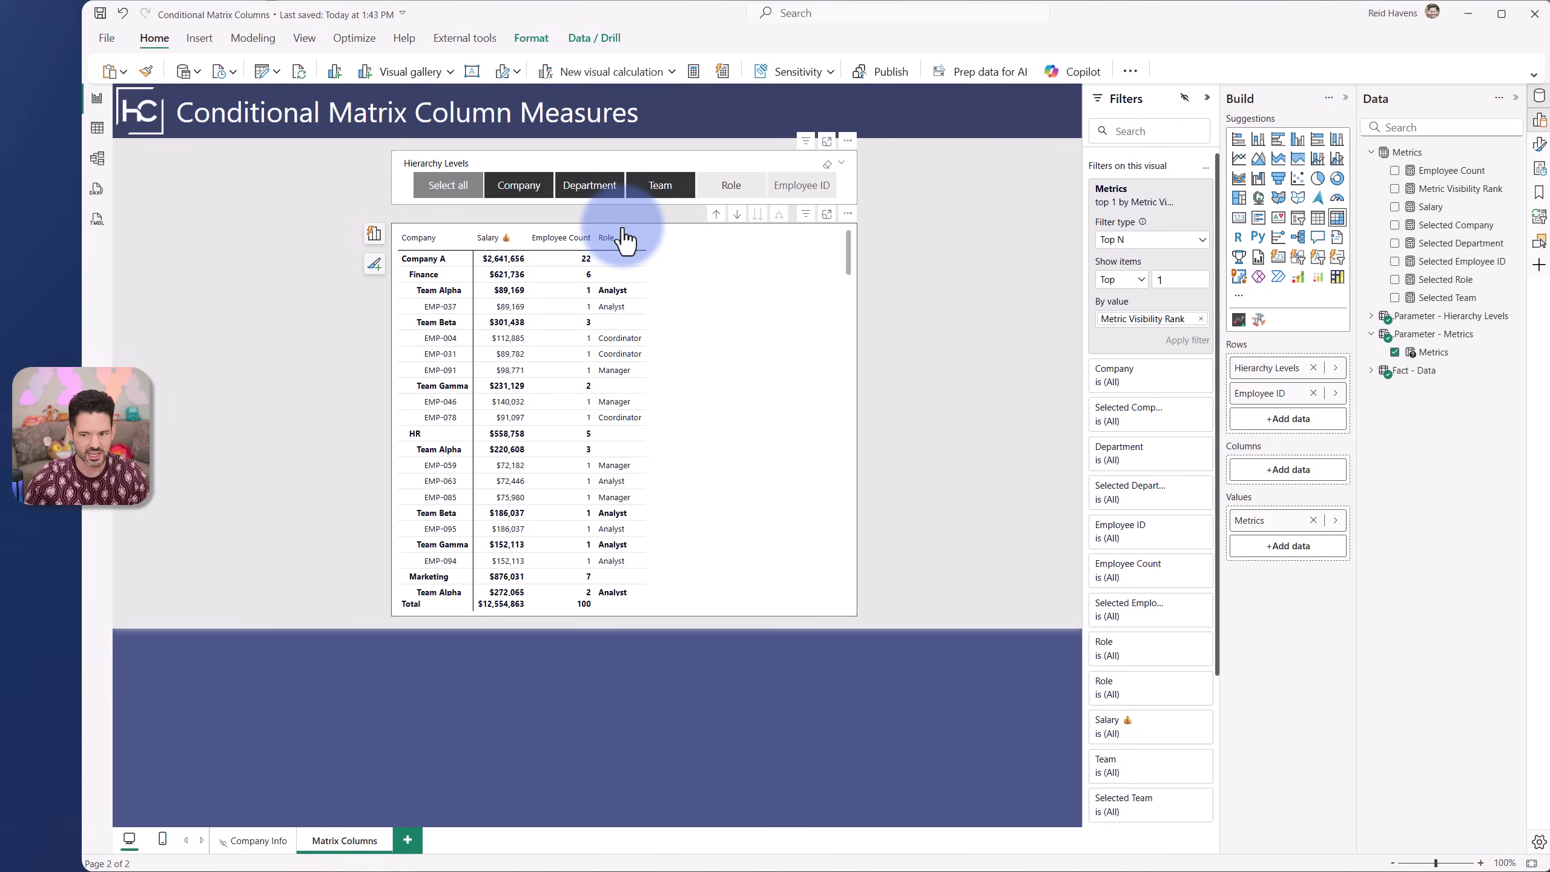
pyautogui.click(1447, 195)
# Highlight the Company, Department, Team and NOT RoleGrouped rules on lines 22–25, then collapse the code.
pyautogui.click(1209, 98)
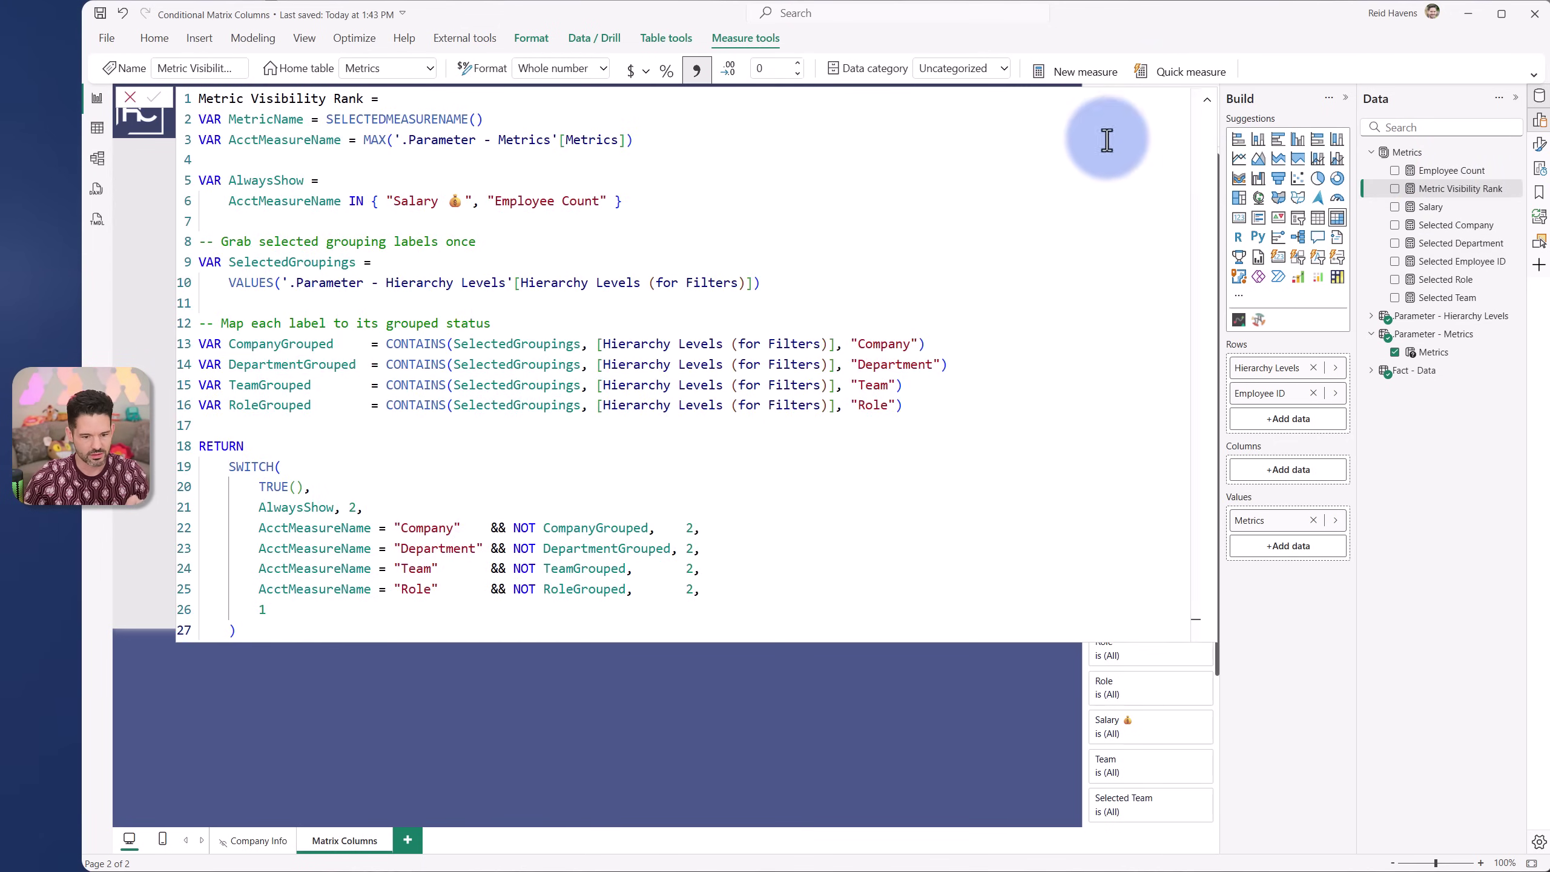
pyautogui.moveTo(258, 527); pyautogui.dragTo(726, 530)
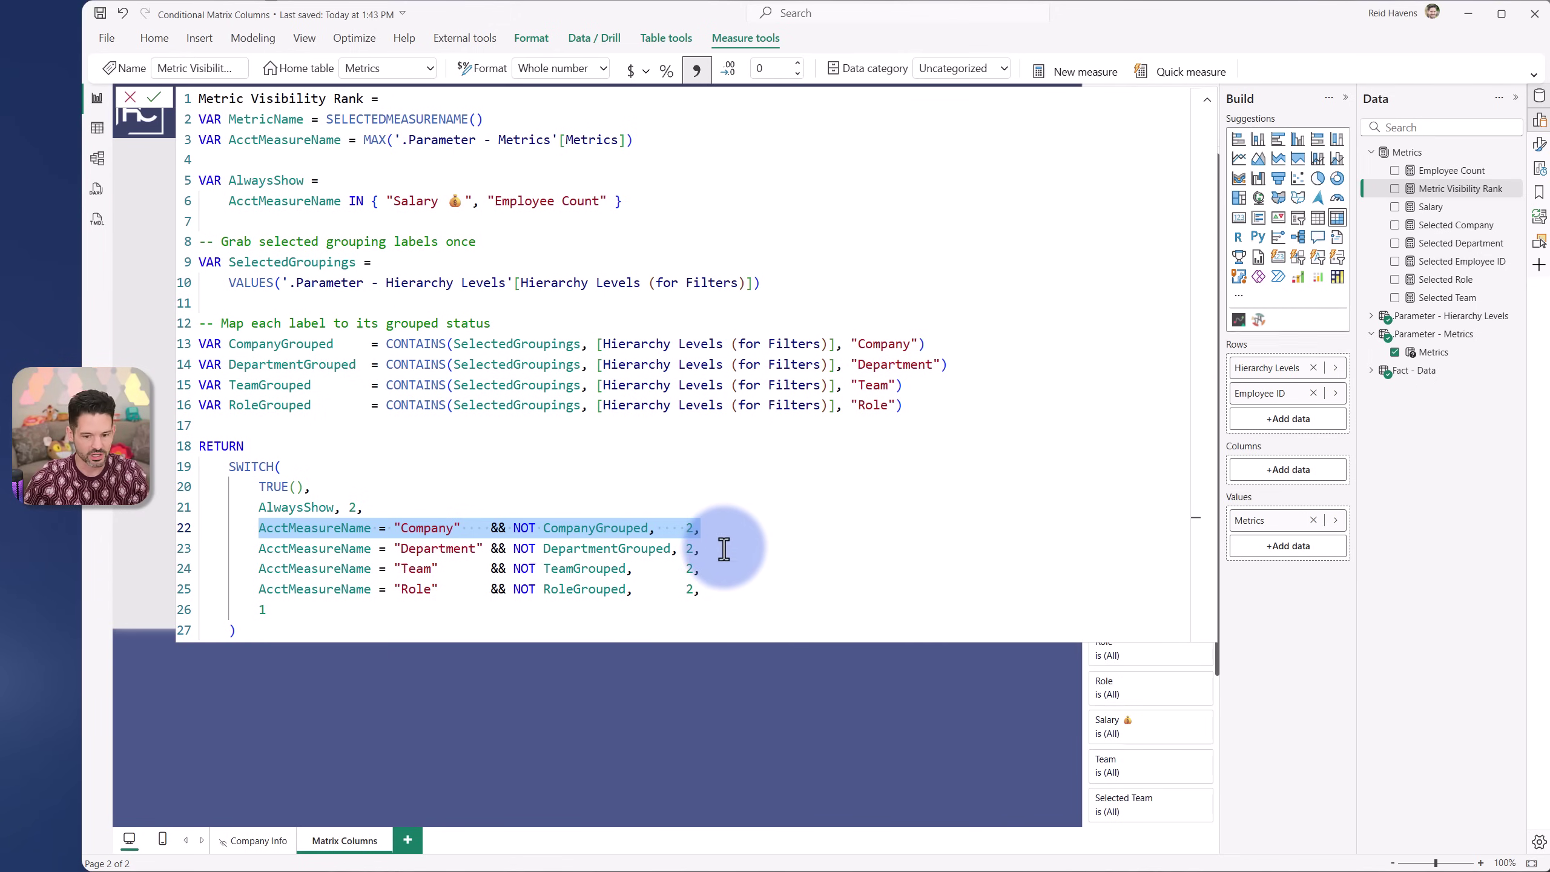
pyautogui.moveTo(702, 549); pyautogui.dragTo(257, 549)
pyautogui.moveTo(702, 568); pyautogui.dragTo(439, 590)
pyautogui.click(268, 588)
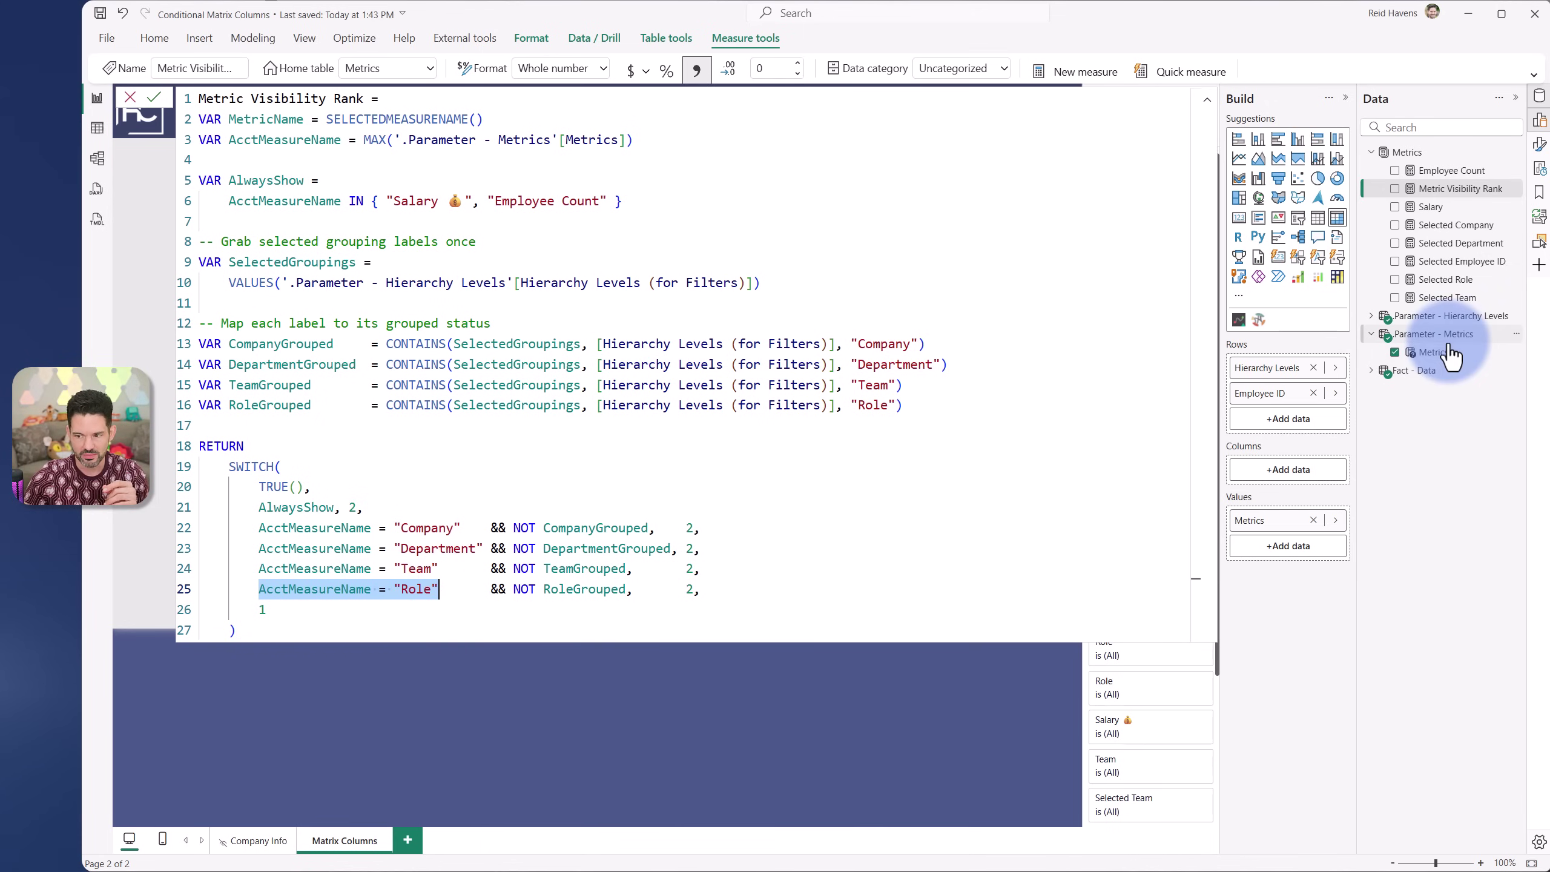
pyautogui.moveTo(485, 590); pyautogui.dragTo(708, 587)
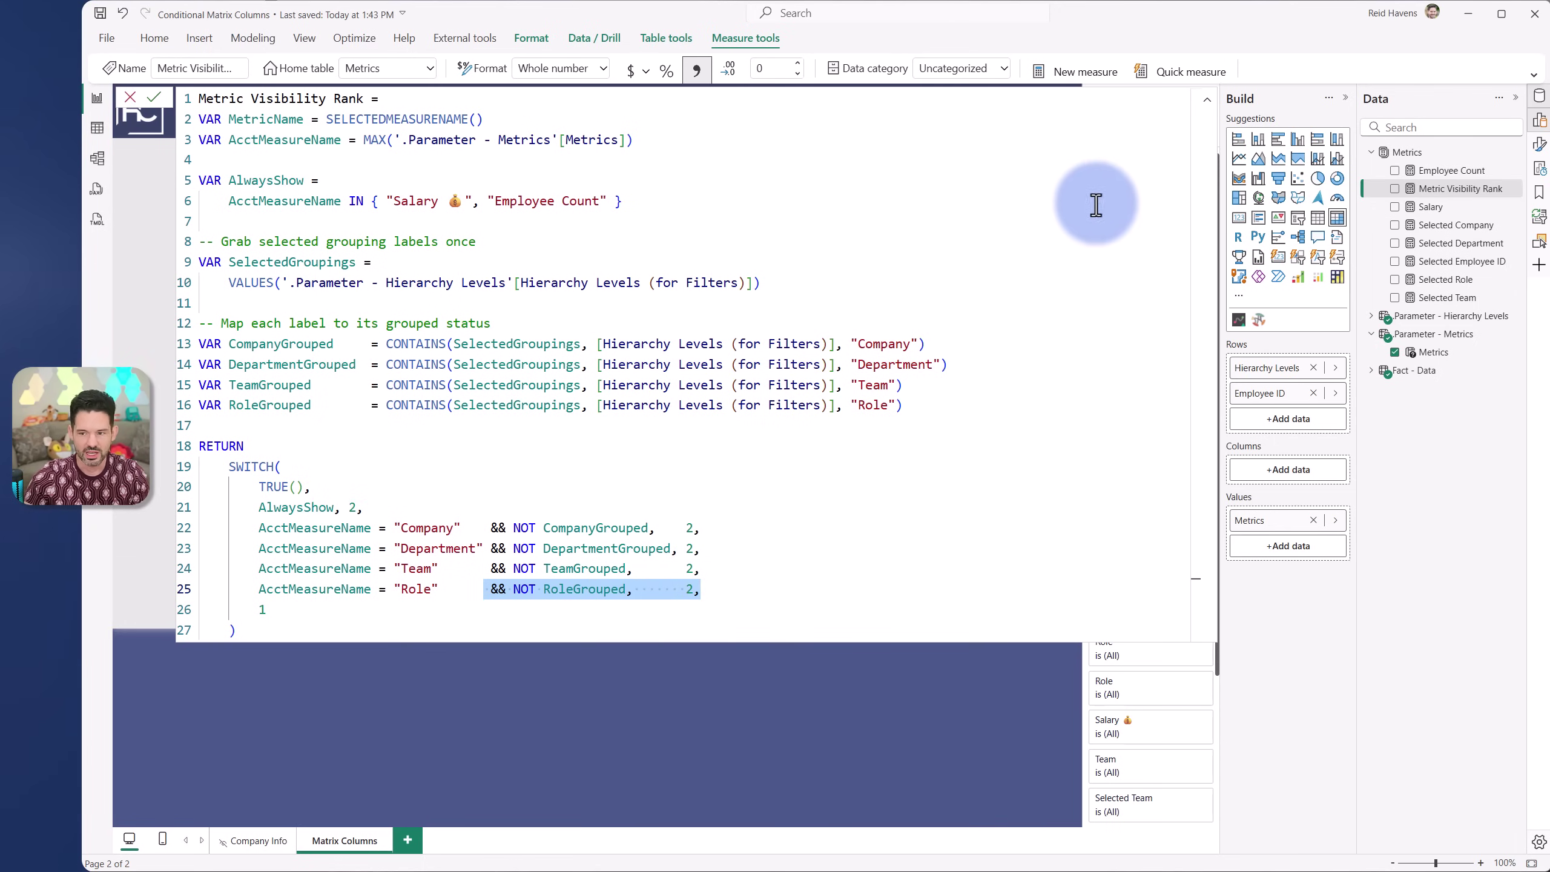
pyautogui.click(1209, 97)
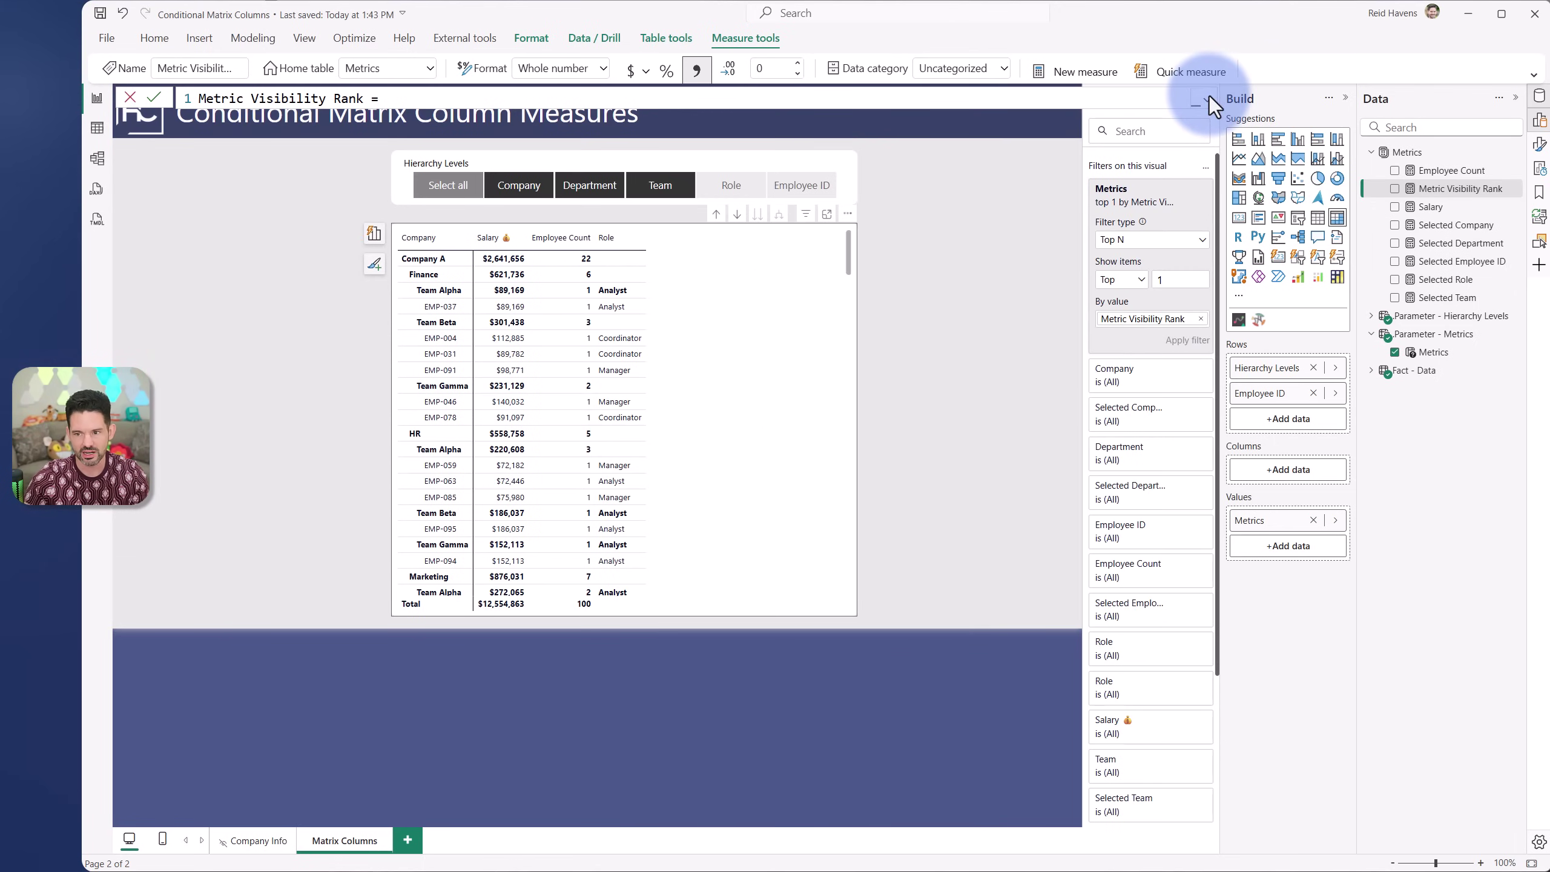
# Briefly reopen the measure code, then remove Team from the row grouping.
pyautogui.click(1209, 97)
pyautogui.click(727, 591)
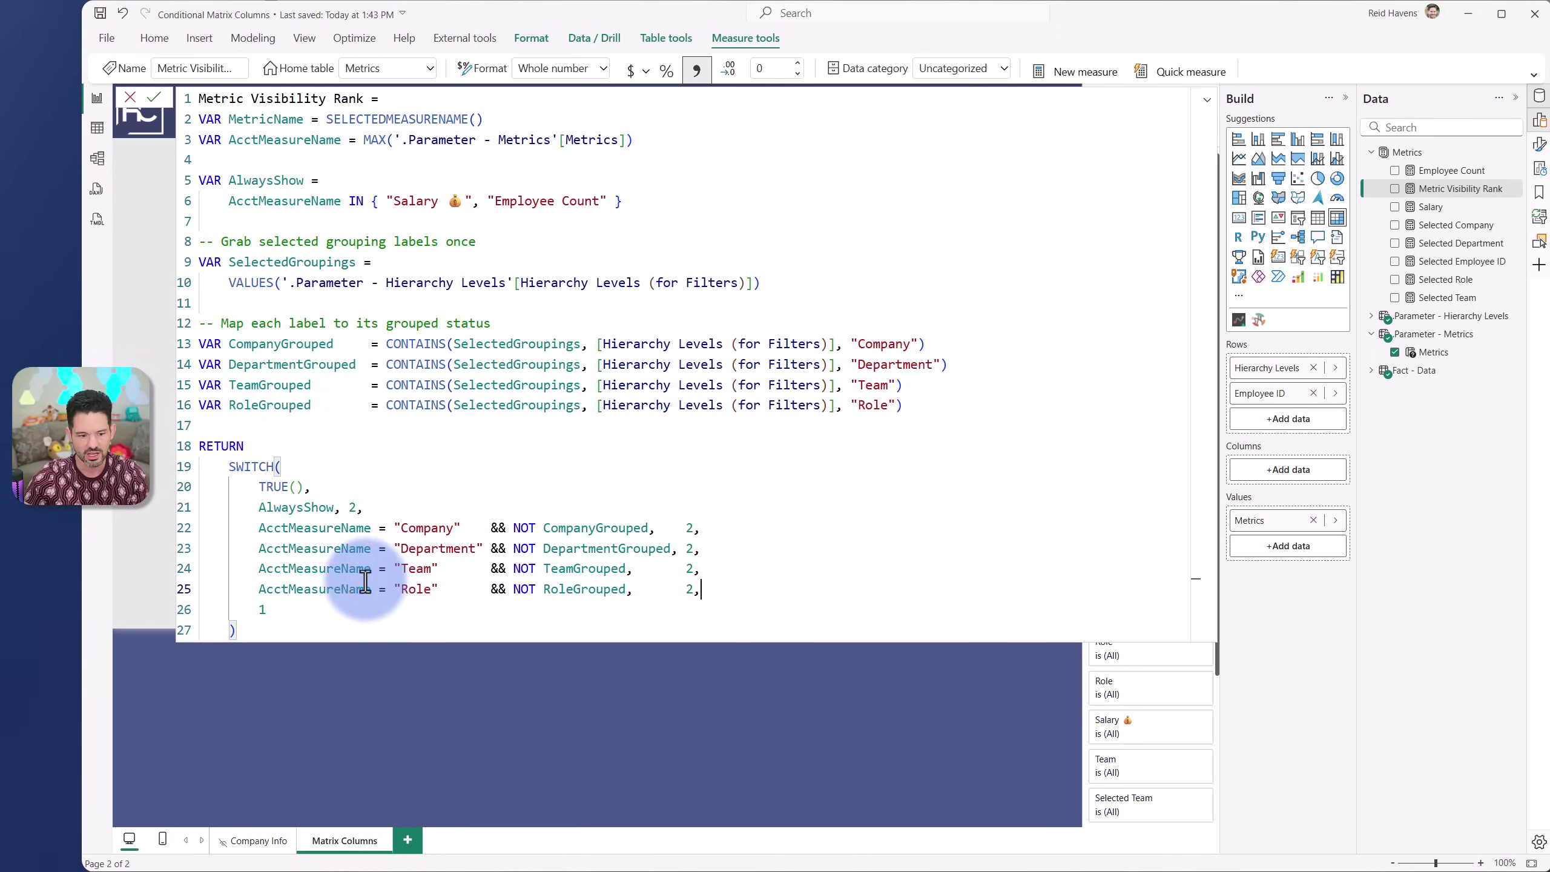
pyautogui.click(1206, 102)
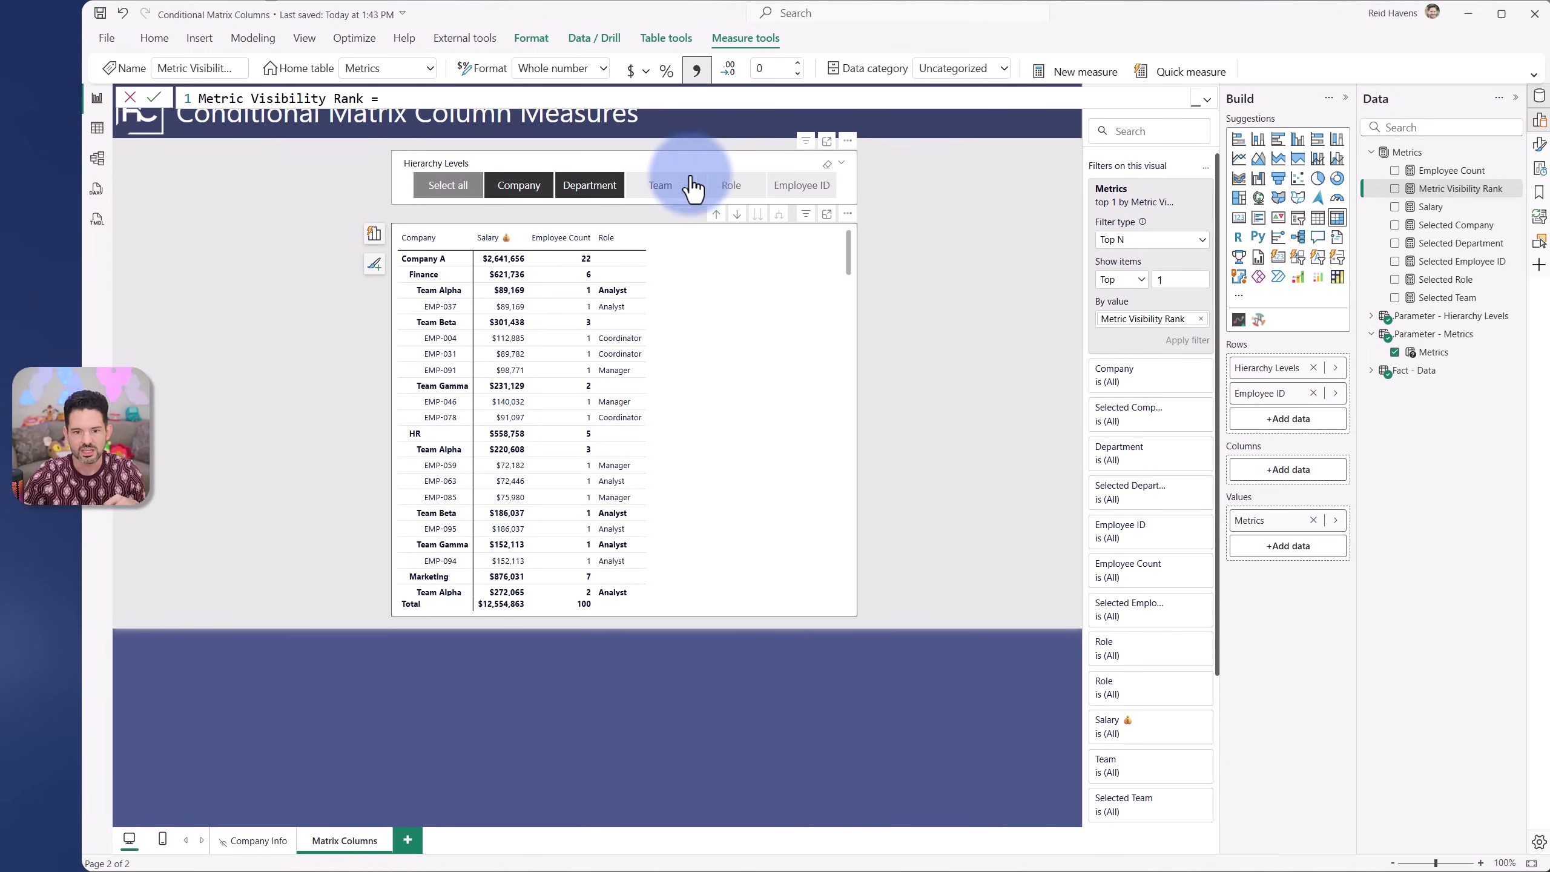
pyautogui.click(672, 187)
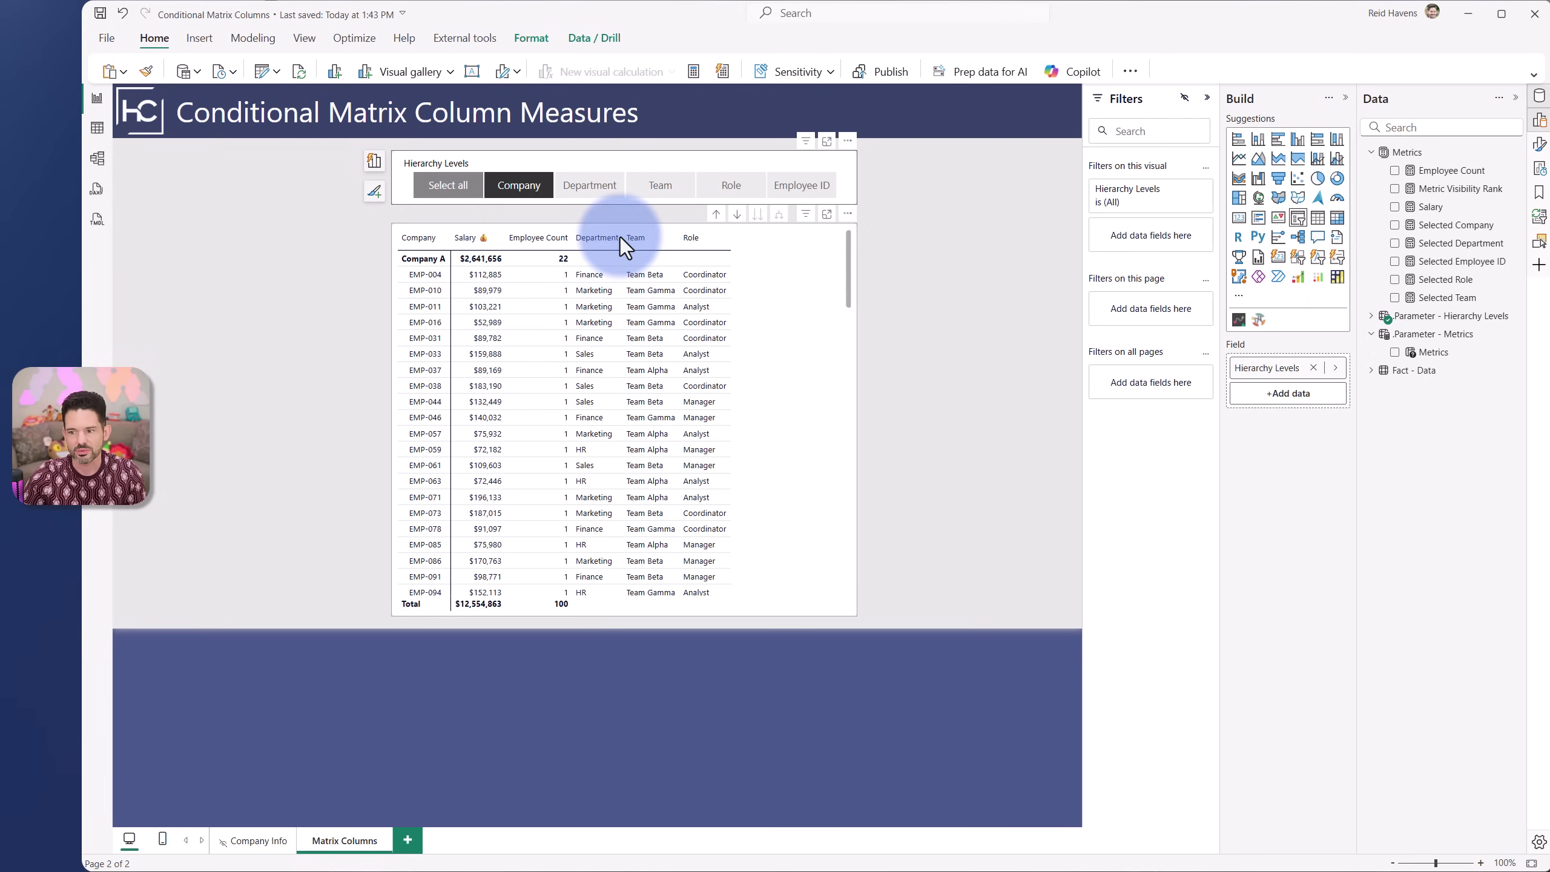
# Show the Selected Company measure's full SELECTEDVALUE( 'Fact - Data'[Company] ) formula.
pyautogui.click(1480, 226)
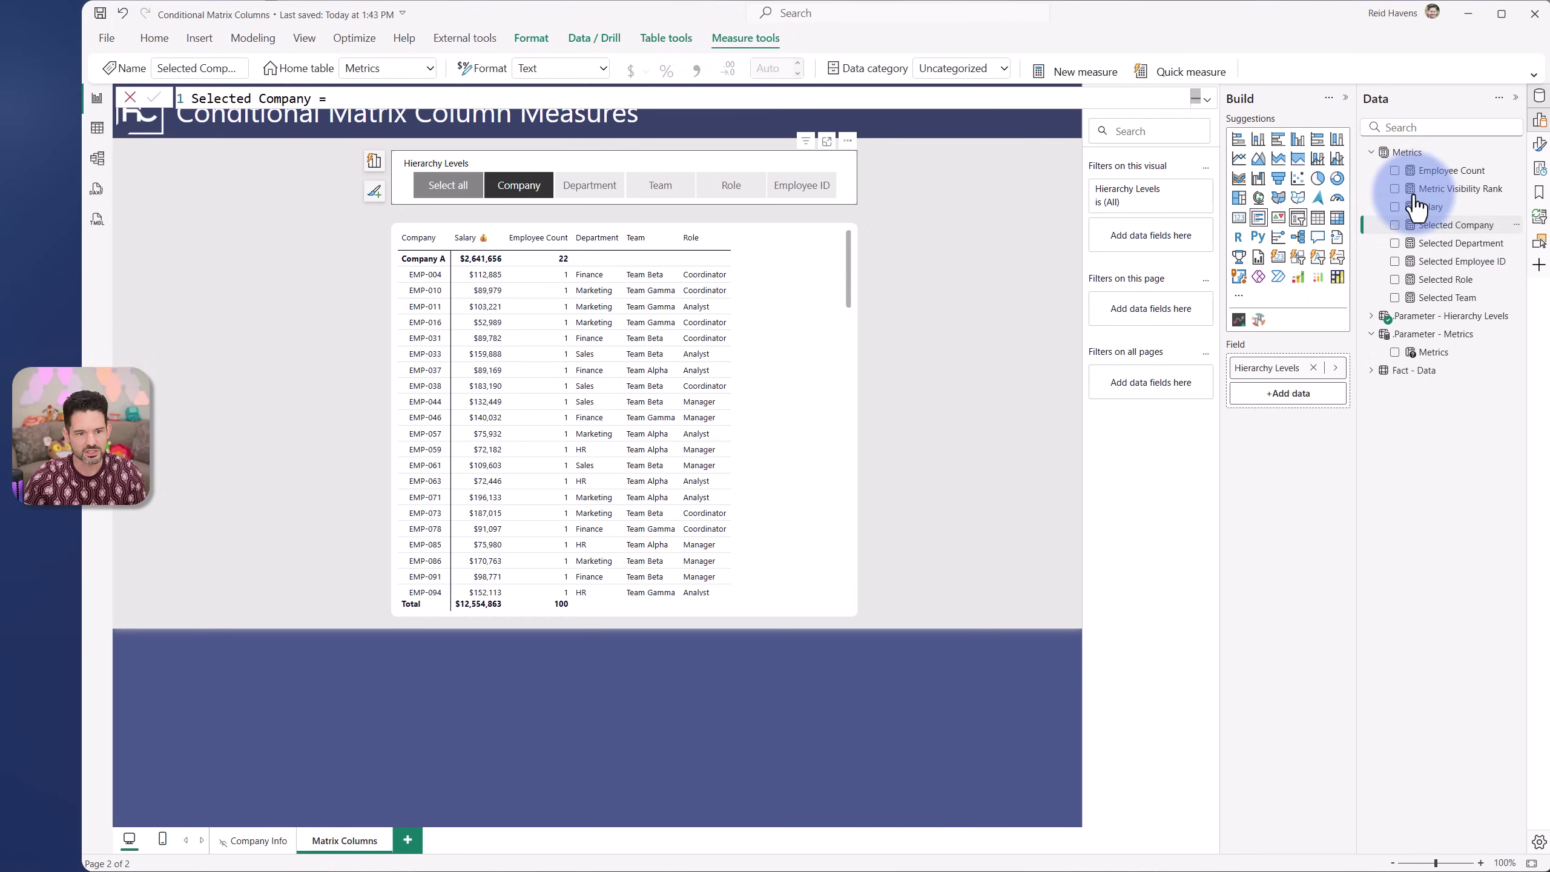
pyautogui.click(1207, 98)
pyautogui.click(626, 117)
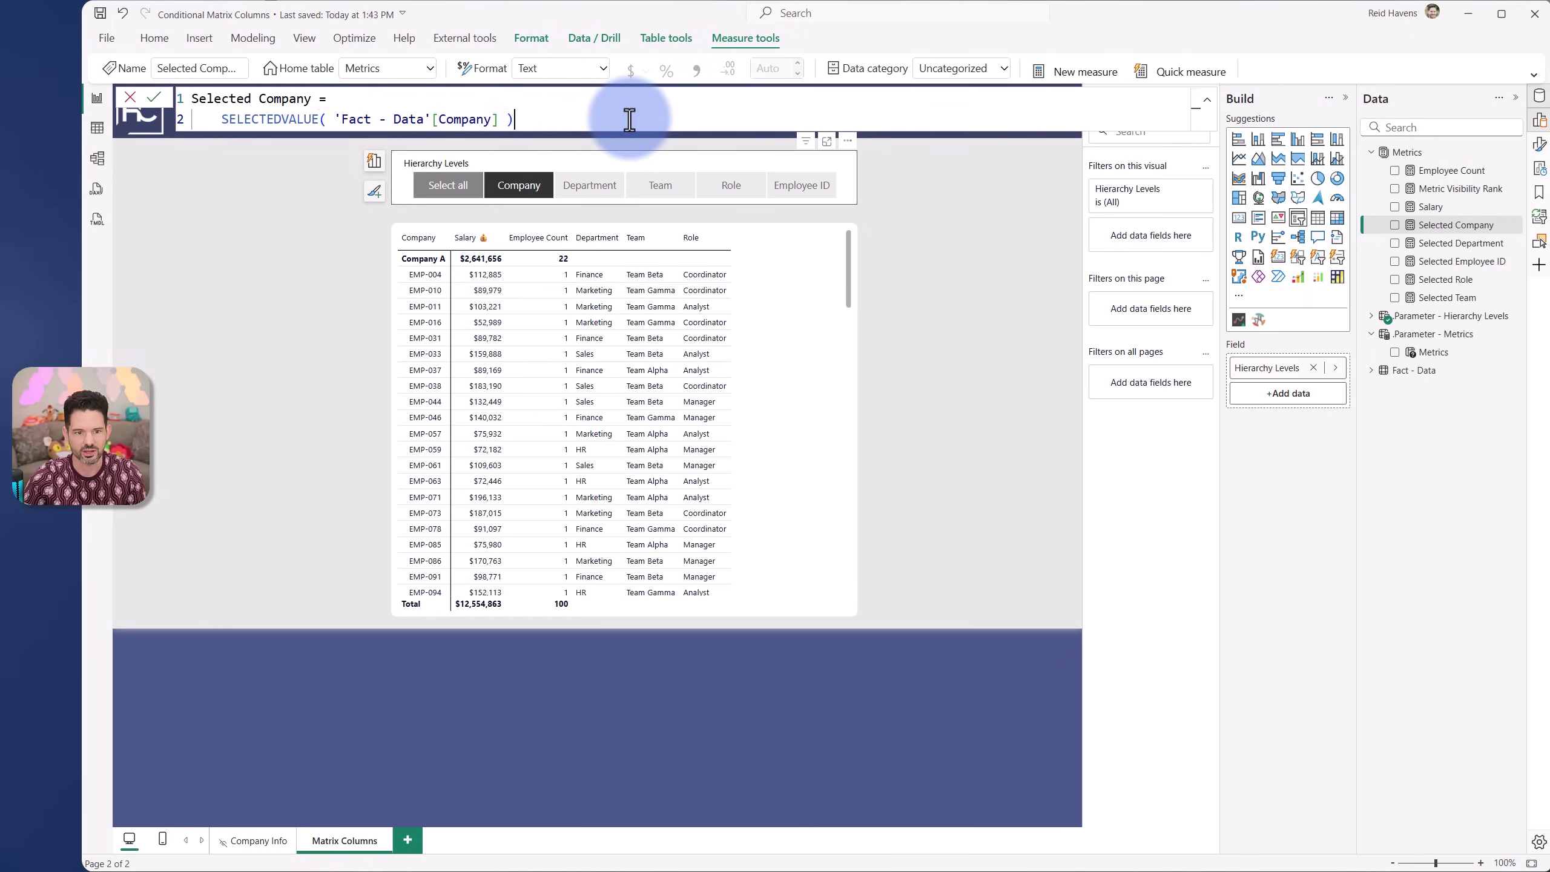